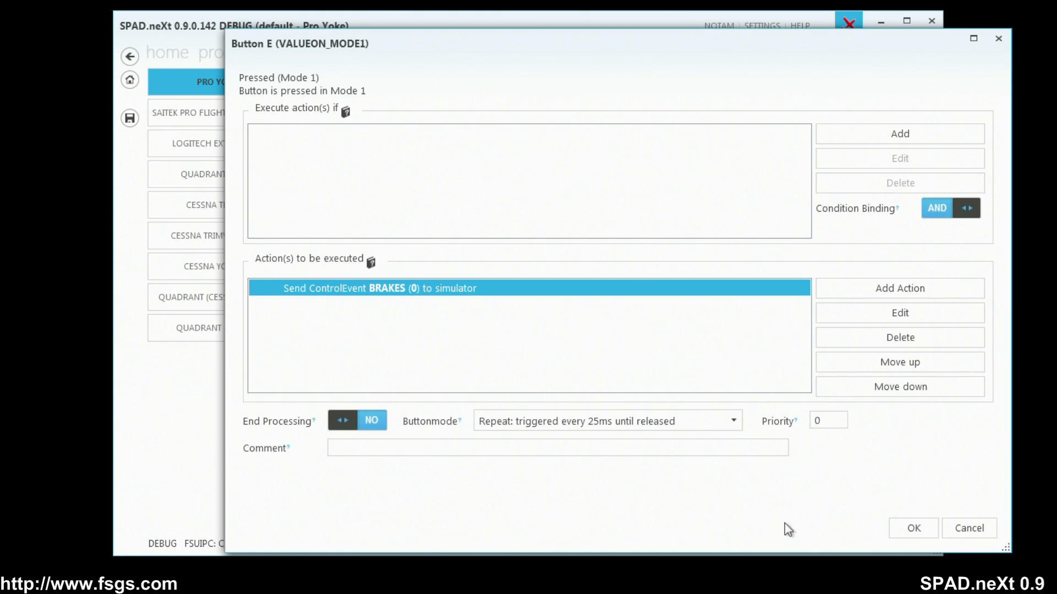
Leave the Button E event unchanged and give the hat switch a South-East pressed event that sends PAN_VIEW with parameter value 135.
left_click(960, 527)
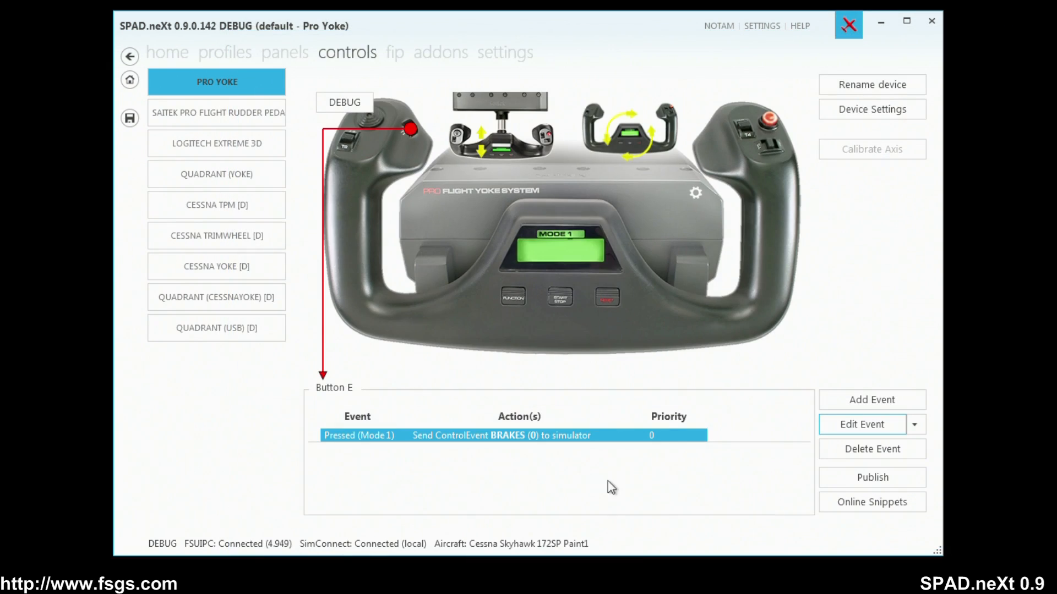
left_click(351, 137)
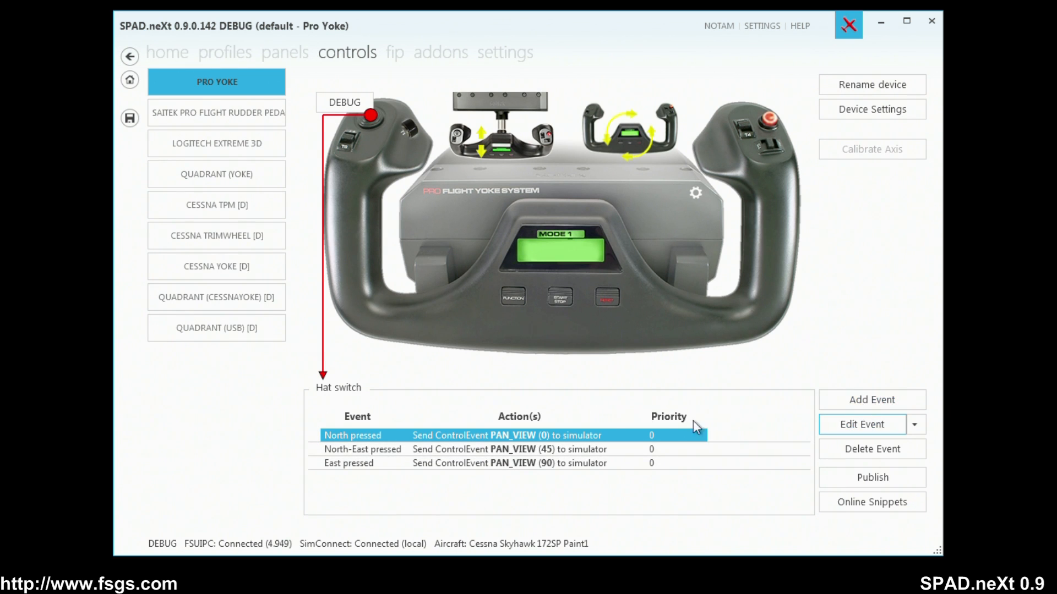
left_click(867, 404)
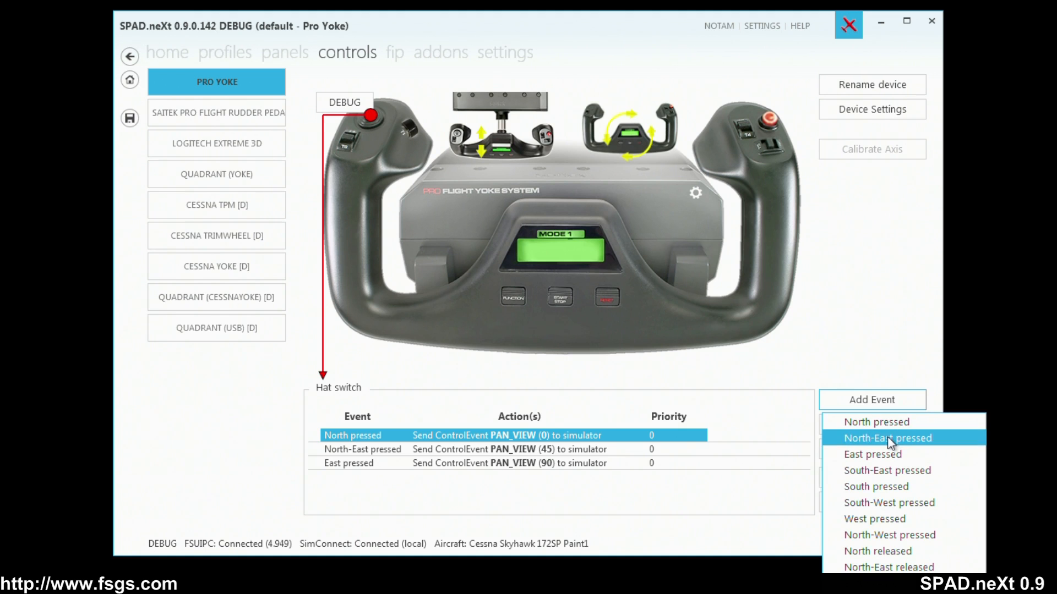
left_click(885, 470)
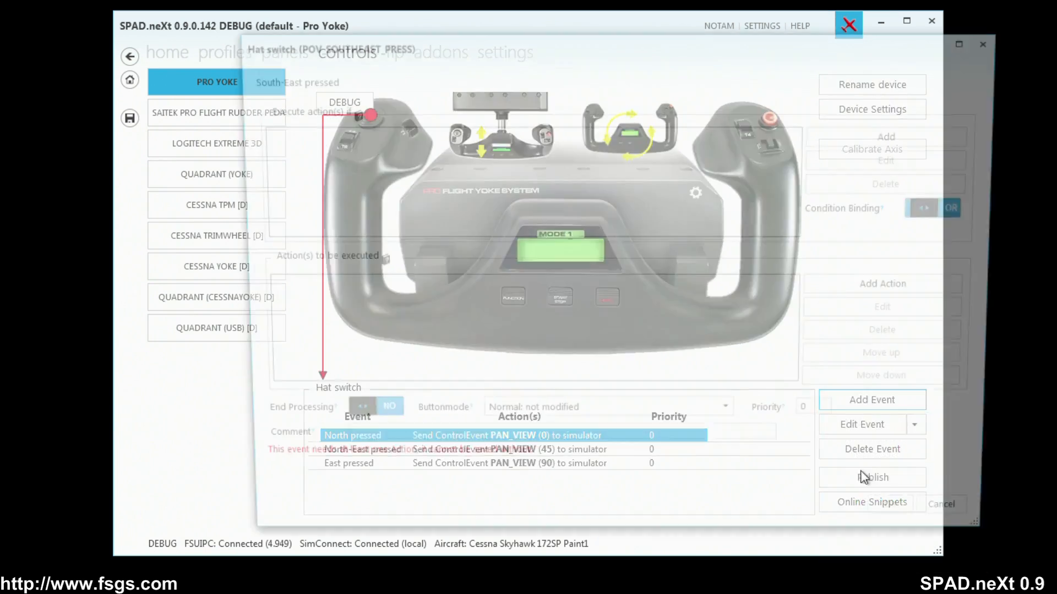
left_click(914, 288)
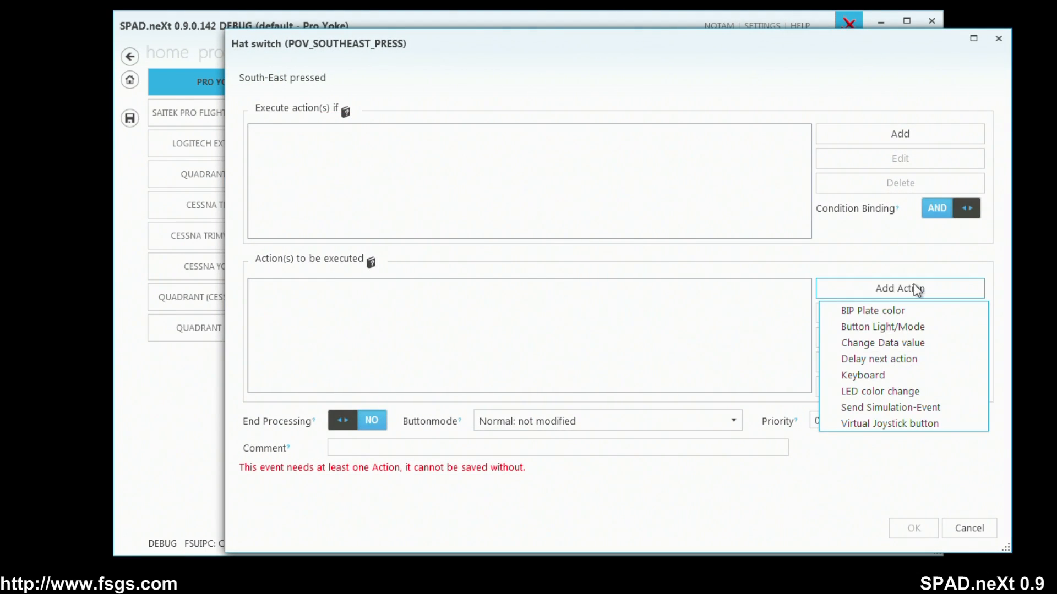
left_click(867, 408)
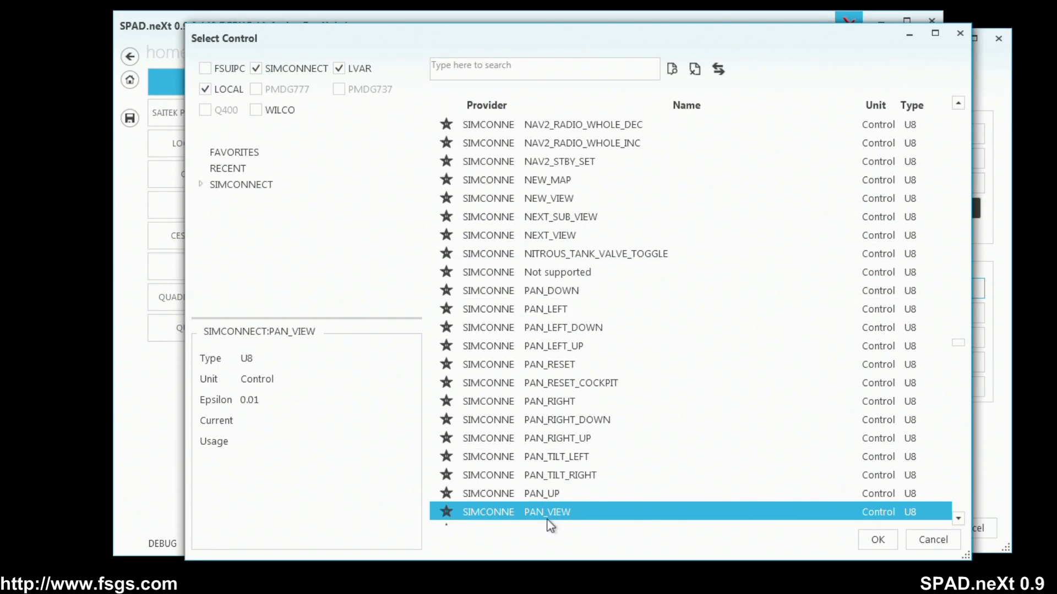
double_click(545, 518)
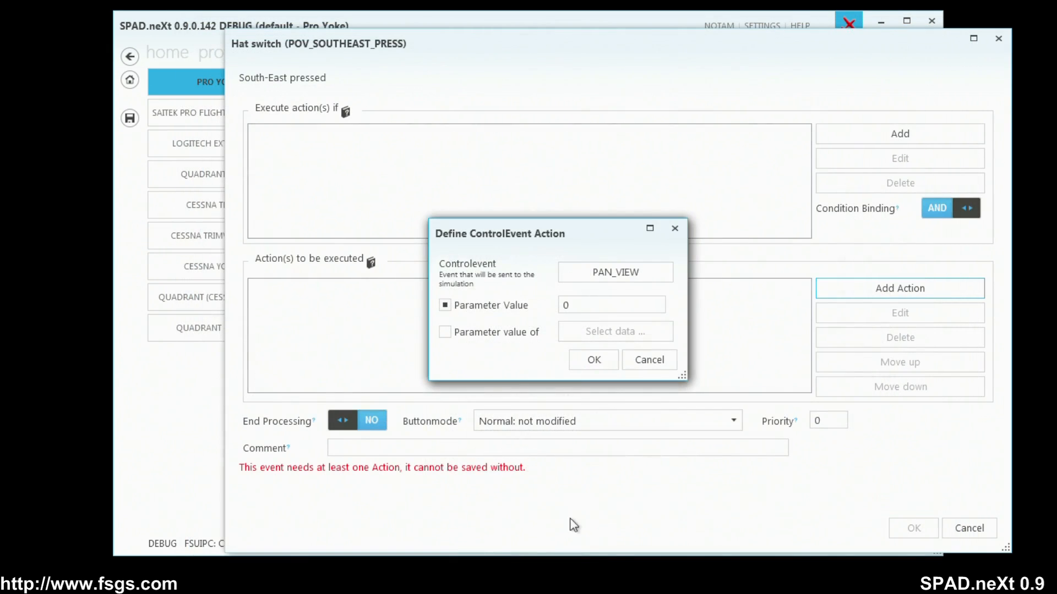
left_click(473, 306)
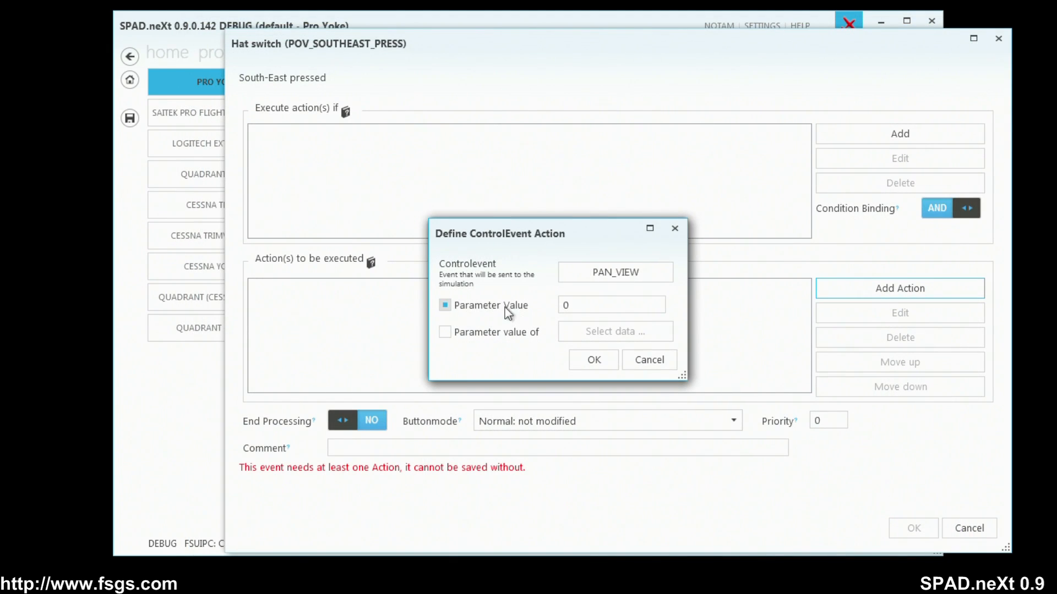
left_click(580, 304)
type("135")
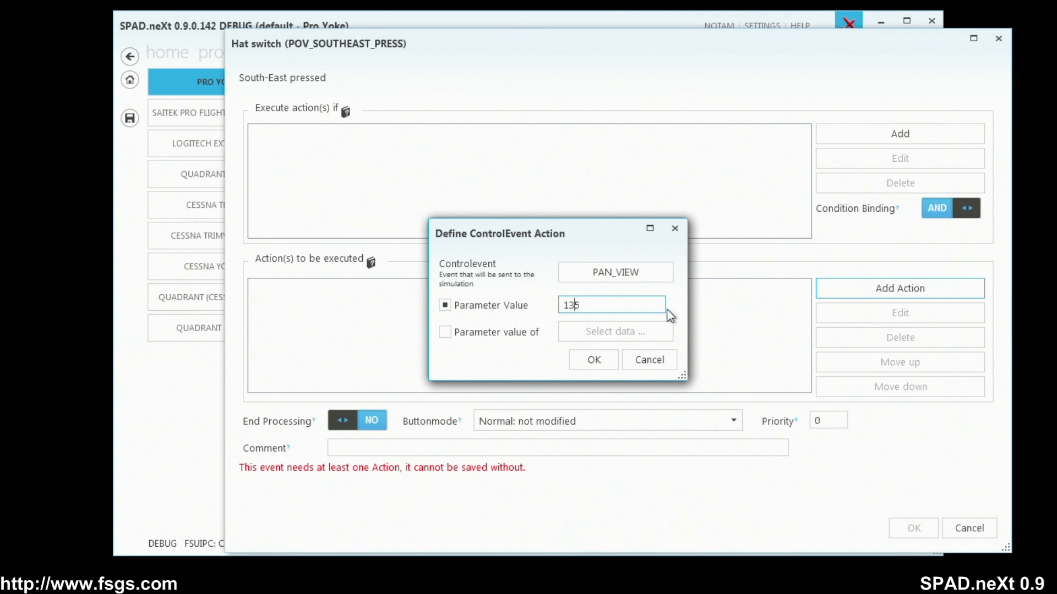
left_click(595, 363)
Set the South-East event's button mode to Repeat, triggered every 25ms until released, and save the event.
left_click(604, 425)
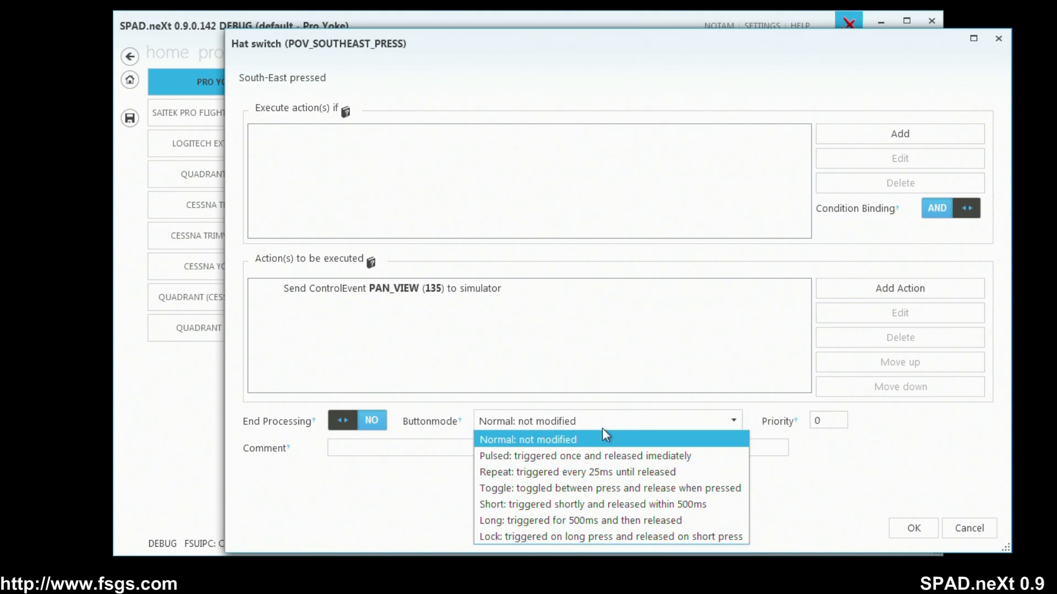
left_click(594, 472)
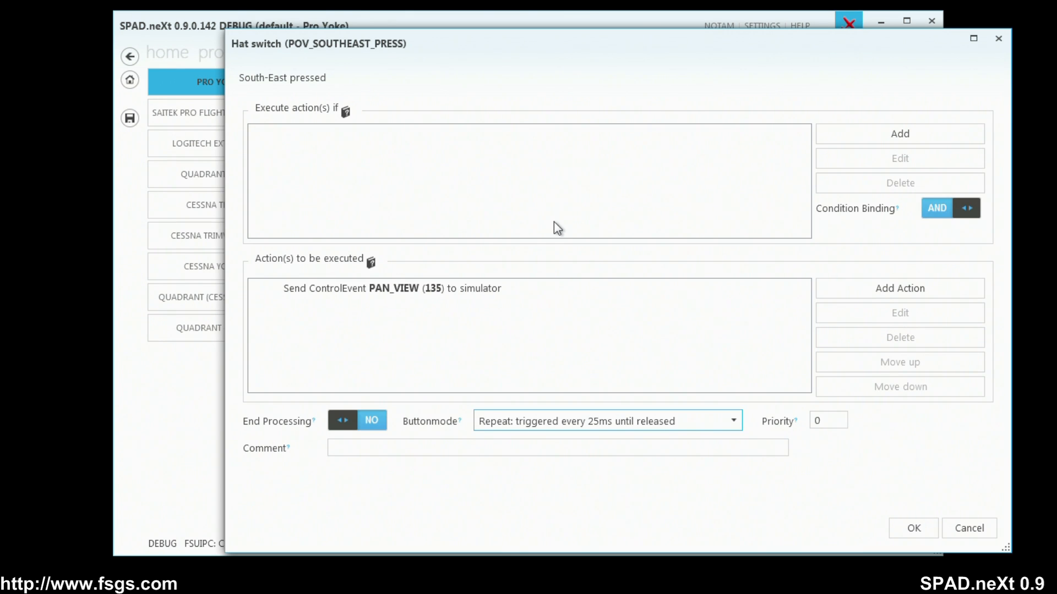
left_click(911, 529)
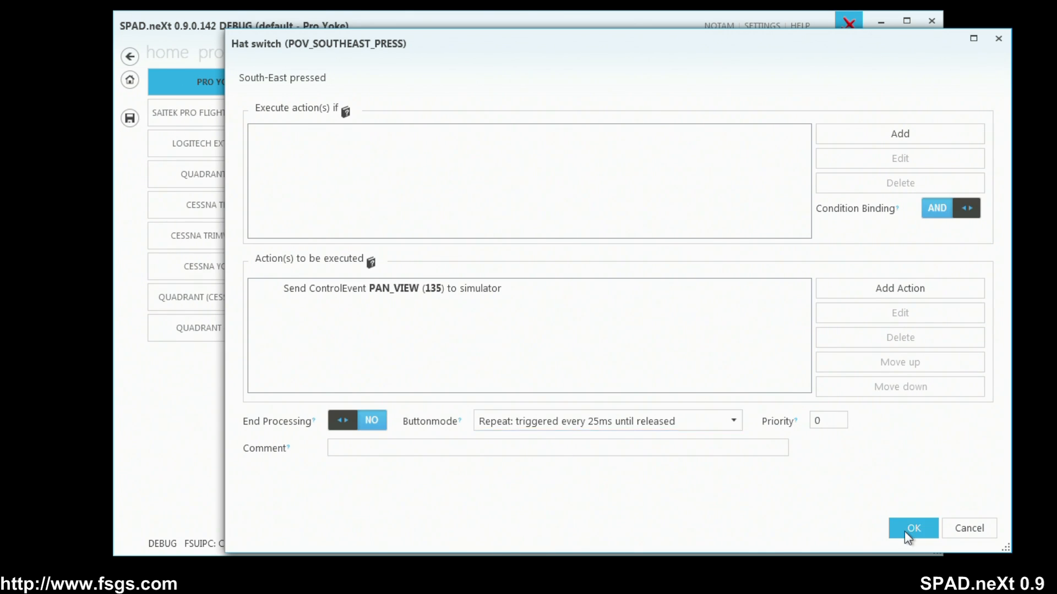
Add a South pressed event to the hat switch that sends the PAN_VIEW simulation event with parameter value 180.
left_click(853, 404)
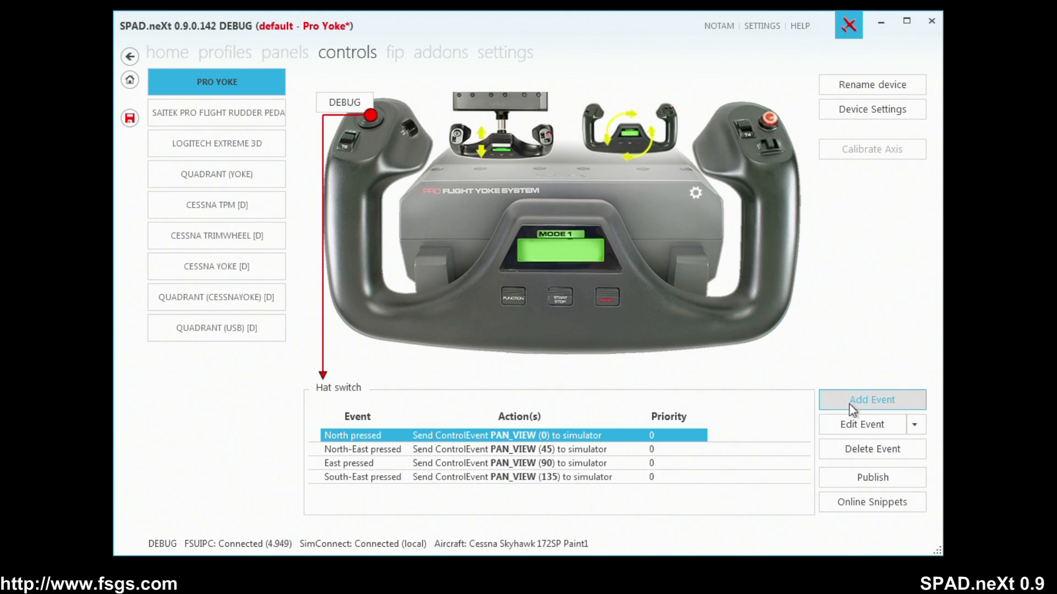
left_click(871, 486)
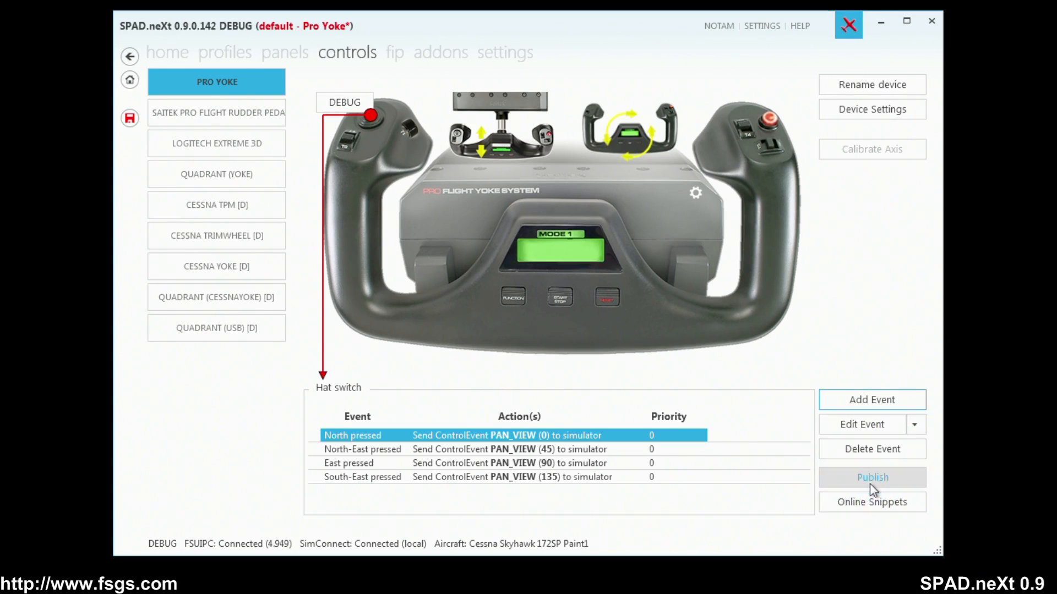
left_click(901, 289)
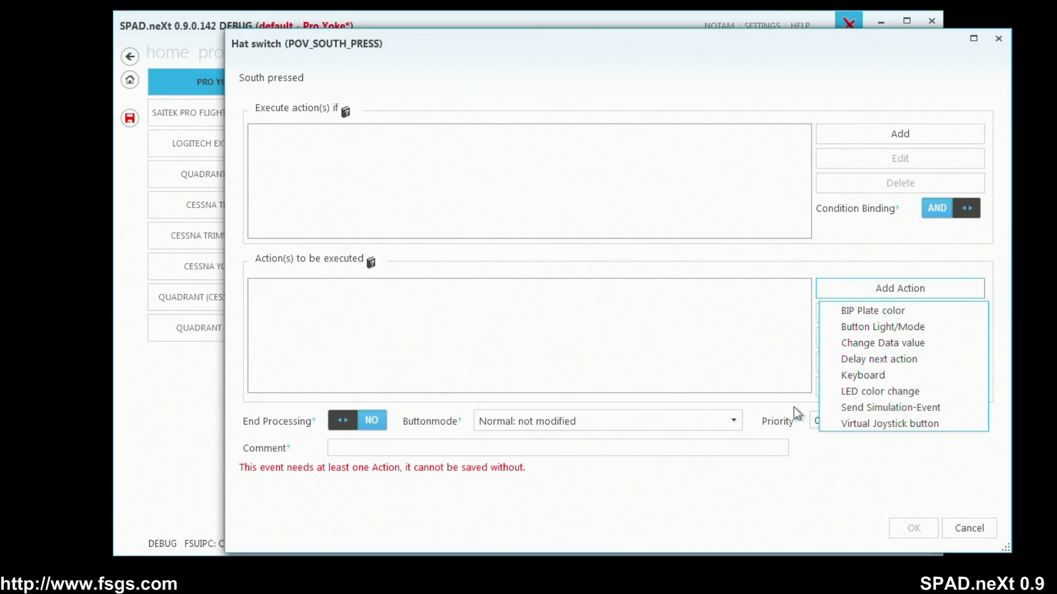
left_click(885, 408)
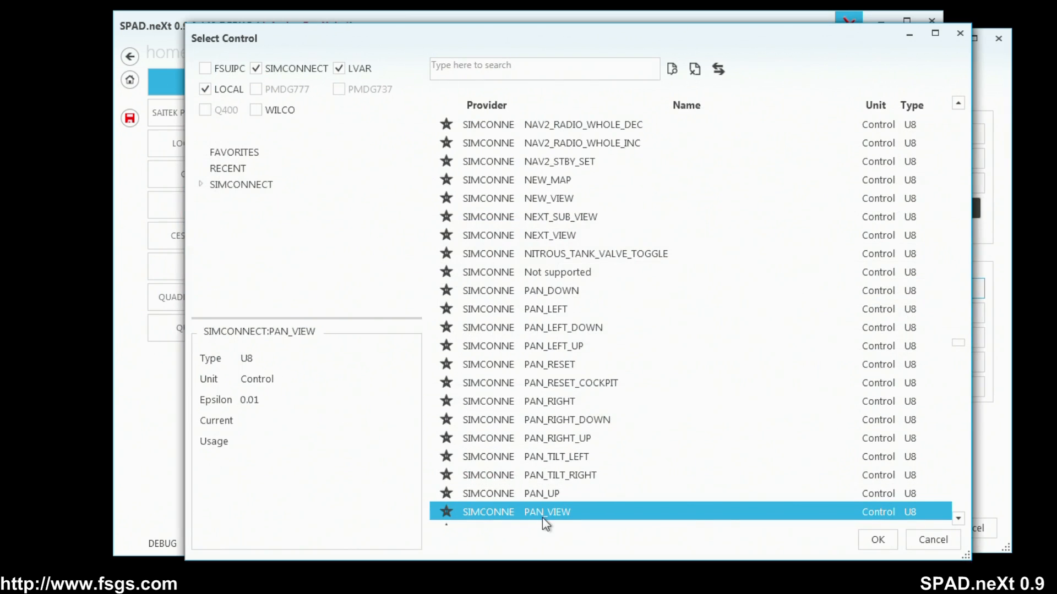
double_click(543, 513)
left_click(445, 305)
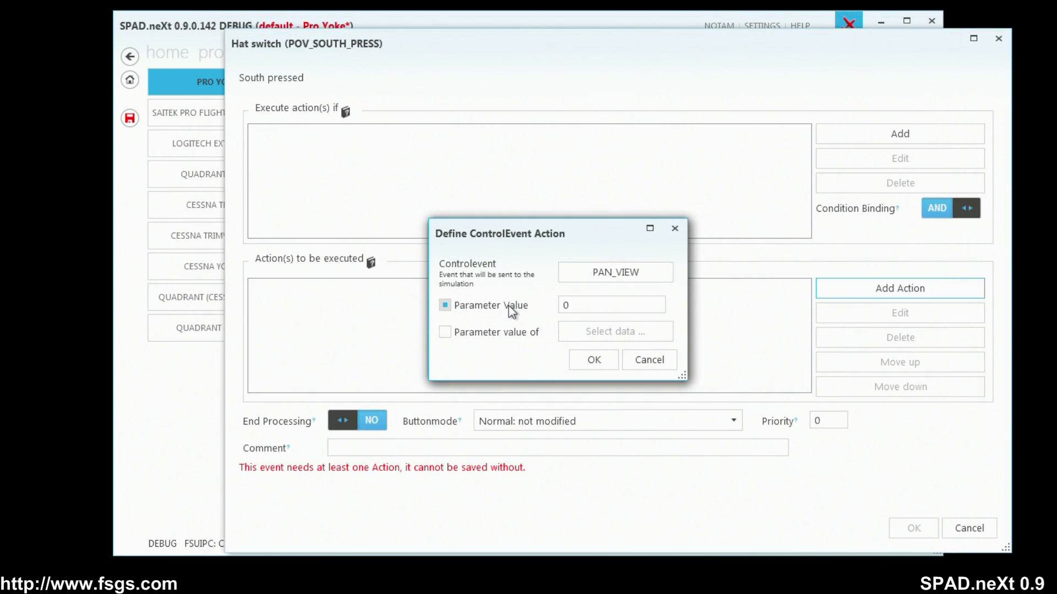
left_click(583, 306)
type("18")
left_click(594, 368)
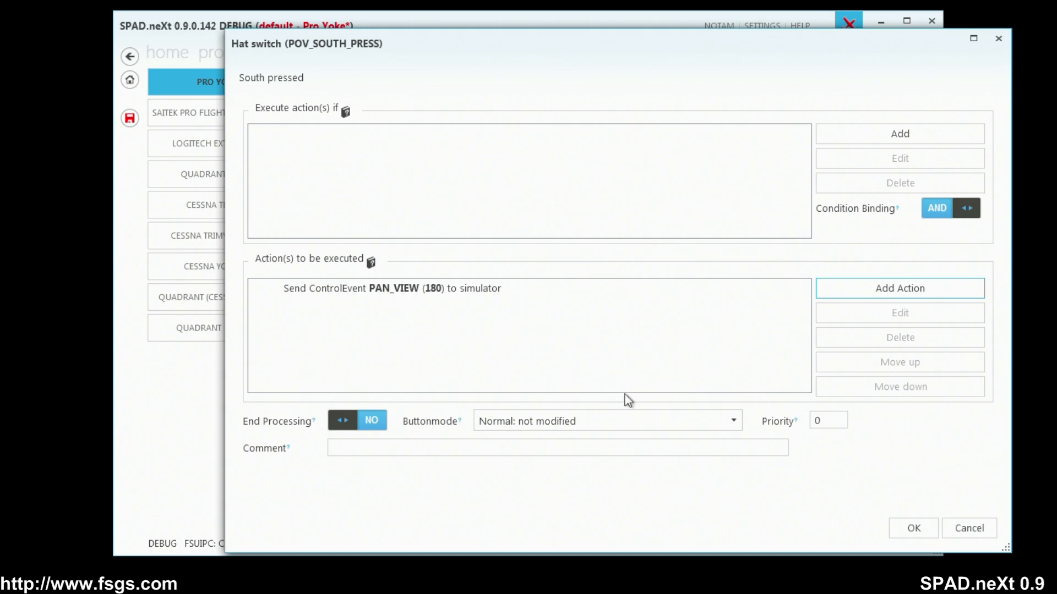
left_click(912, 528)
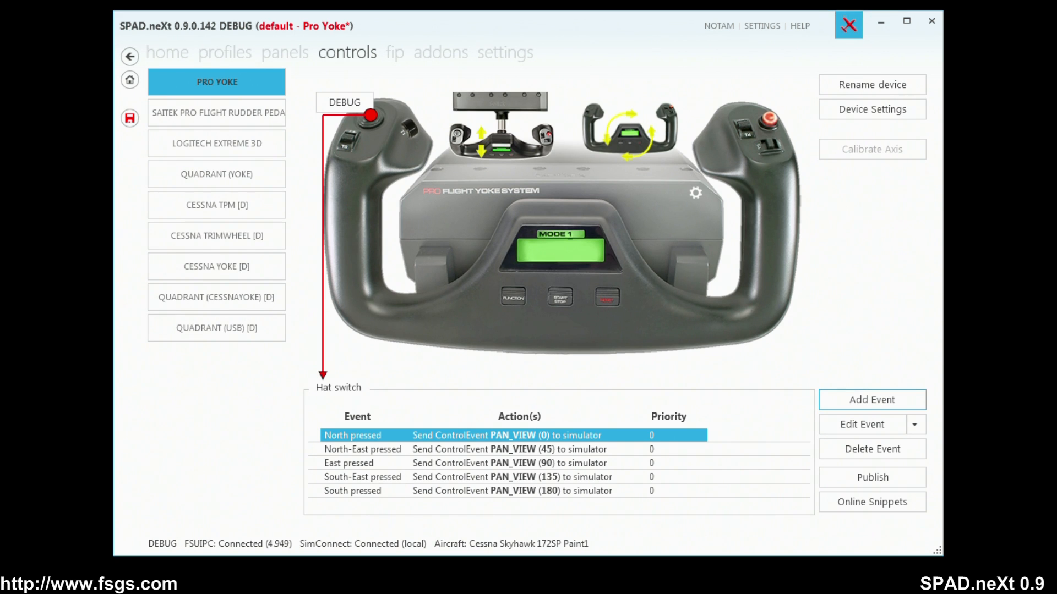
Bring the Microsoft Flight Simulator X window into view to check the aircraft view, and move it away again.
left_click_drag(0, 104, 653, 25)
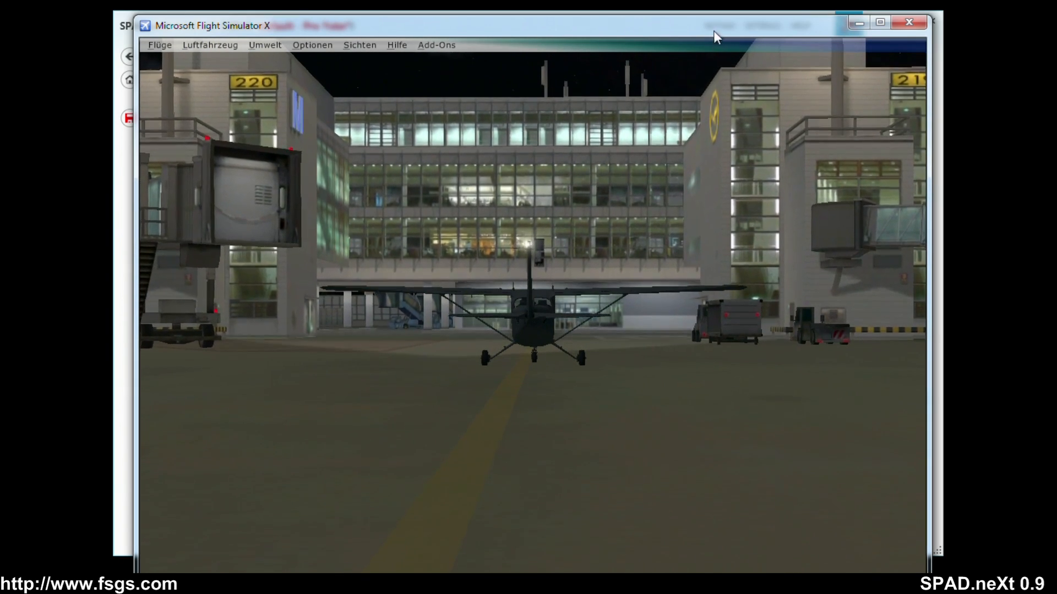
left_click_drag(719, 28, 0, 33)
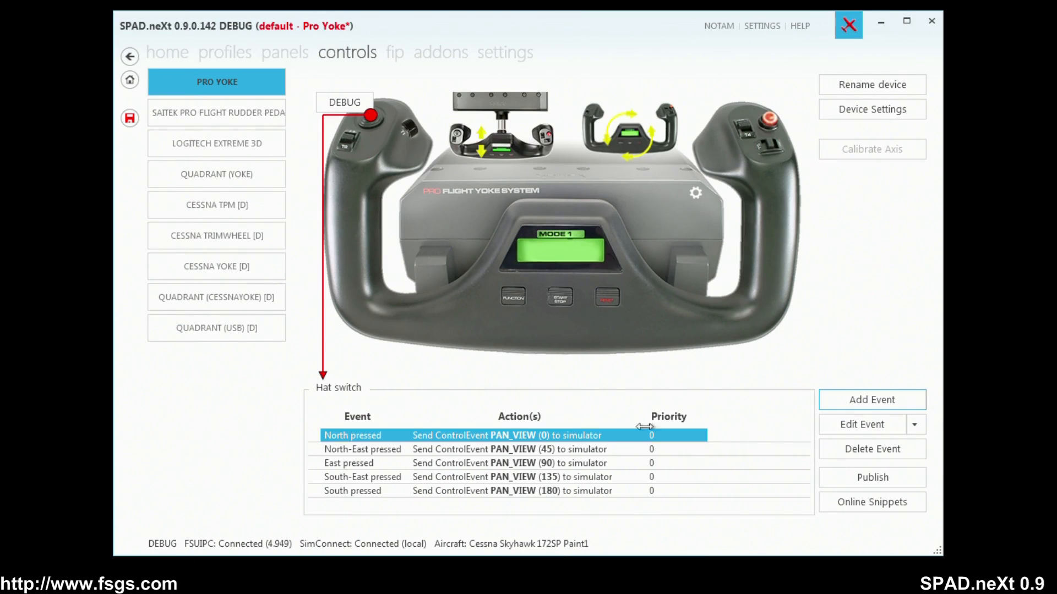
Add a South-West pressed event to the hat switch that sends the PAN_VIEW simulation event with parameter value 225.
left_click(888, 403)
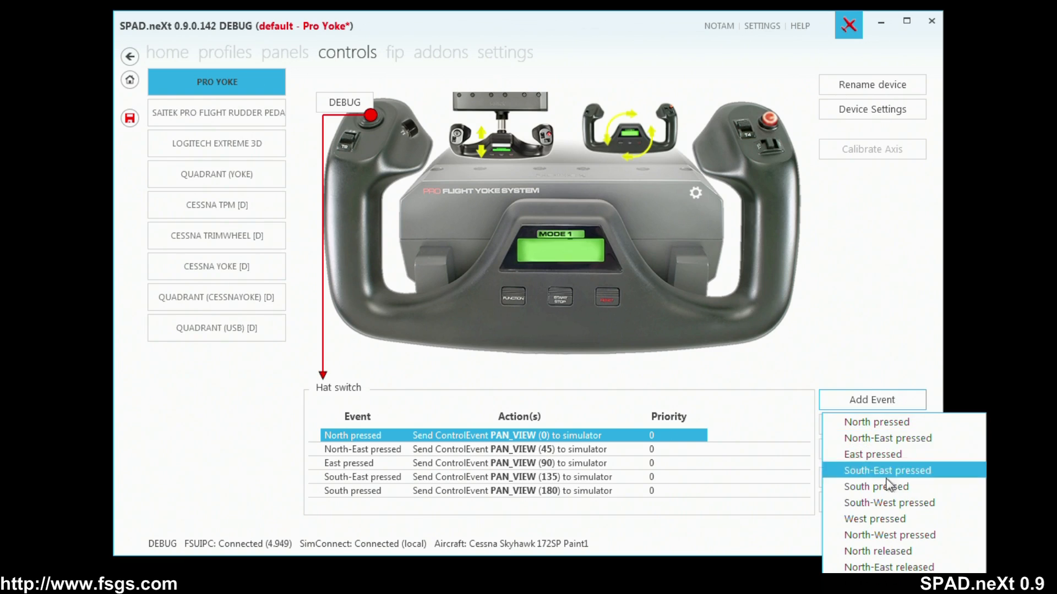
left_click(888, 505)
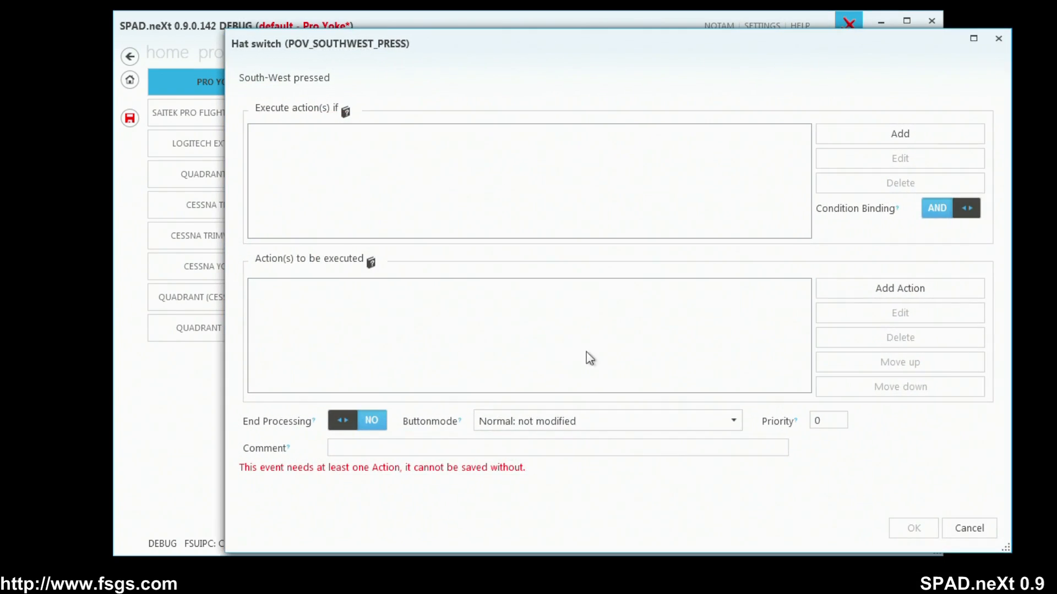
left_click(887, 293)
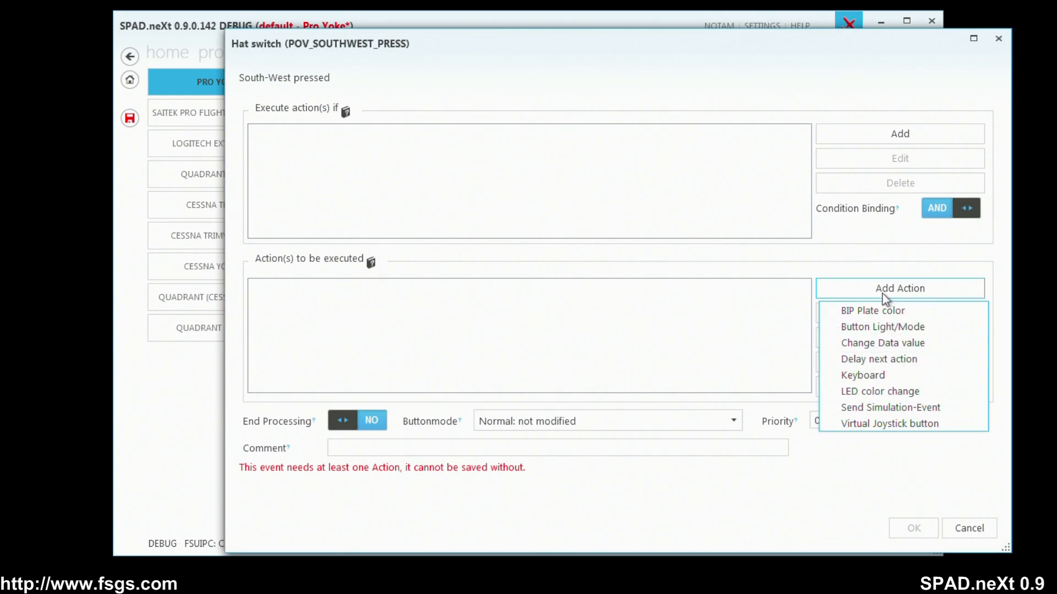
left_click(887, 407)
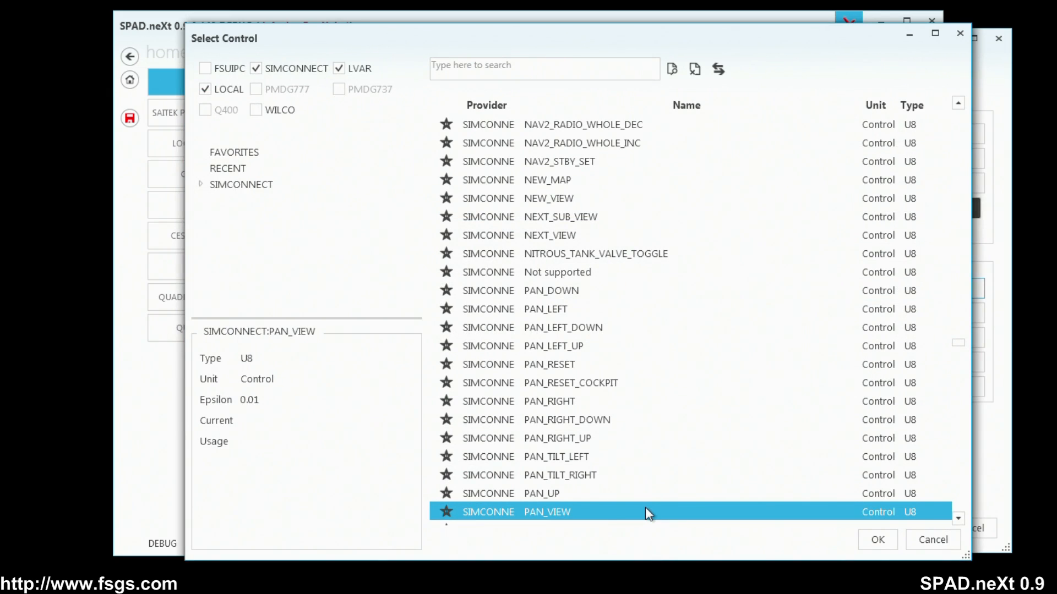
double_click(645, 507)
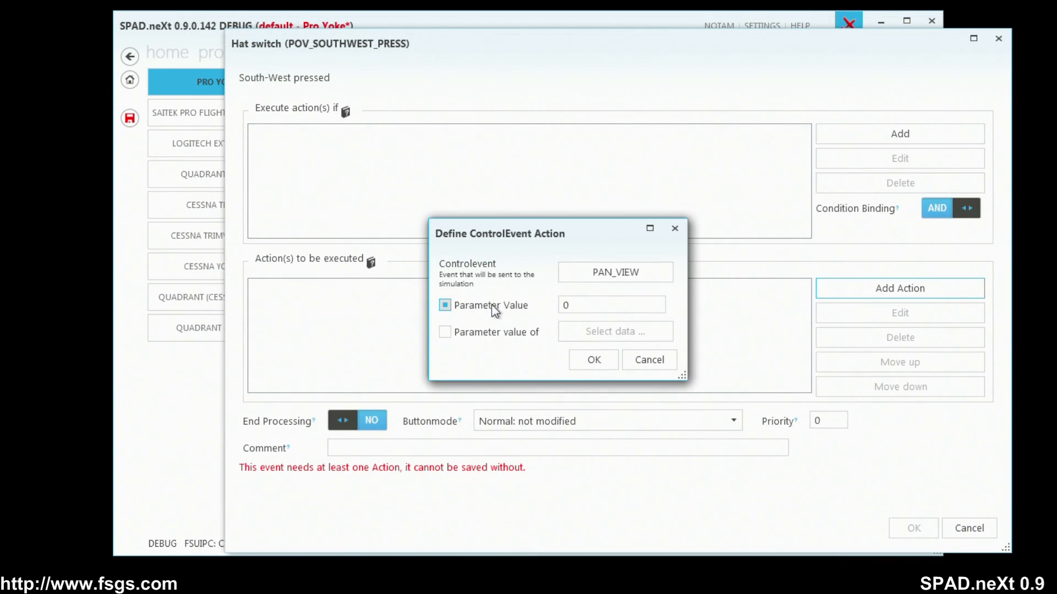
left_click(608, 305)
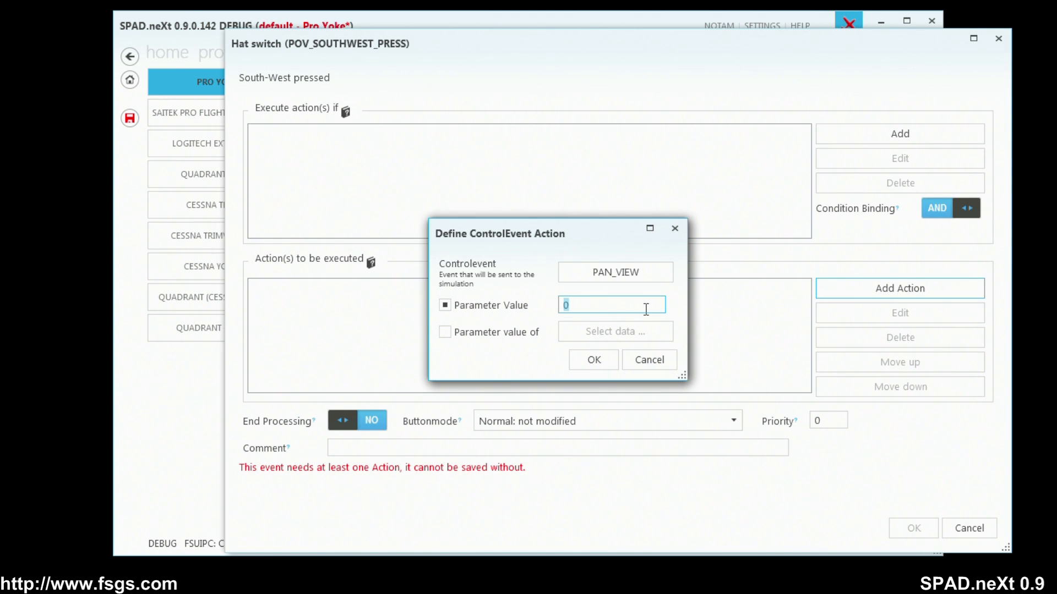
type("225")
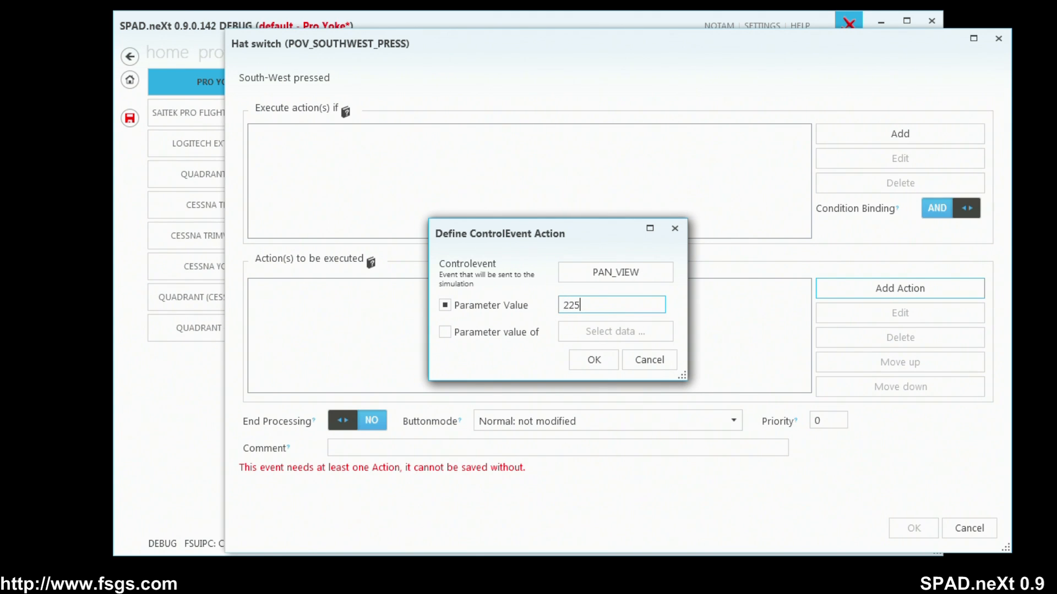
left_click(599, 358)
left_click(909, 526)
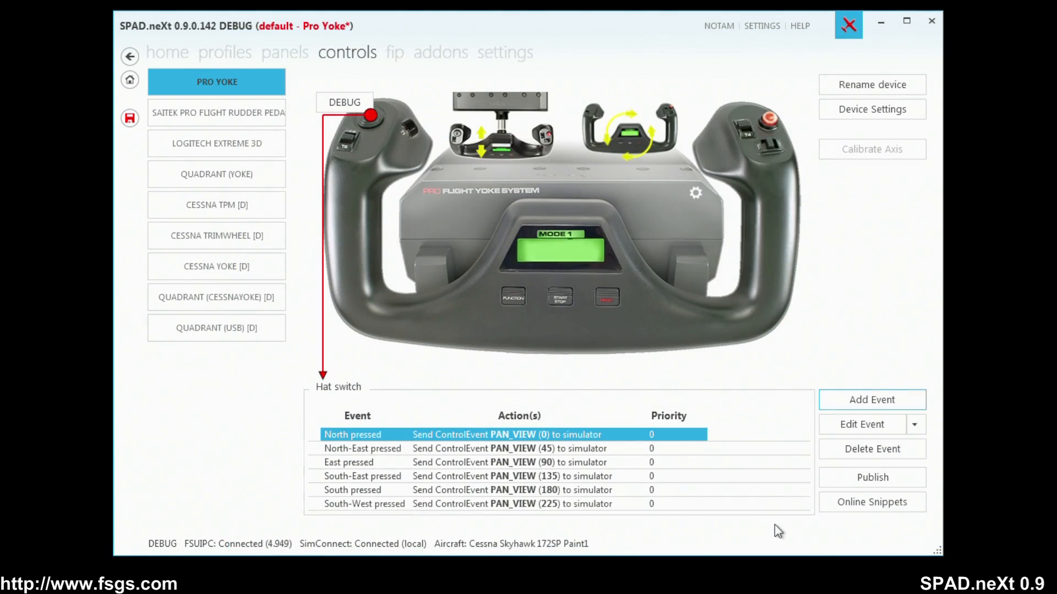
Add a West pressed event to the hat switch that sends the PAN_VIEW simulation event with parameter value 270.
left_click(871, 406)
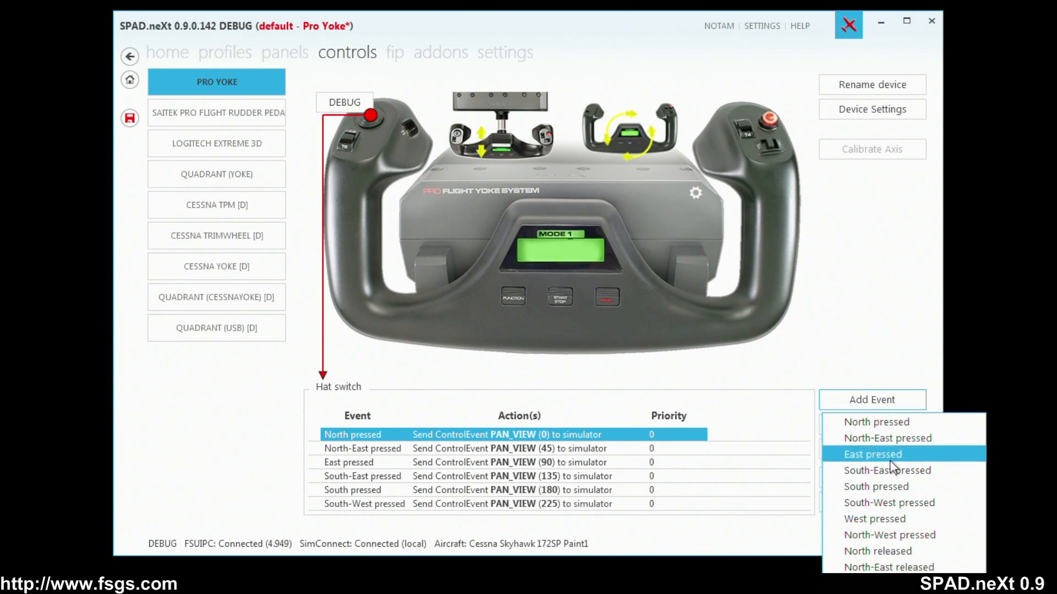
left_click(902, 517)
left_click(901, 289)
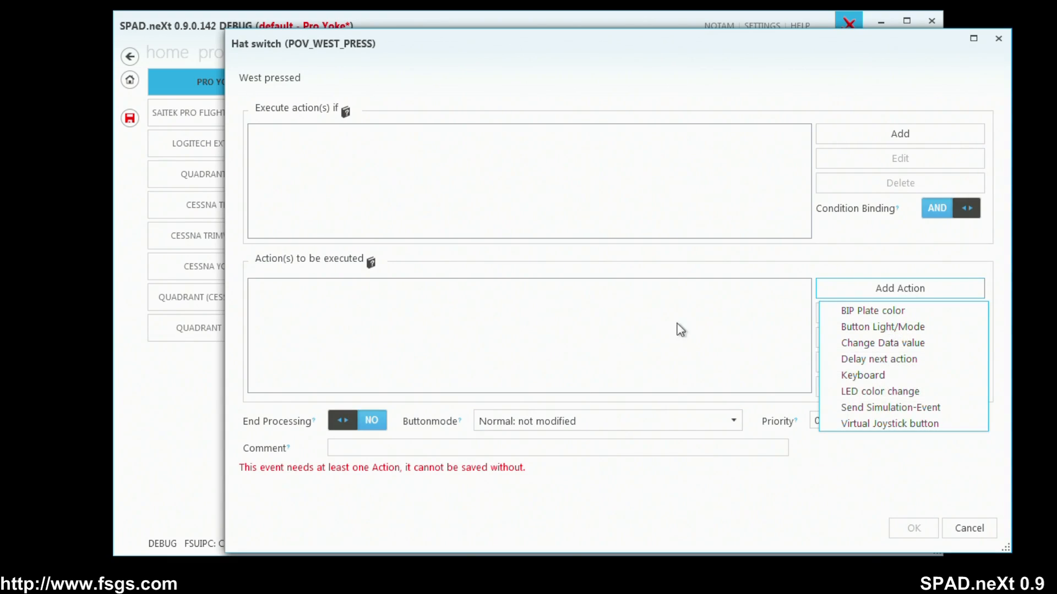
left_click(899, 408)
left_click(613, 272)
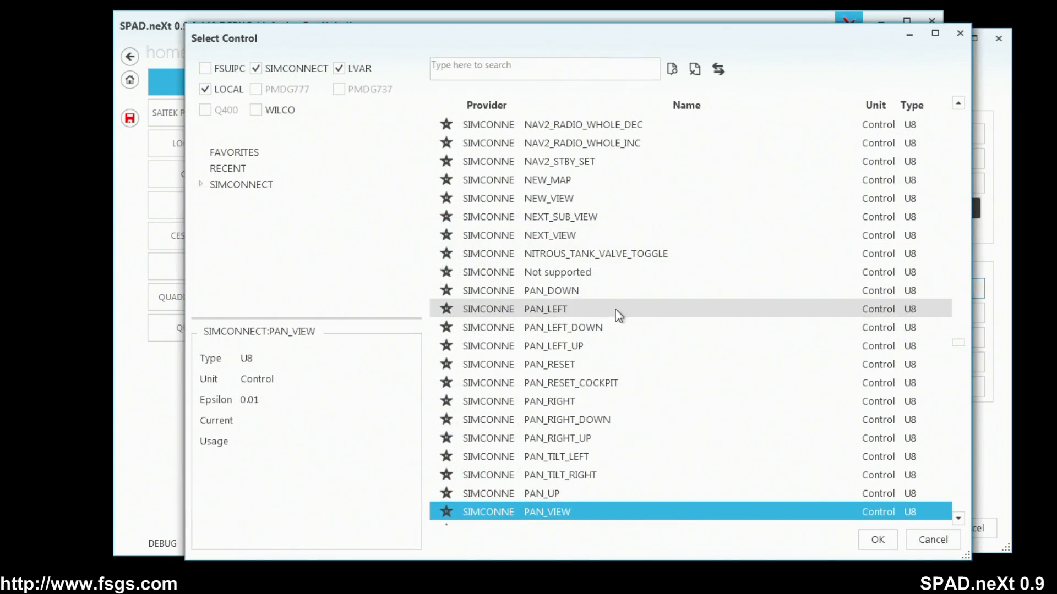
double_click(560, 511)
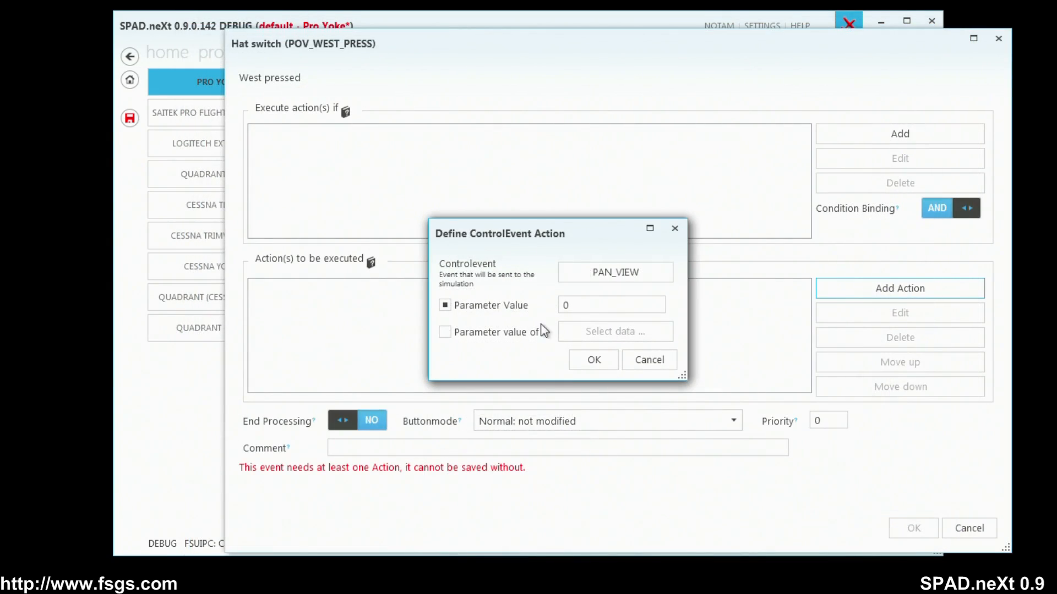
left_click(583, 305)
type("27")
left_click(587, 359)
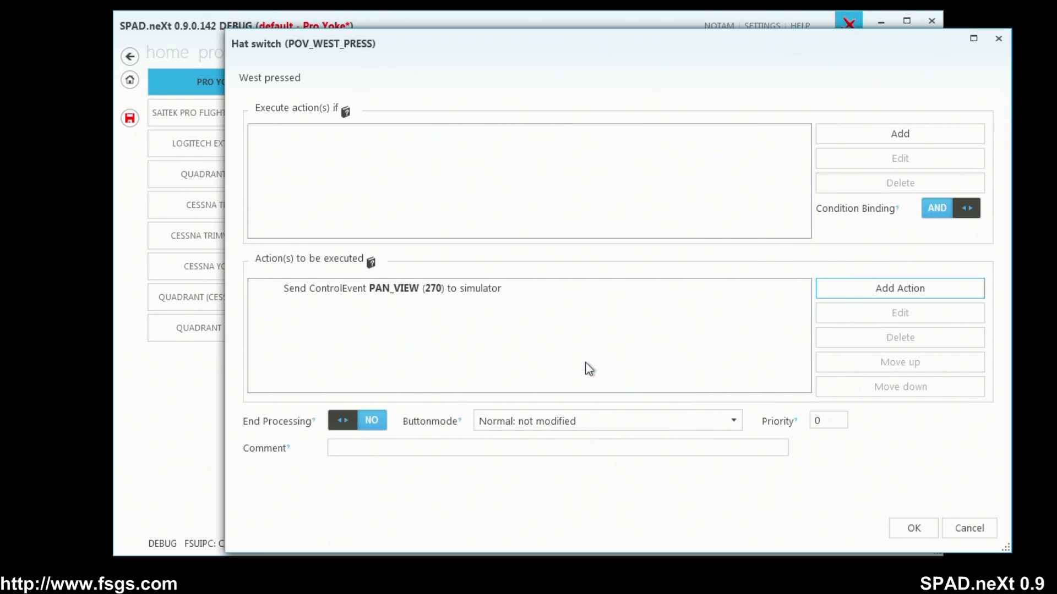
left_click(911, 528)
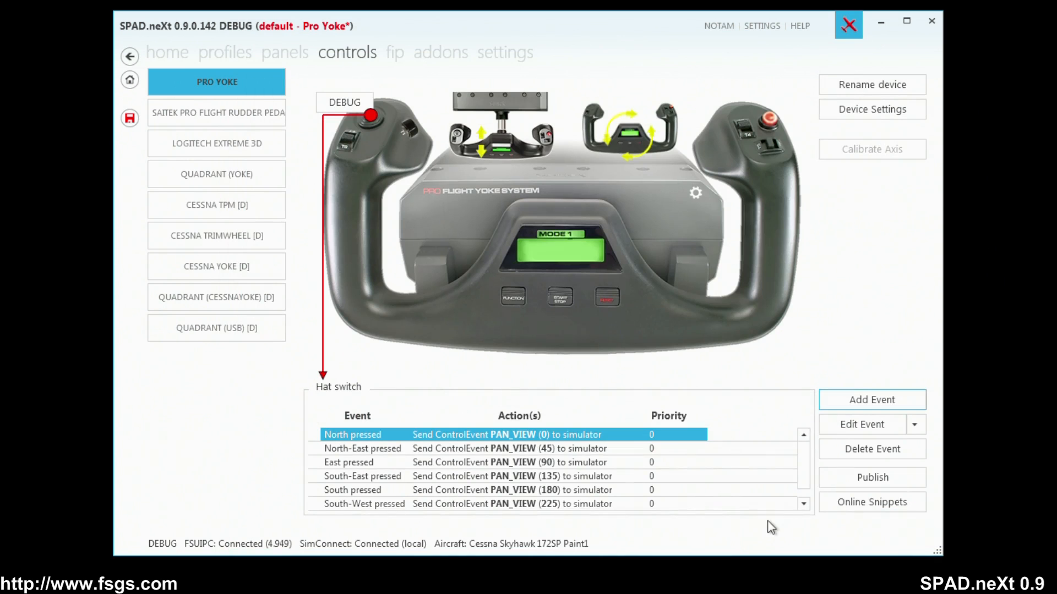
Add a North-West pressed event to the hat switch that sends the PAN_VIEW simulation event with parameter value 315.
left_click(877, 405)
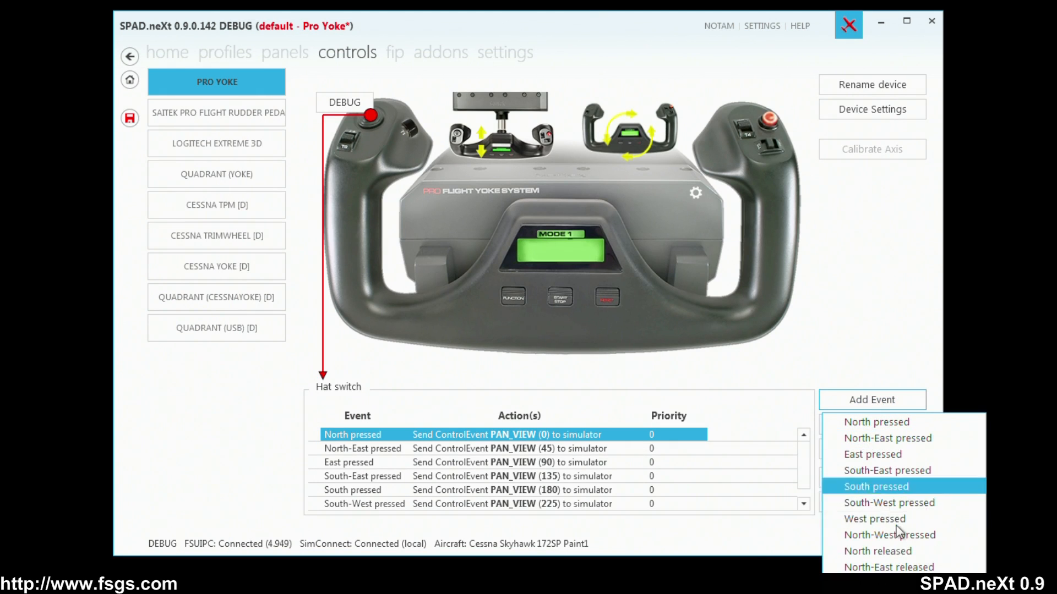
left_click(895, 536)
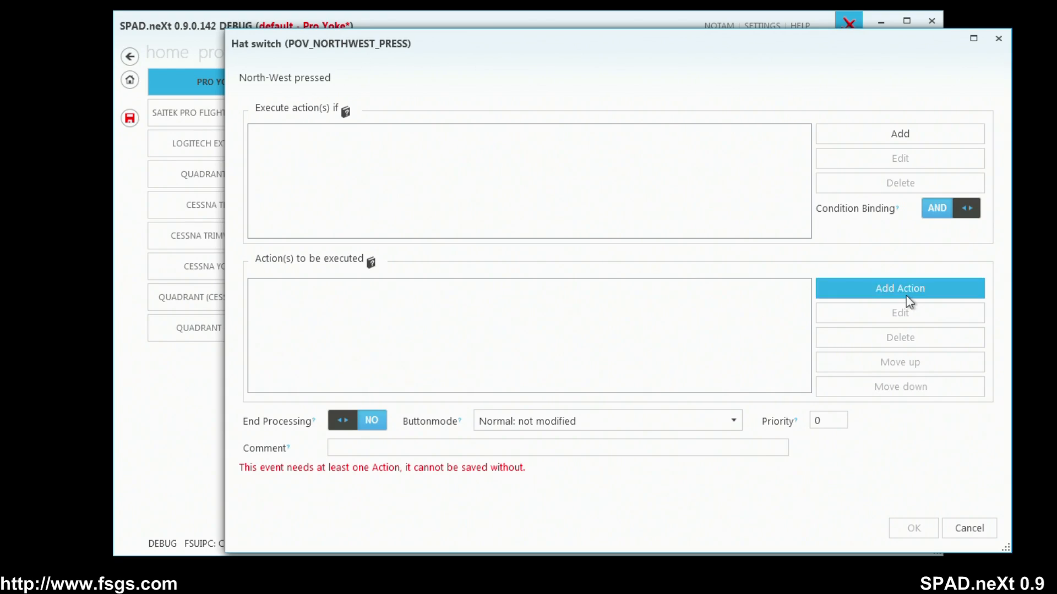
left_click(906, 295)
left_click(889, 404)
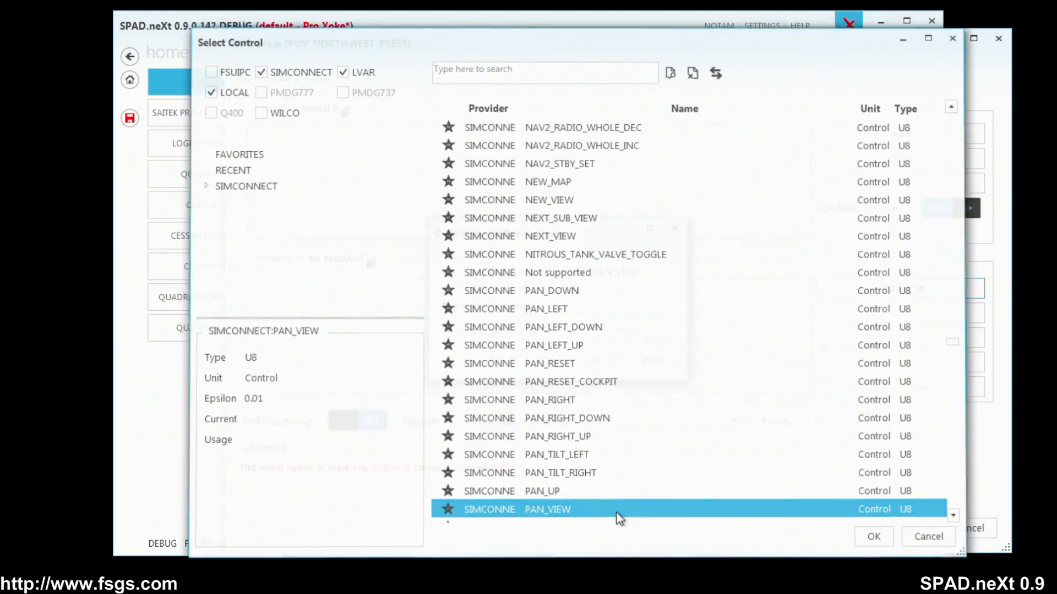
double_click(616, 511)
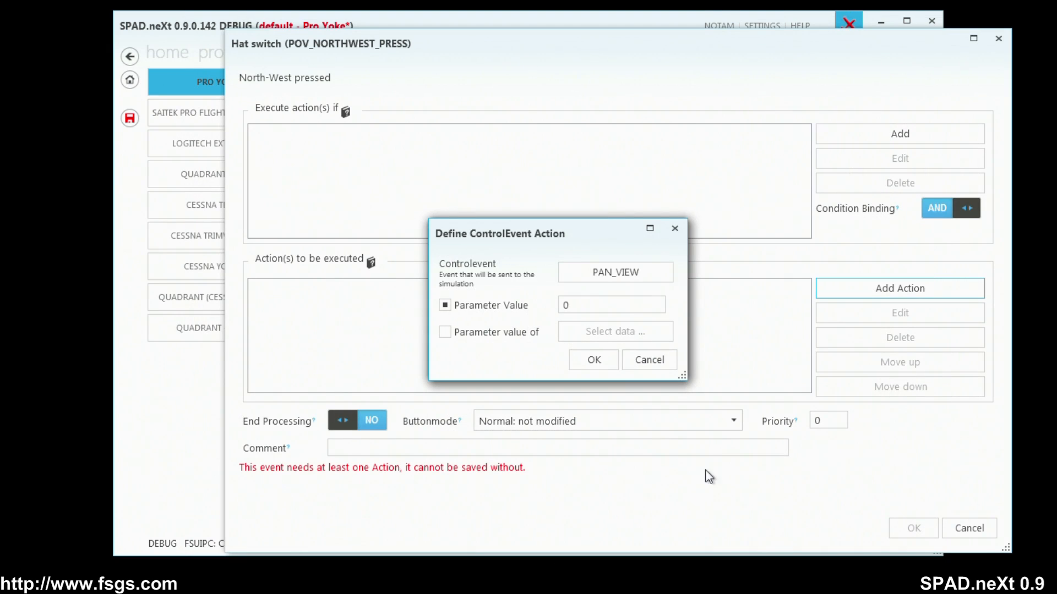
left_click(588, 305)
left_click(594, 360)
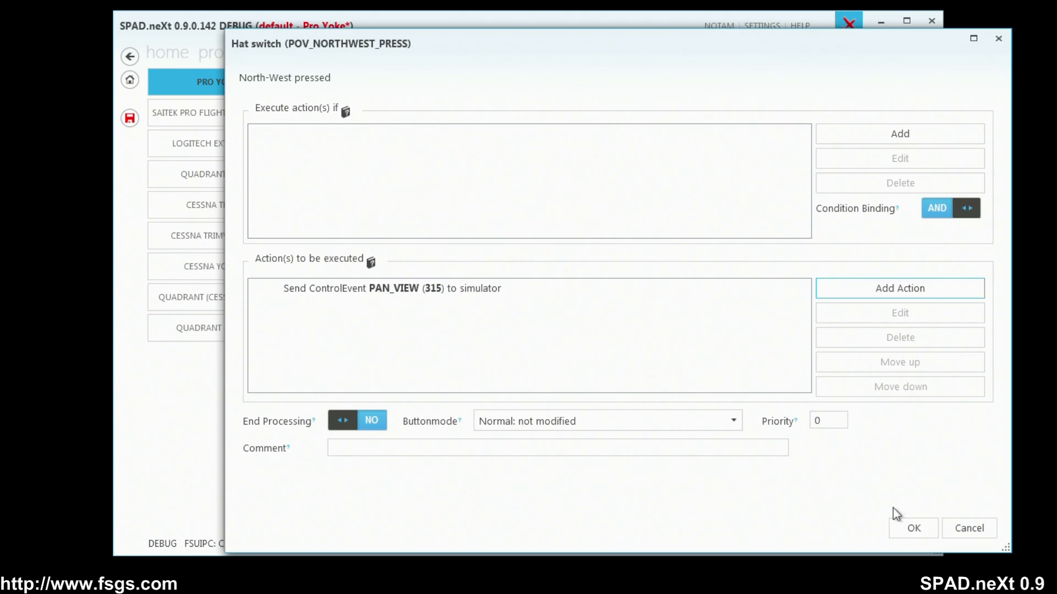
left_click(911, 526)
Set the button mode of the South pressed event to "Repeat: triggered every 25ms until released".
scroll(686, 492, "down", 1)
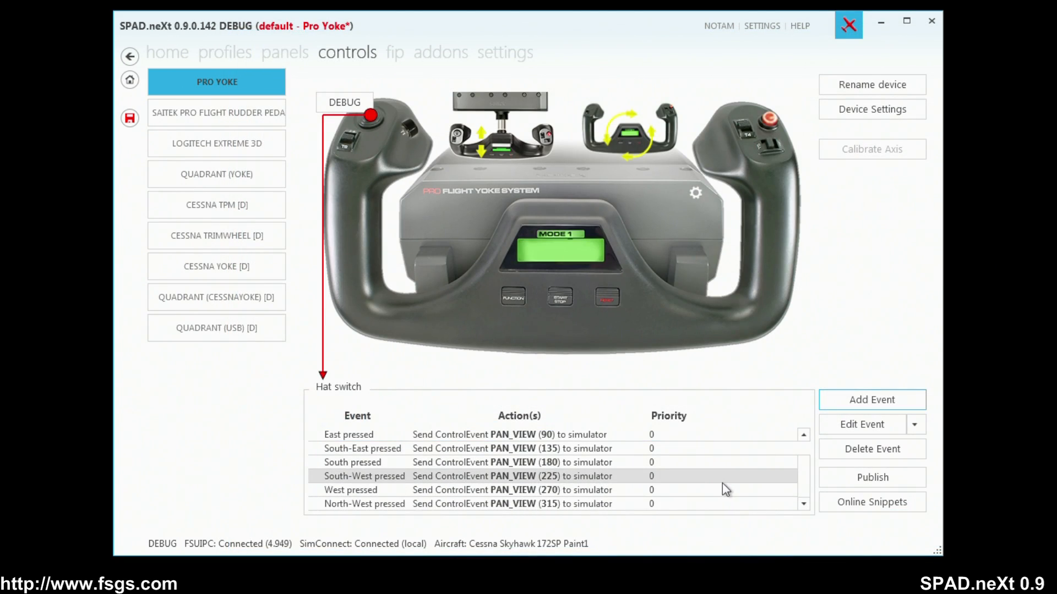
left_click(612, 472)
double_click(616, 468)
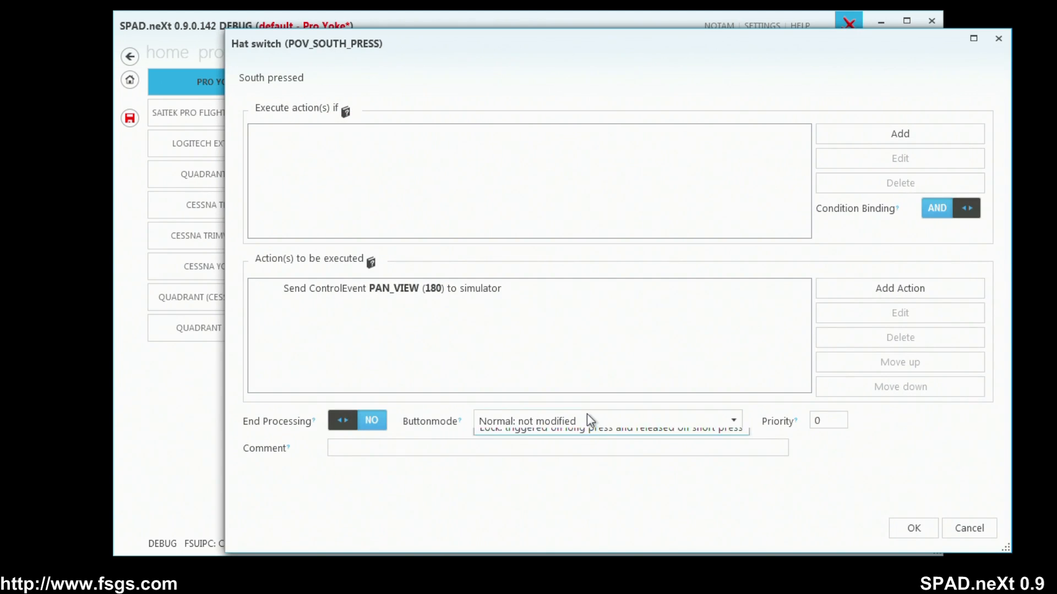
left_click(587, 421)
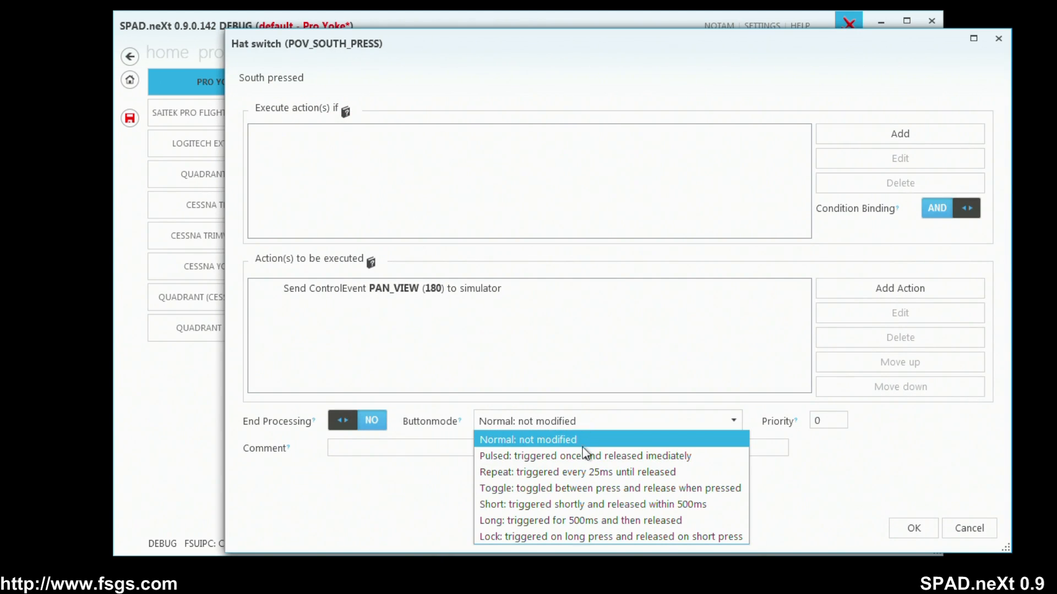
left_click(580, 472)
left_click(911, 529)
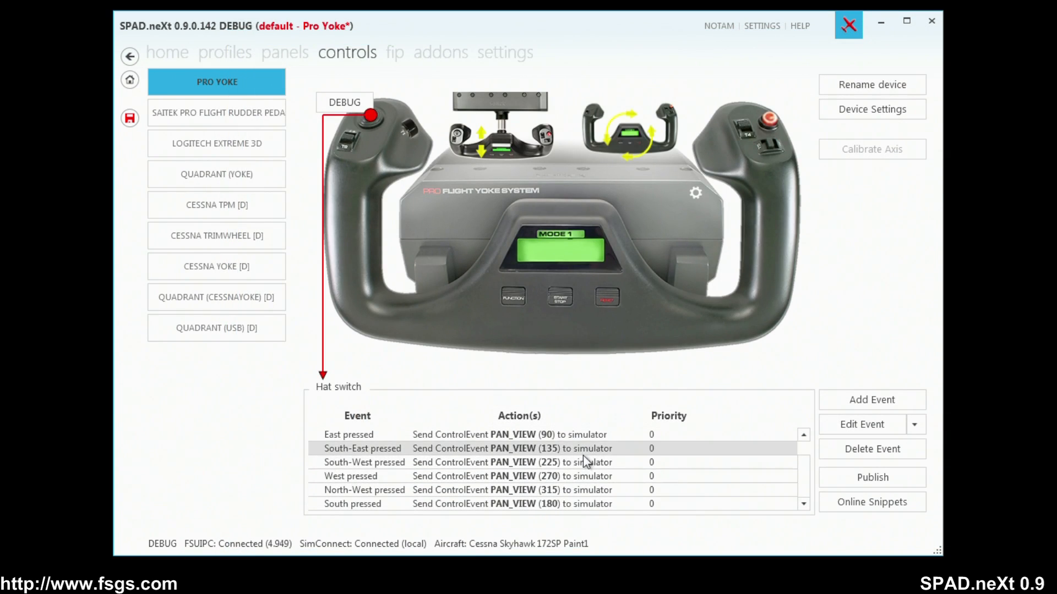
Check the button mode of the South-East pressed event and look through the hat switch's event list.
double_click(583, 453)
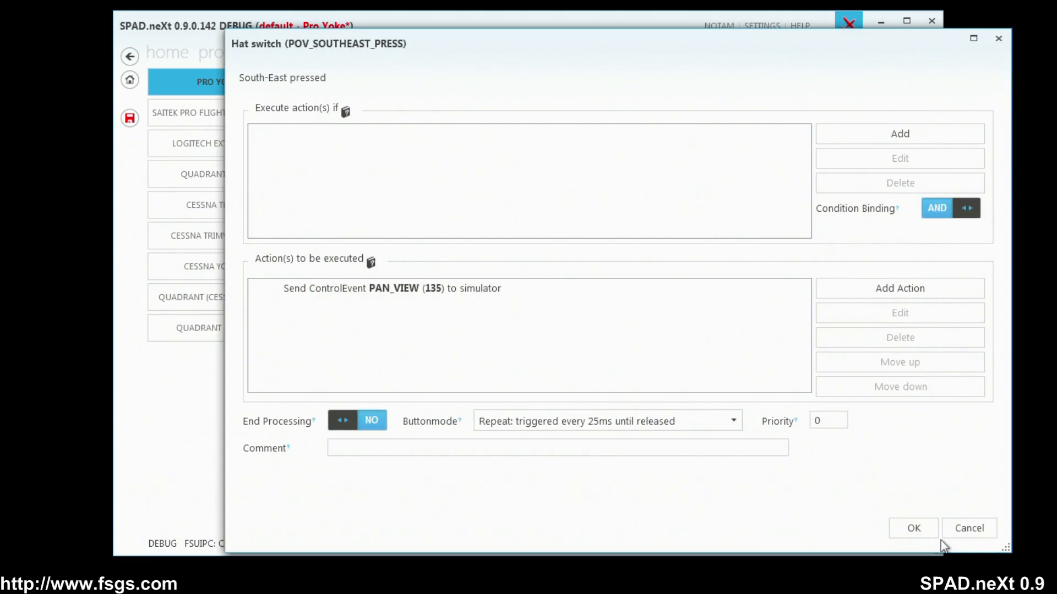
left_click(908, 527)
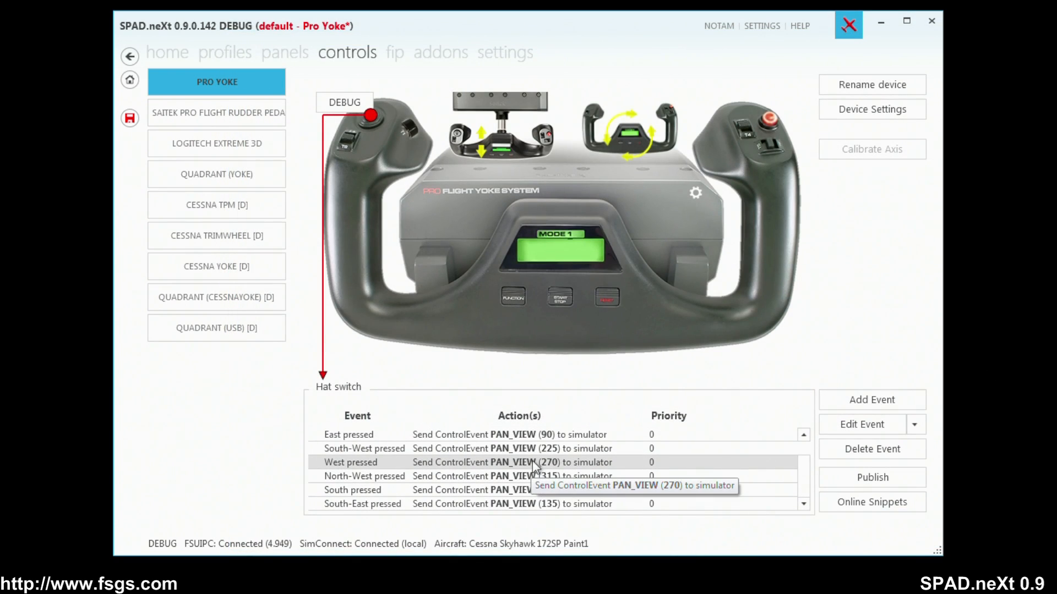
scroll(536, 456, "up", 1)
scroll(536, 456, "down", 1)
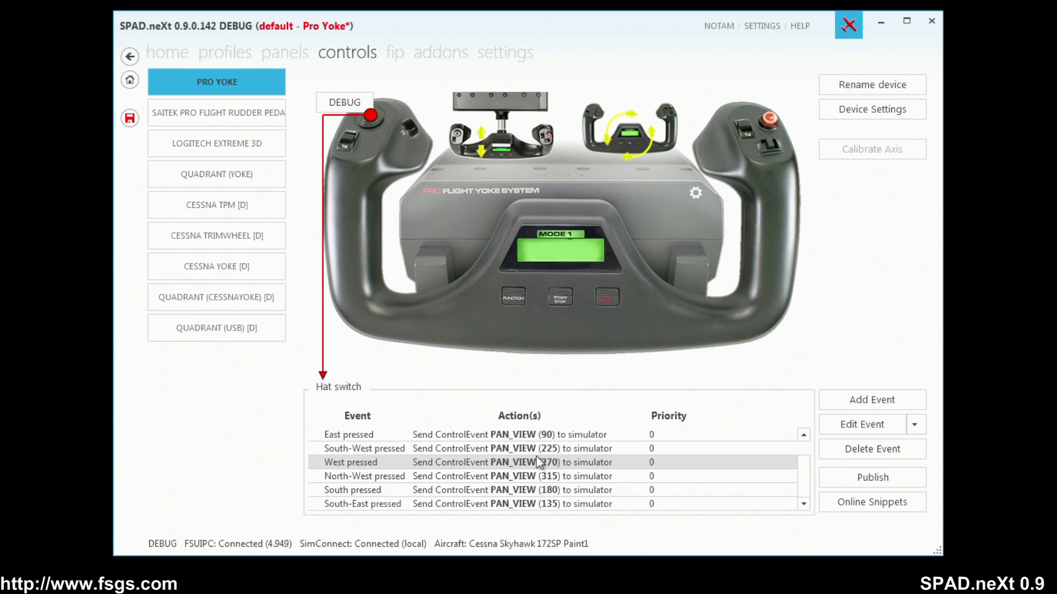
Set the button mode of the South-West pressed event to "Repeat: triggered every 25ms until released".
double_click(554, 448)
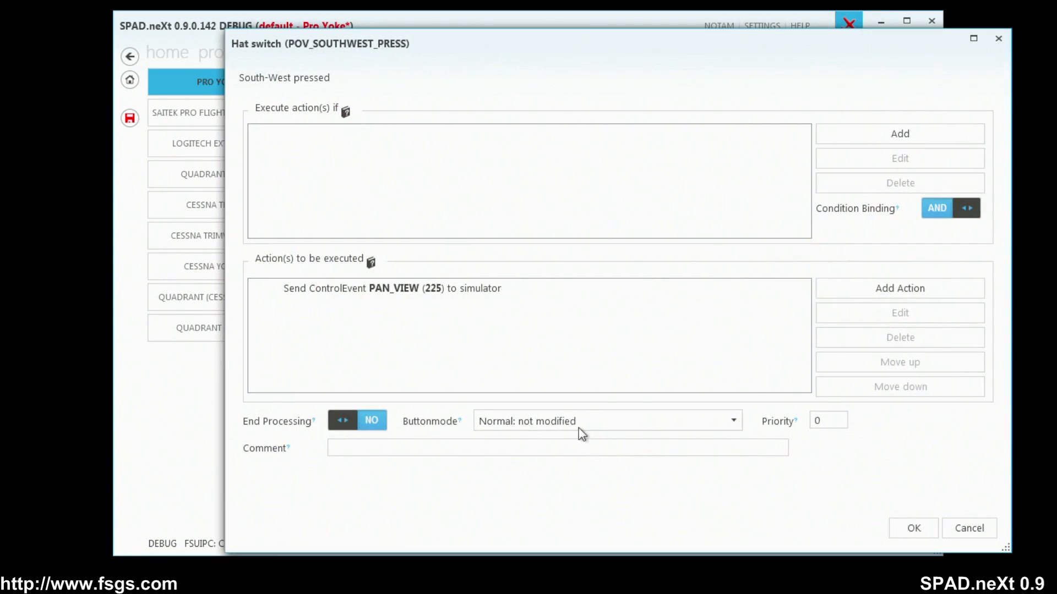
left_click(579, 428)
left_click(583, 472)
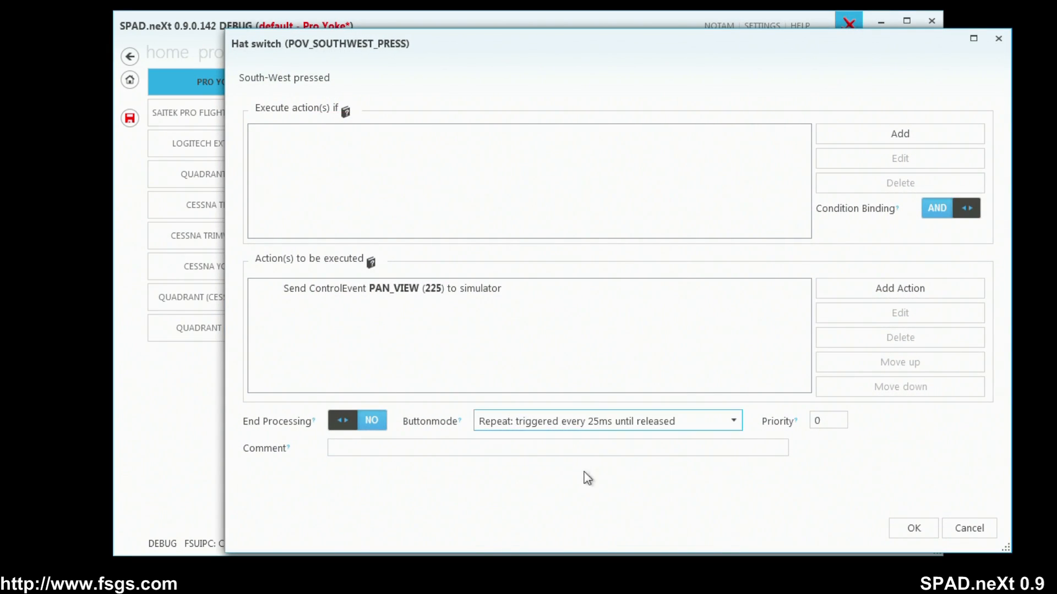
left_click(892, 527)
Set the button mode of the West pressed event to "Repeat: triggered every 25ms until released".
double_click(553, 447)
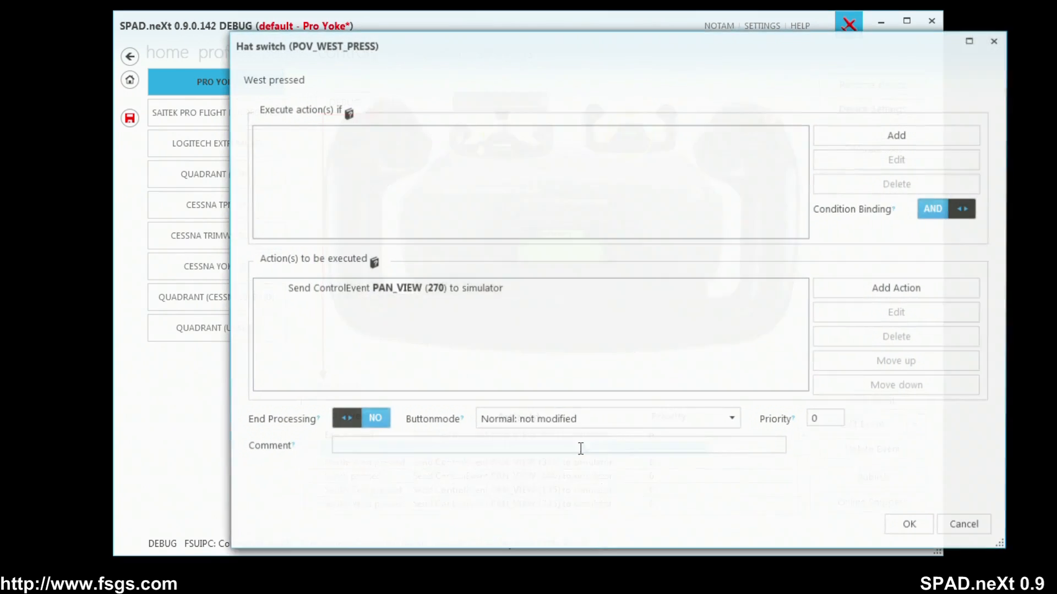
left_click(580, 427)
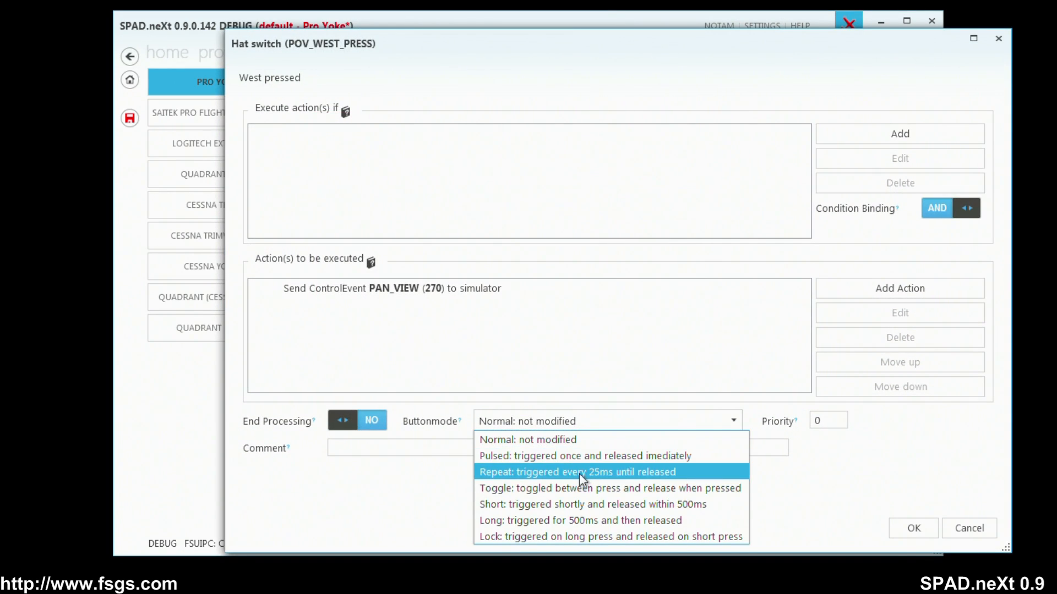
left_click(578, 472)
left_click(914, 528)
Set the button mode of the North-West pressed event to "Repeat: triggered every 25ms until released".
double_click(557, 448)
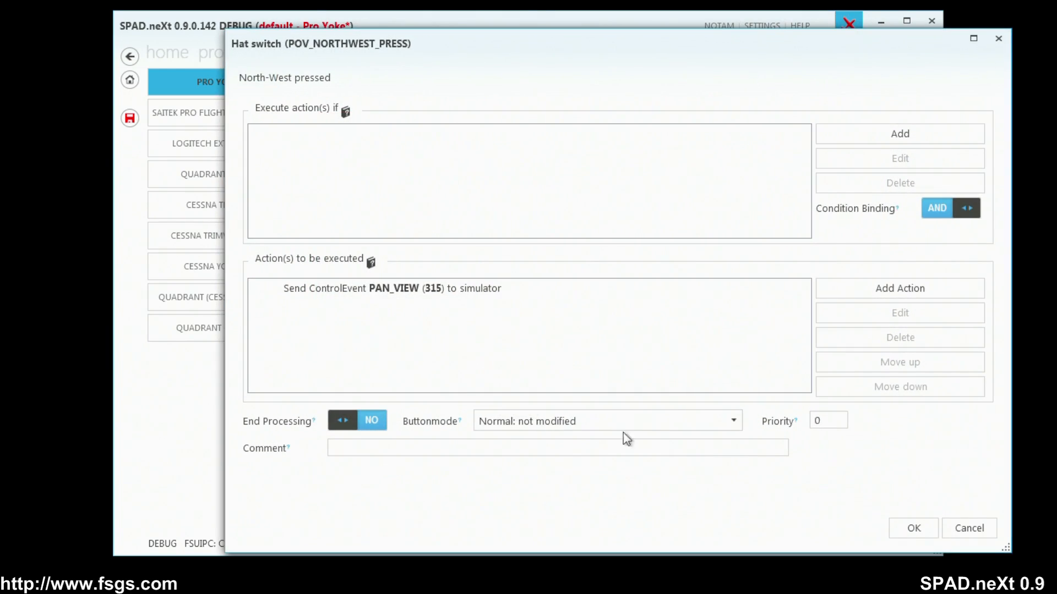
left_click(602, 427)
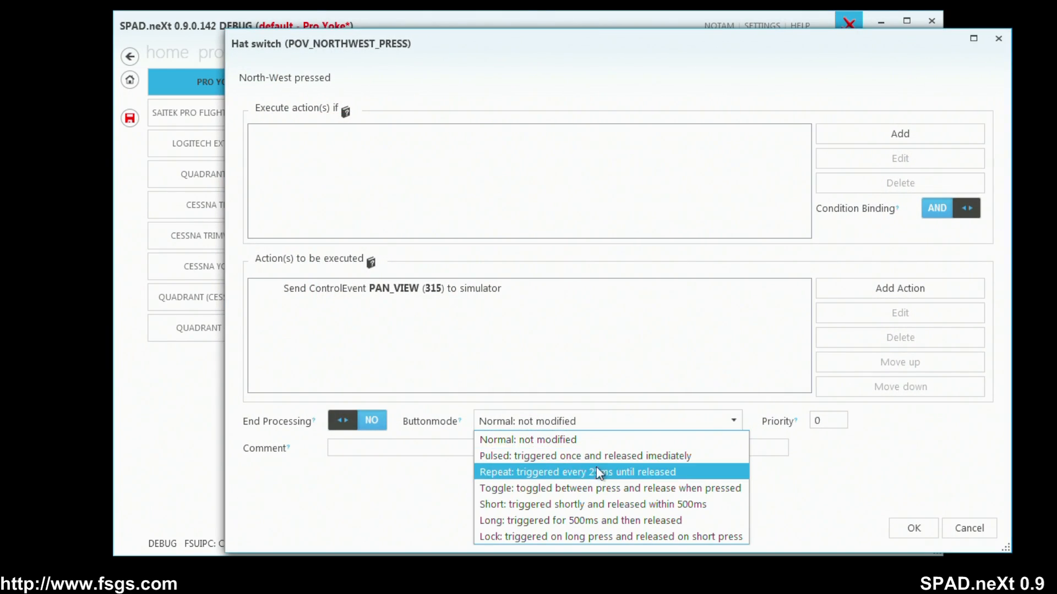
left_click(609, 471)
left_click(897, 527)
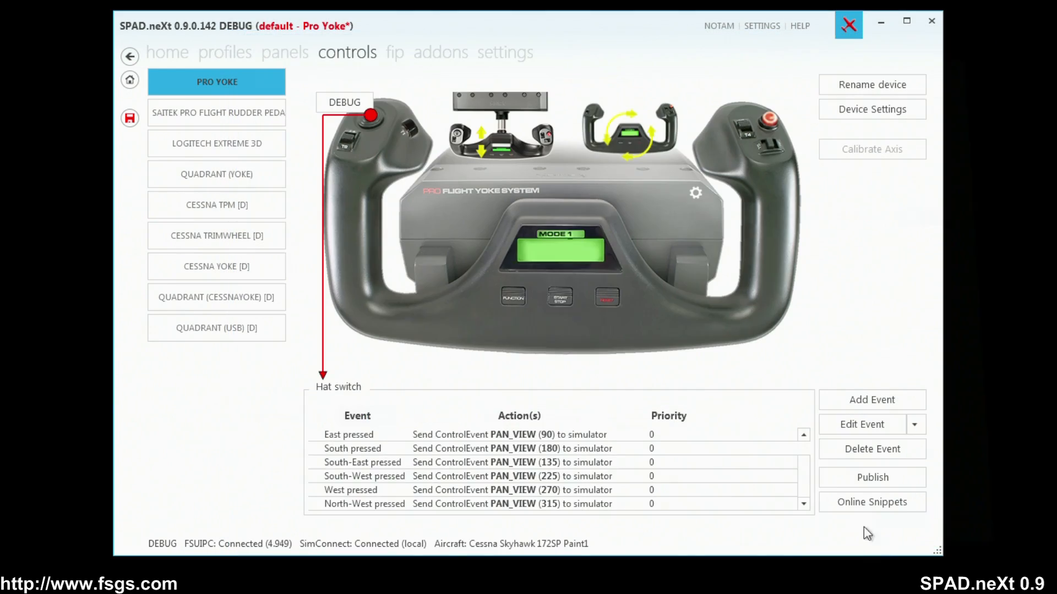
Review the South pressed event's settings and bring the simulator window into view to check the hat switch panning.
left_click(548, 450)
double_click(548, 450)
left_click(897, 526)
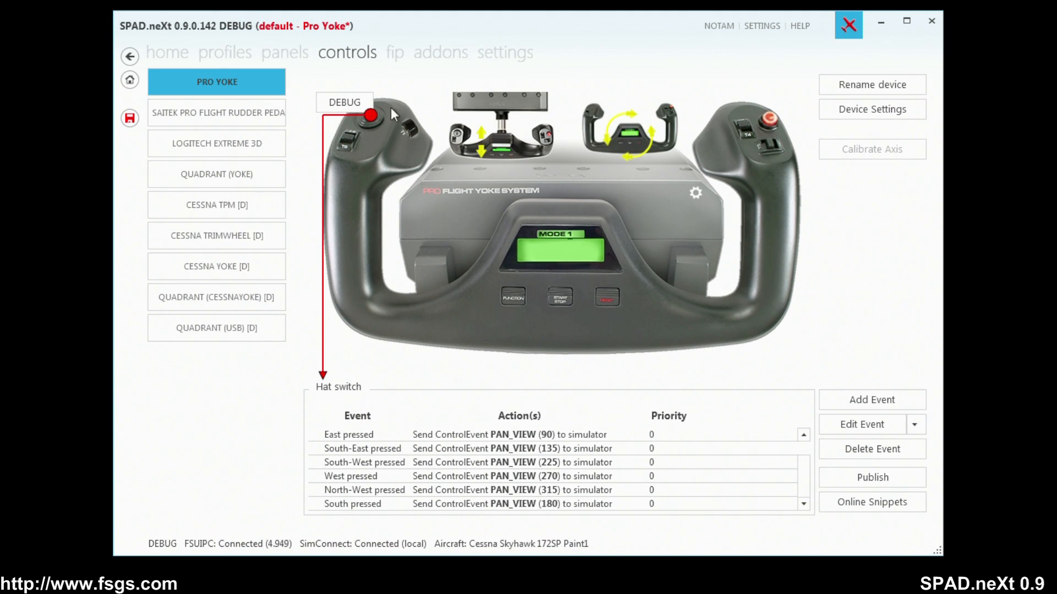
left_click_drag(0, 24, 629, 19)
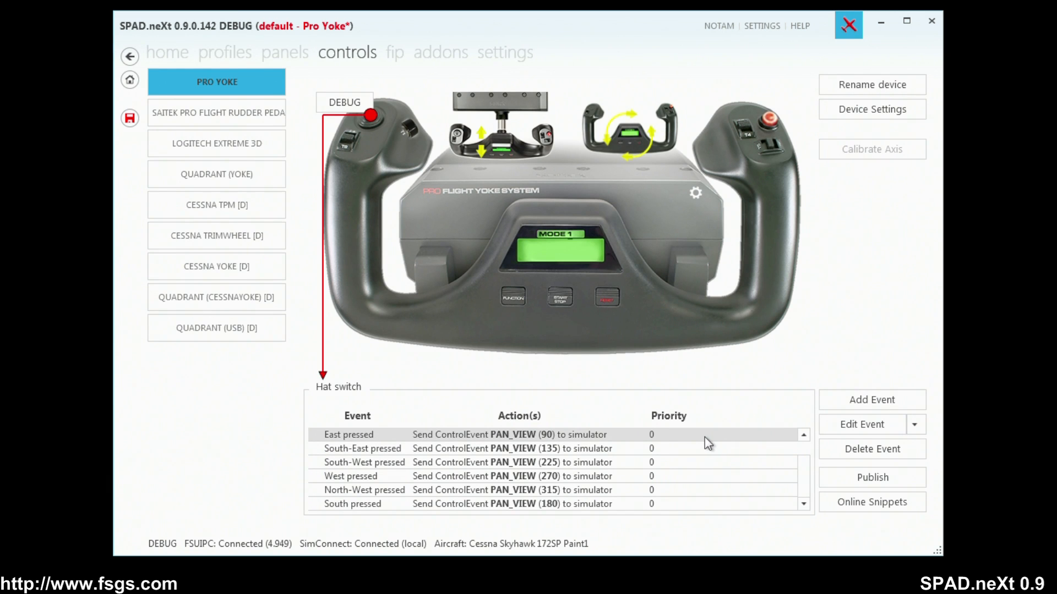
Examine the PAN simulation events available for a new North pressed event, and leave without adding an action.
left_click(850, 405)
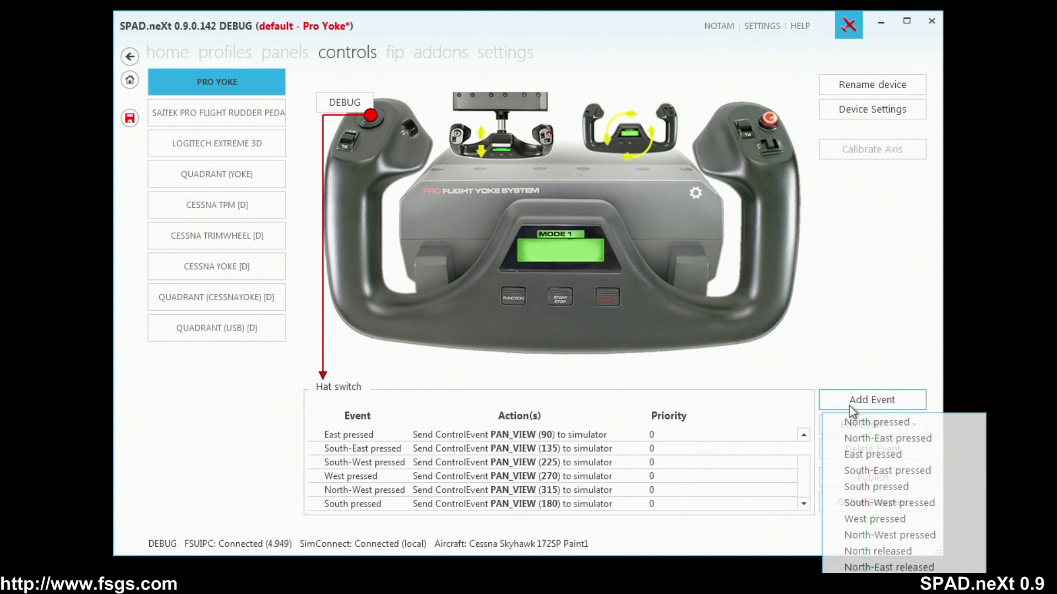
left_click(876, 422)
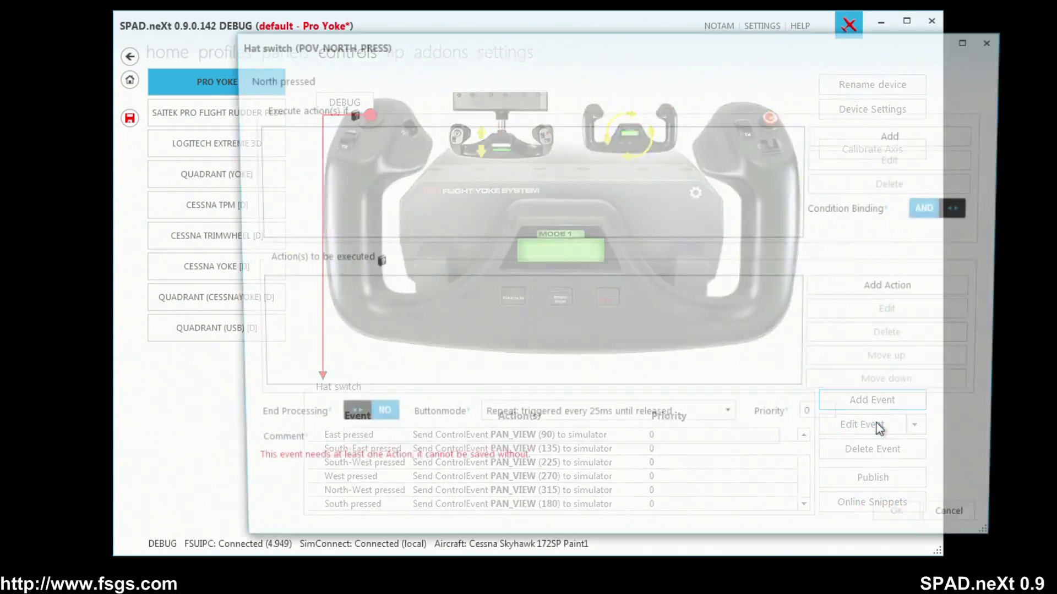
left_click(904, 290)
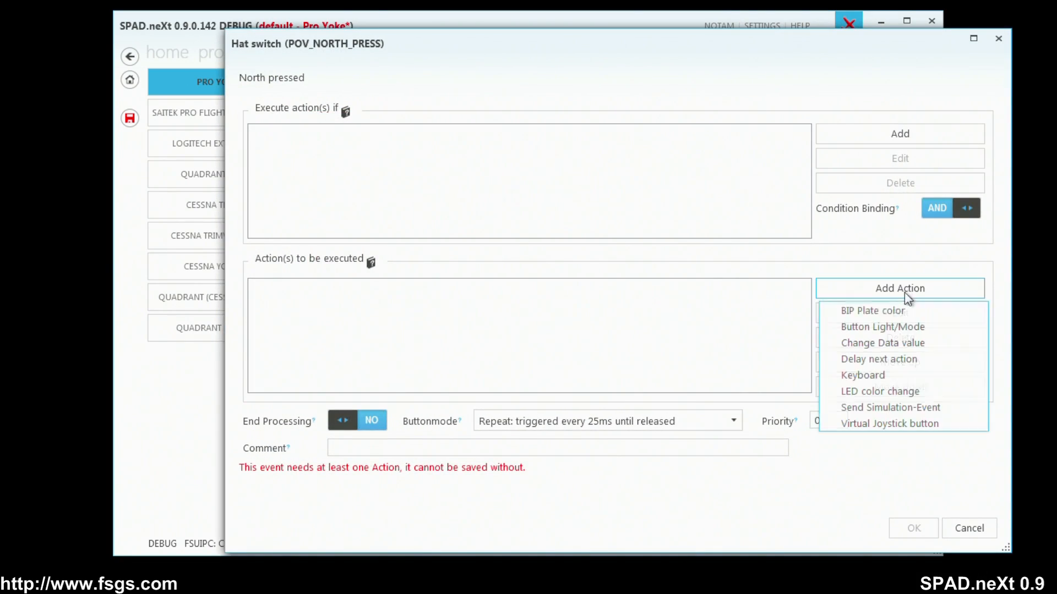
left_click(903, 410)
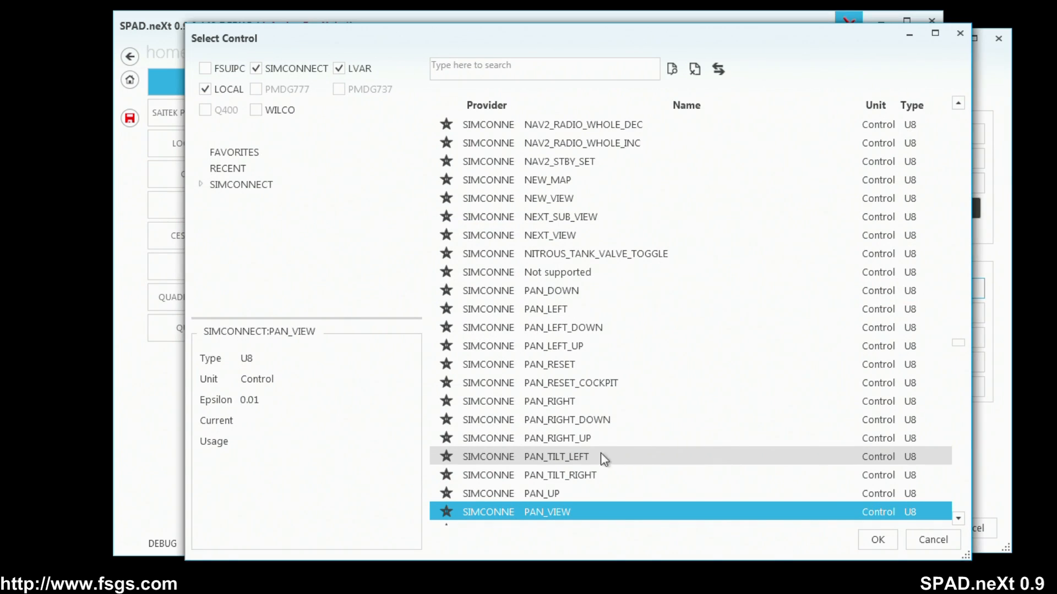
scroll(592, 443, "down", 2)
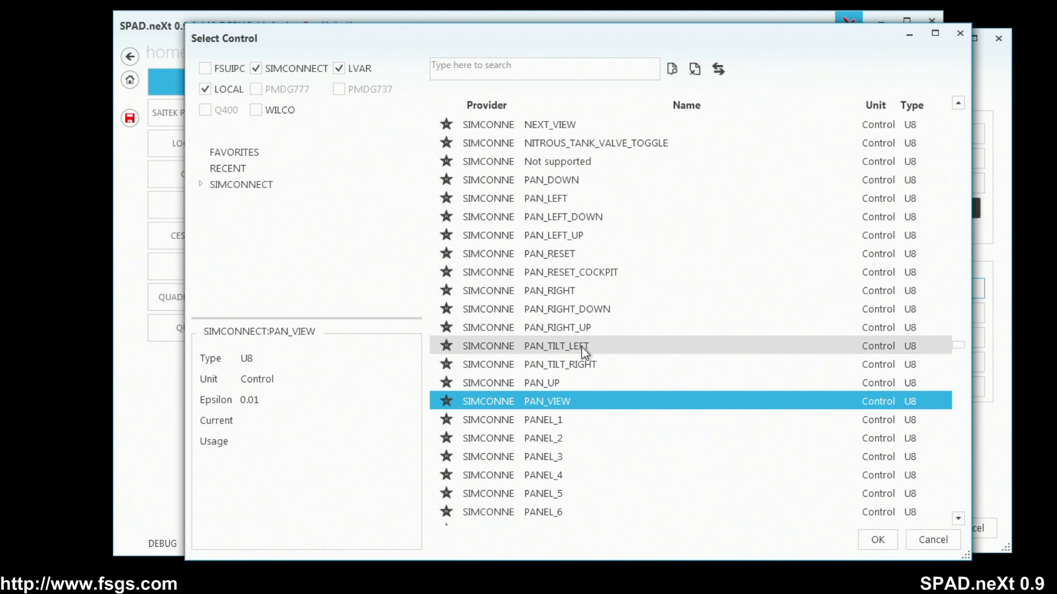
left_click(933, 539)
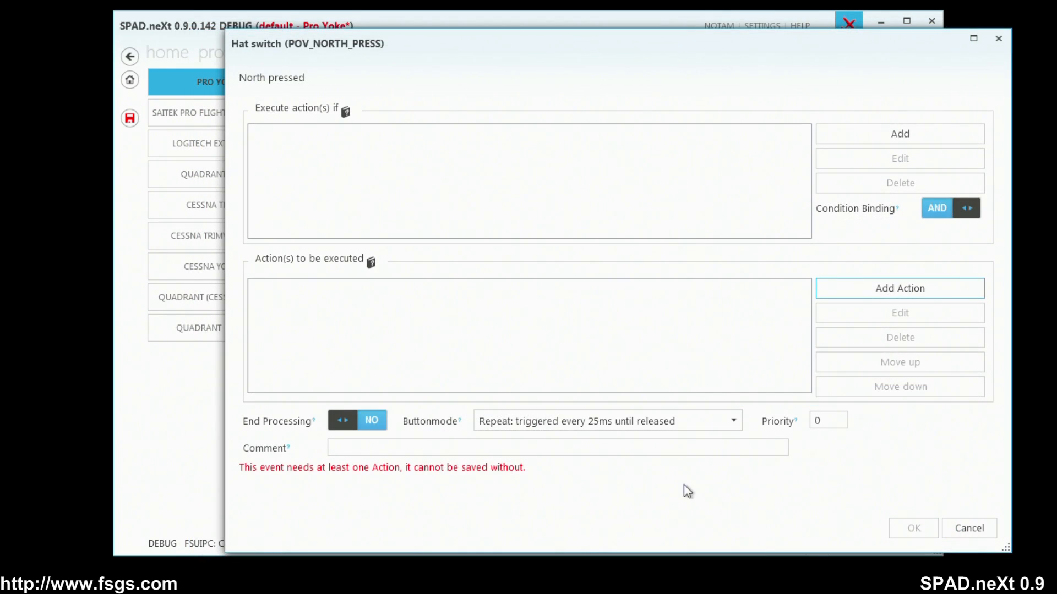
left_click(960, 523)
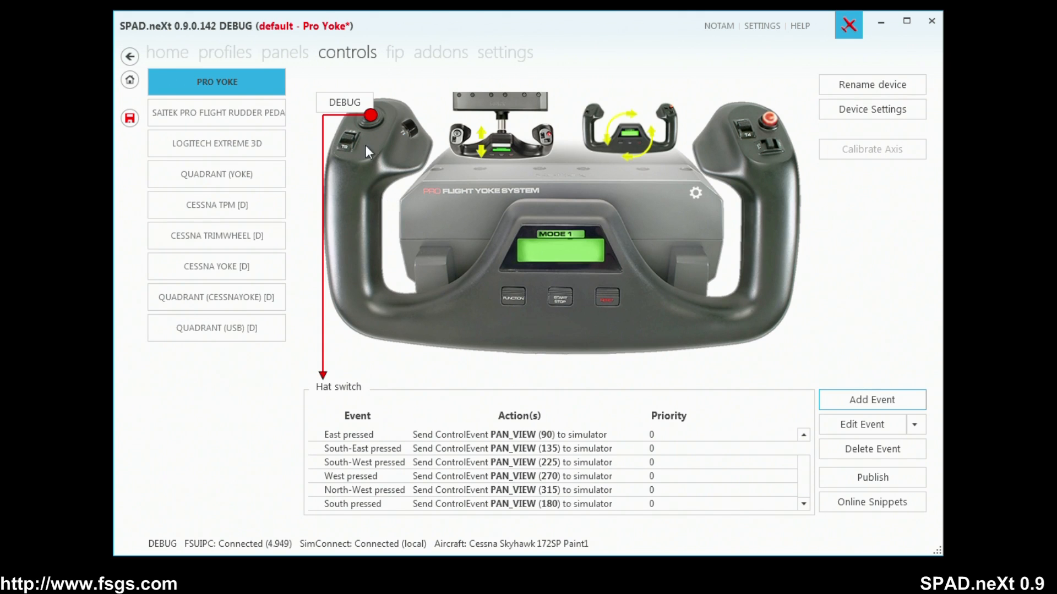
Start a Standard Axis event for the yoke's pitch axis and choose Elevator as its action.
left_click(498, 142)
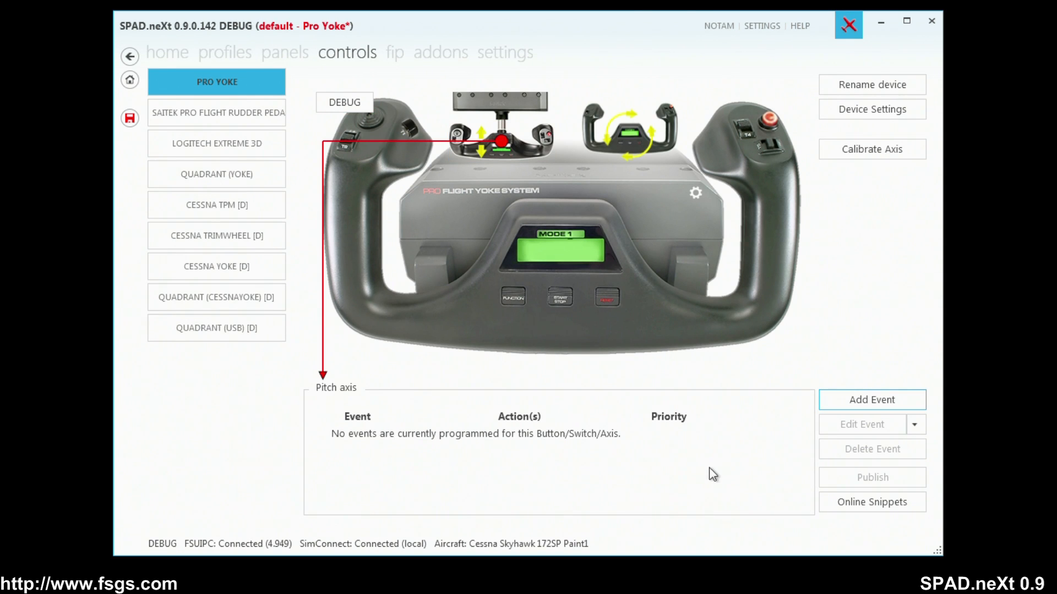
left_click(879, 405)
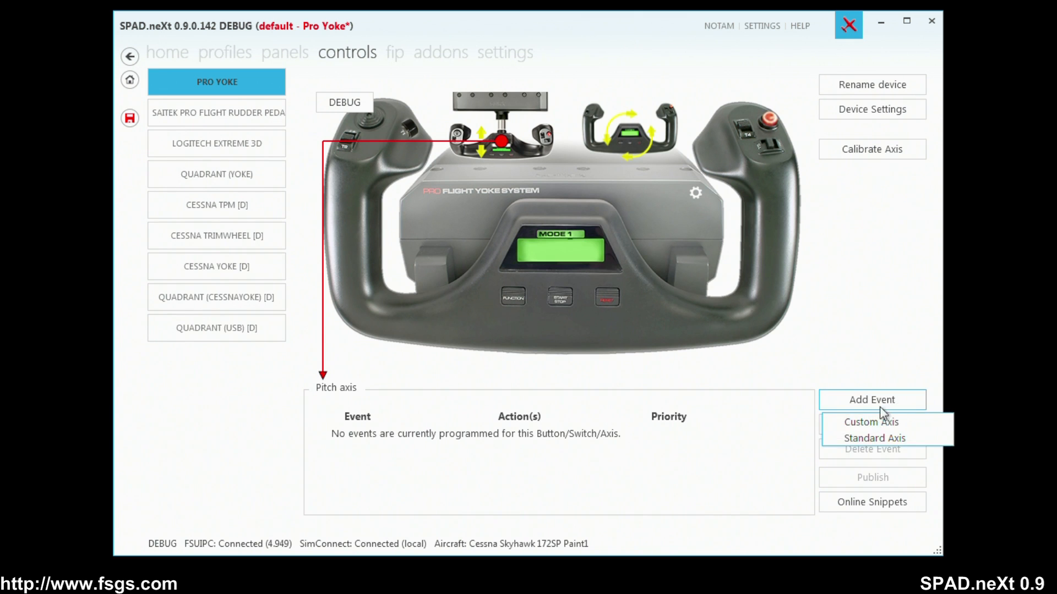
left_click(867, 437)
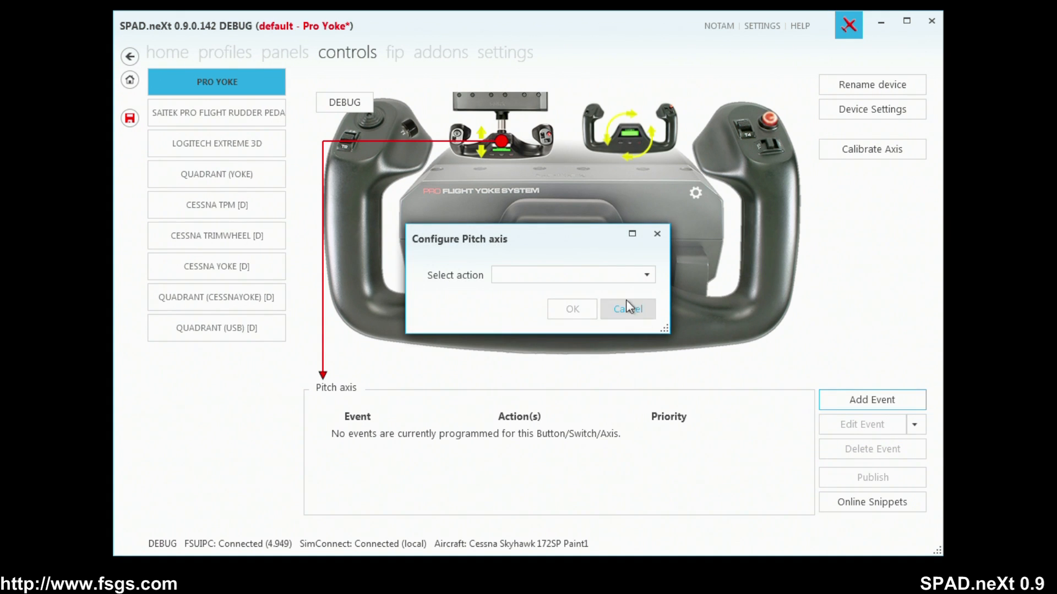
left_click(615, 276)
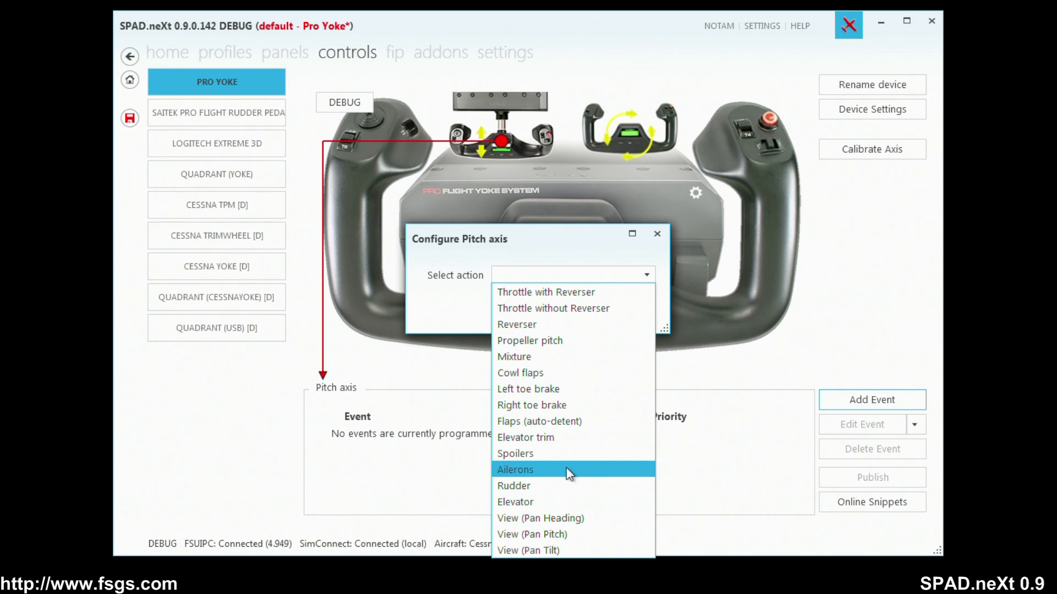
left_click(555, 502)
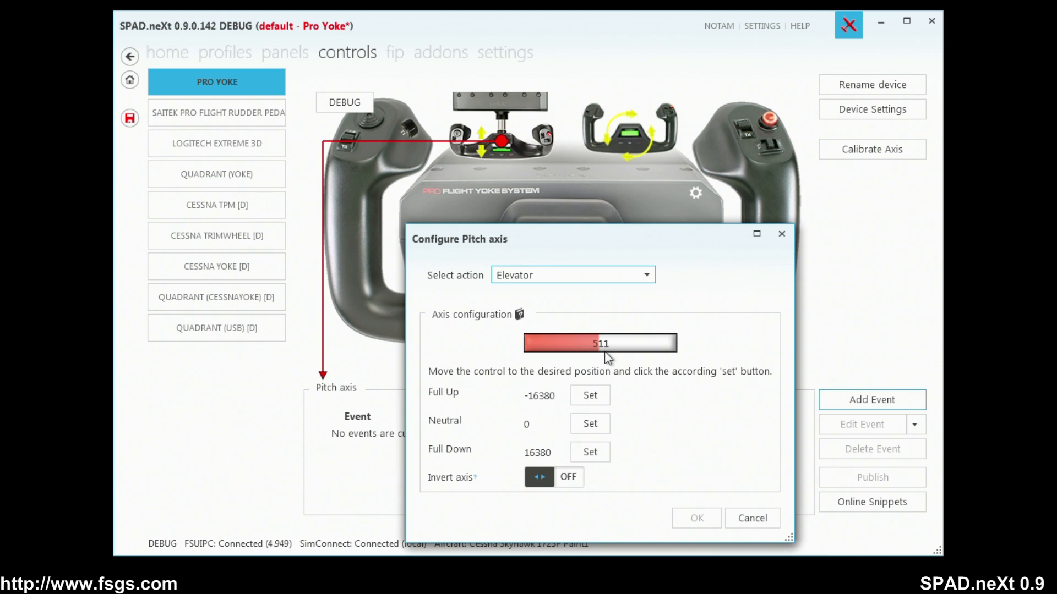
Calibrate the pitch axis with Neutral at 511, Full Up at 1023 and Full Down at 0, and save the Elevator event.
left_click(599, 424)
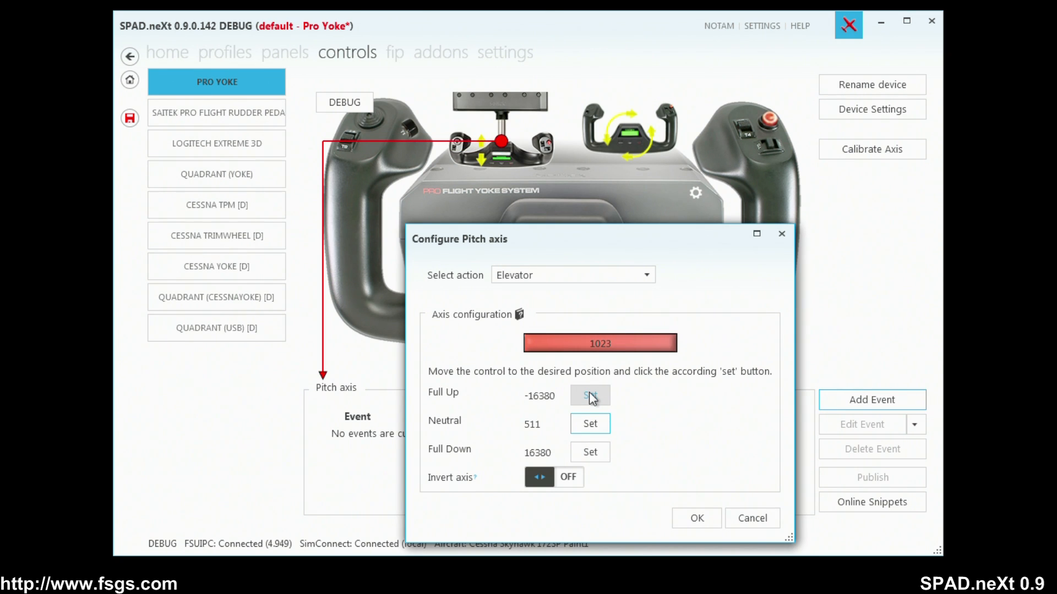
left_click(590, 396)
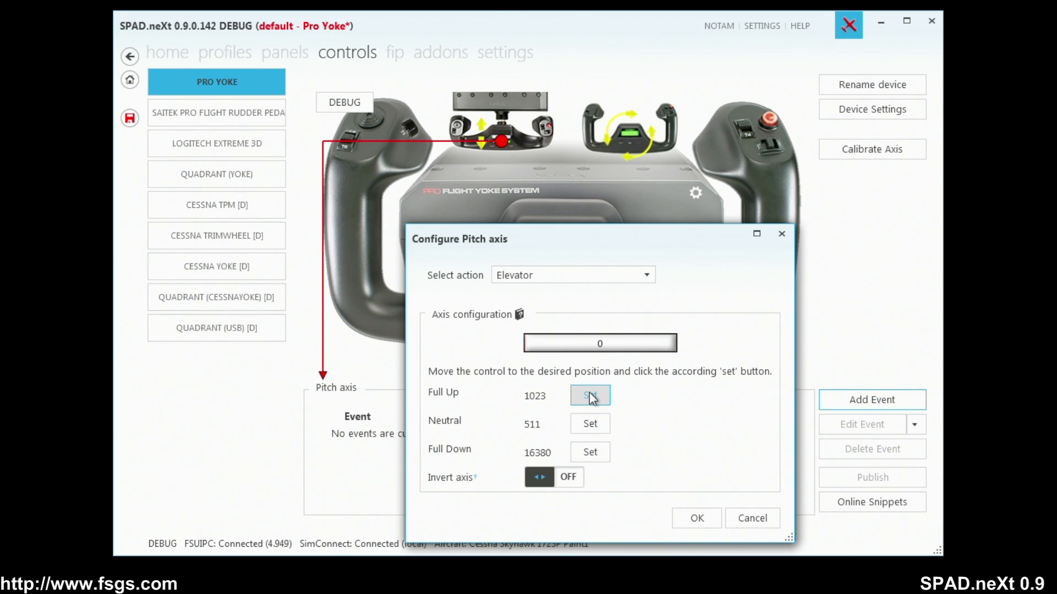
left_click(591, 453)
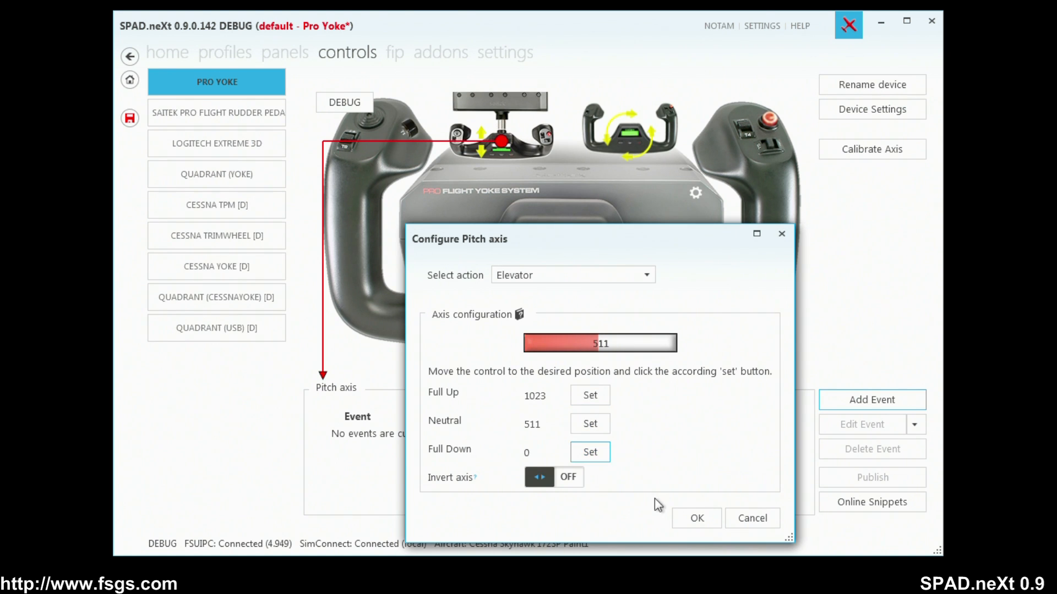
left_click(692, 517)
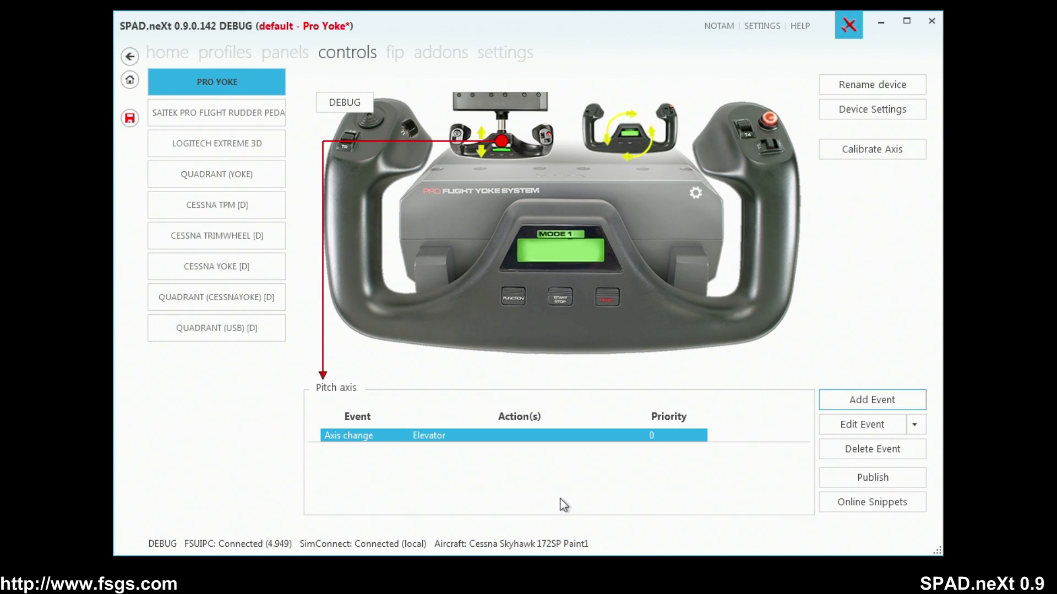
Start an axis event for the yoke's Aileron axis and choose Ailerons as its action.
left_click(626, 139)
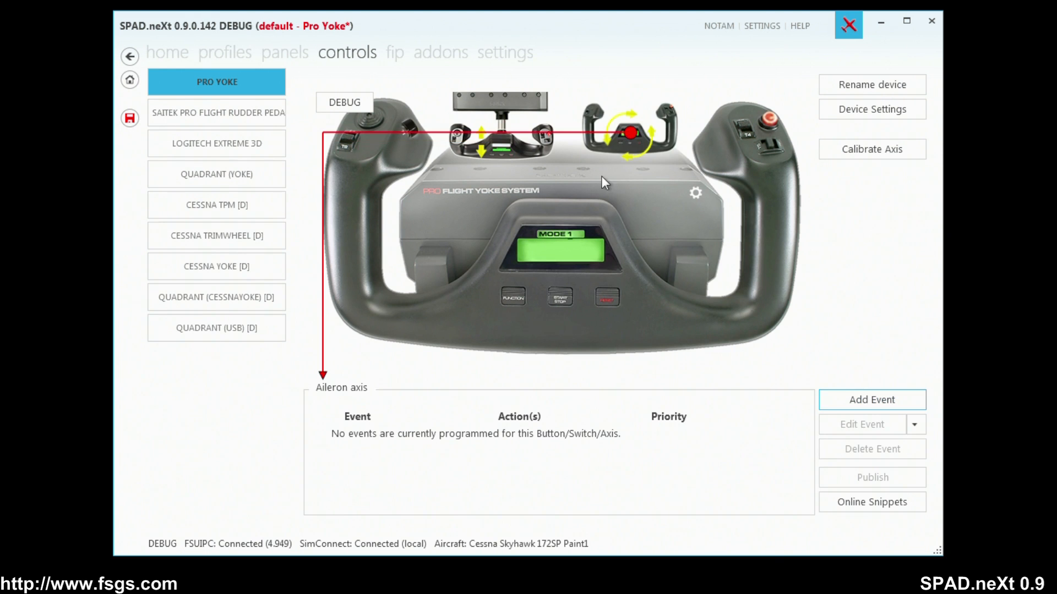
left_click(871, 406)
left_click(872, 439)
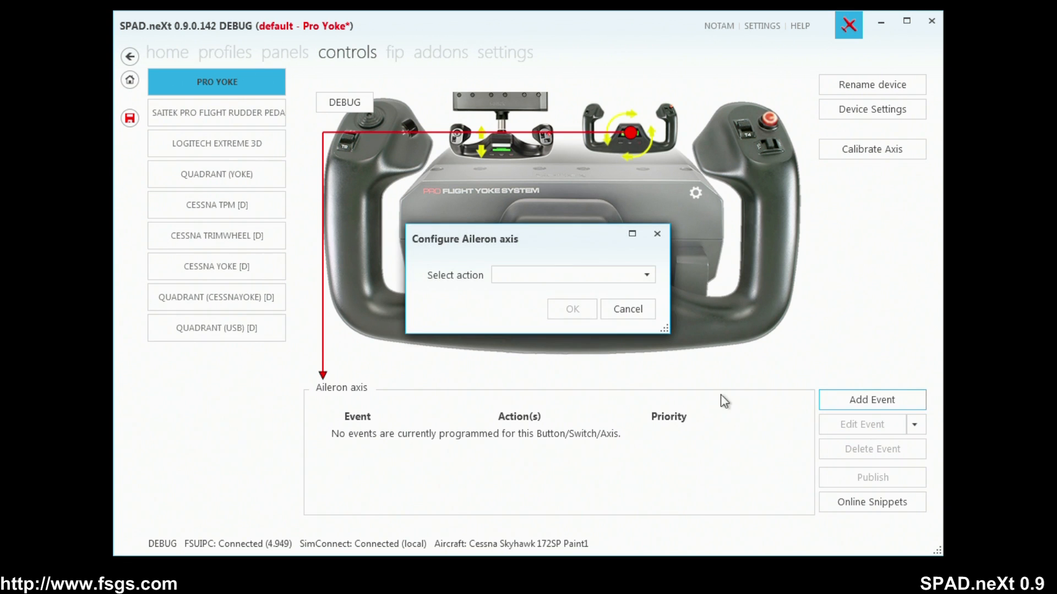
left_click(540, 281)
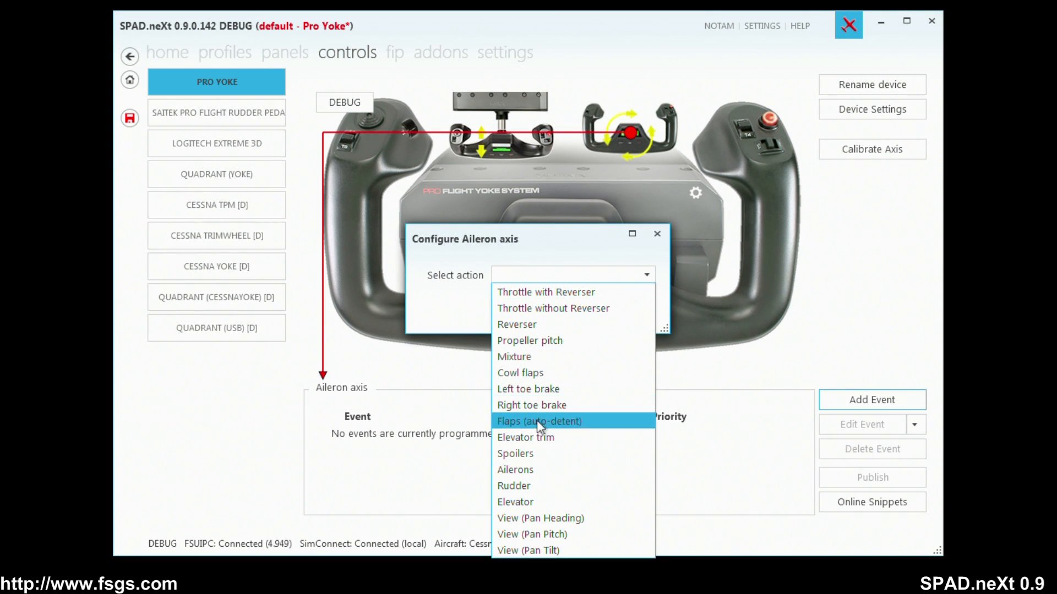
left_click(541, 471)
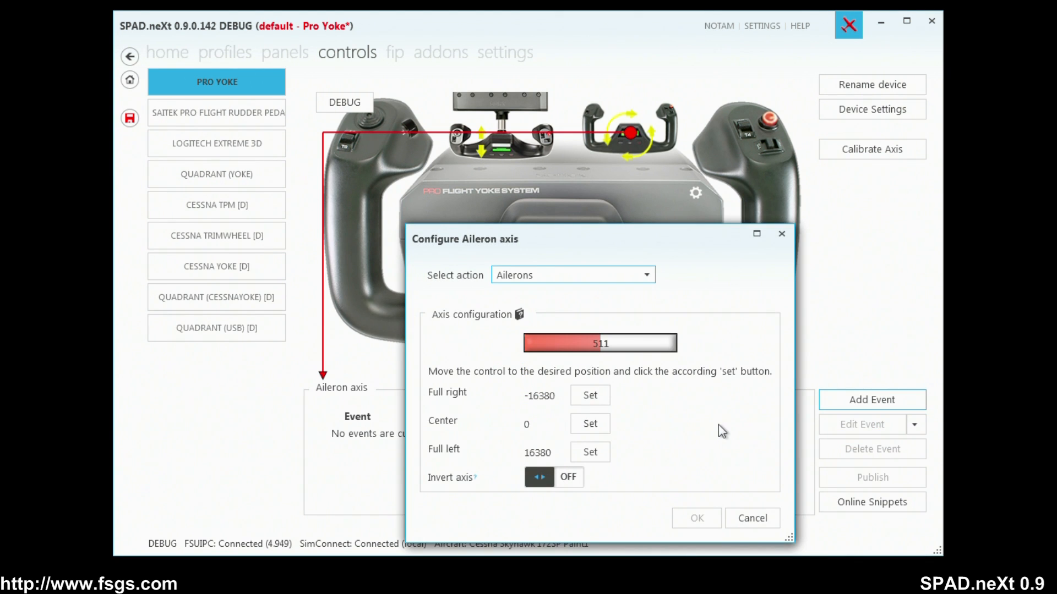
Calibrate the aileron axis with Center at 511, Full right at 1023 and Full left at 0, and save the event.
left_click(598, 427)
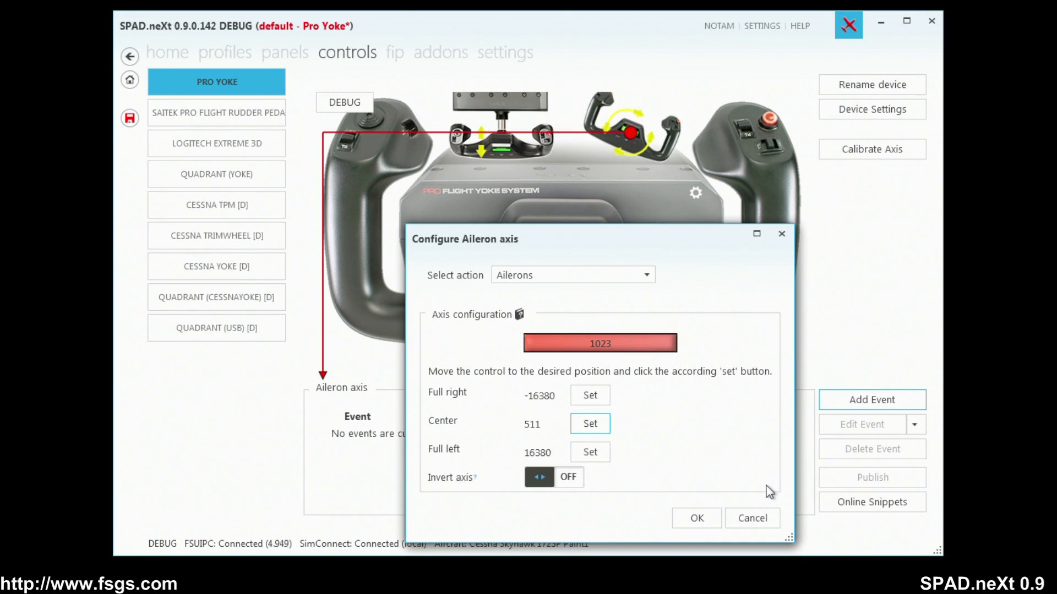
left_click(600, 406)
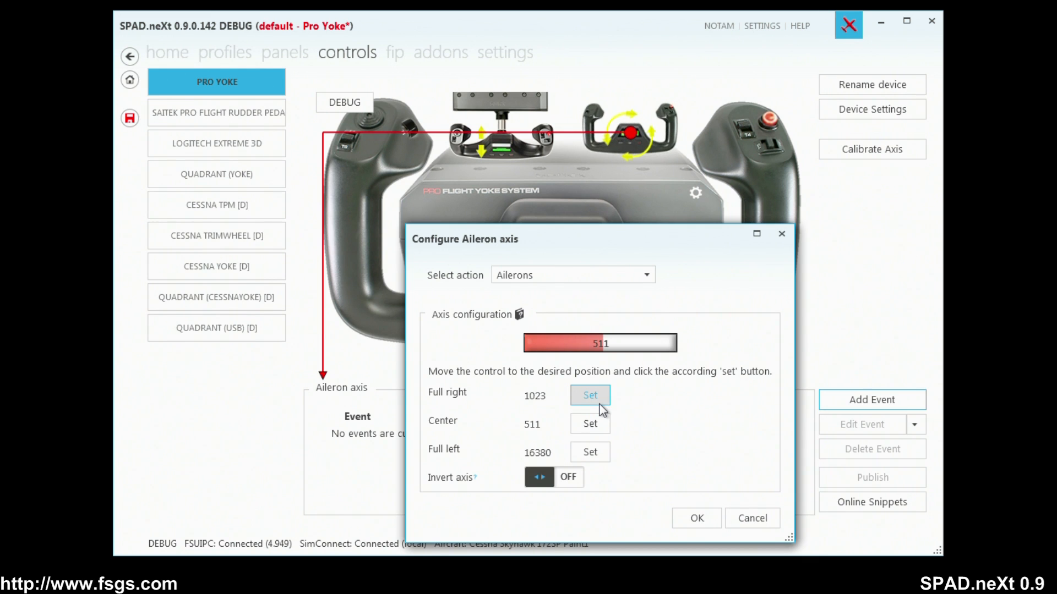
left_click(606, 455)
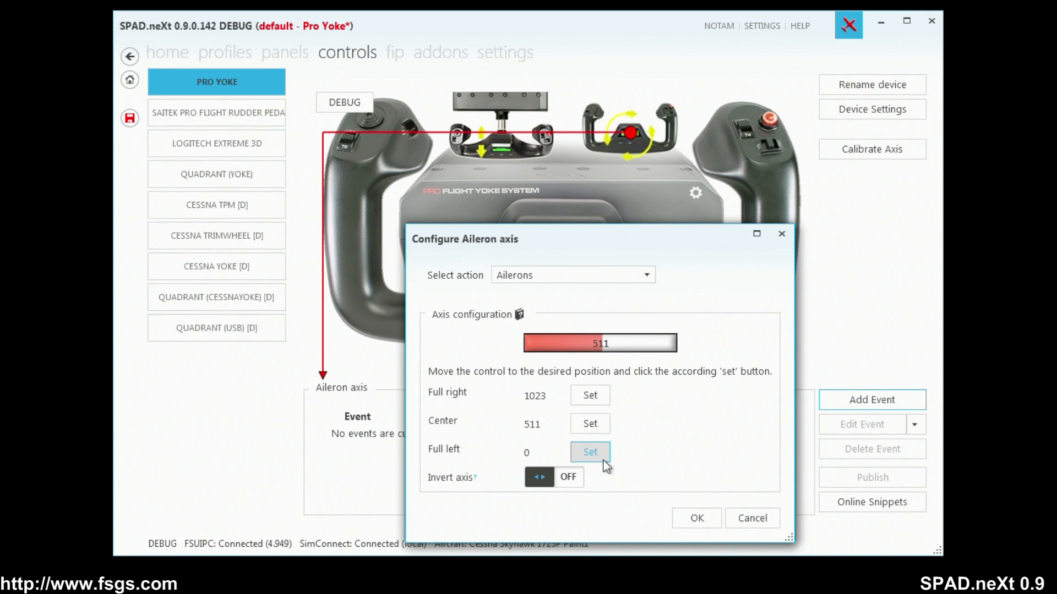
left_click(684, 517)
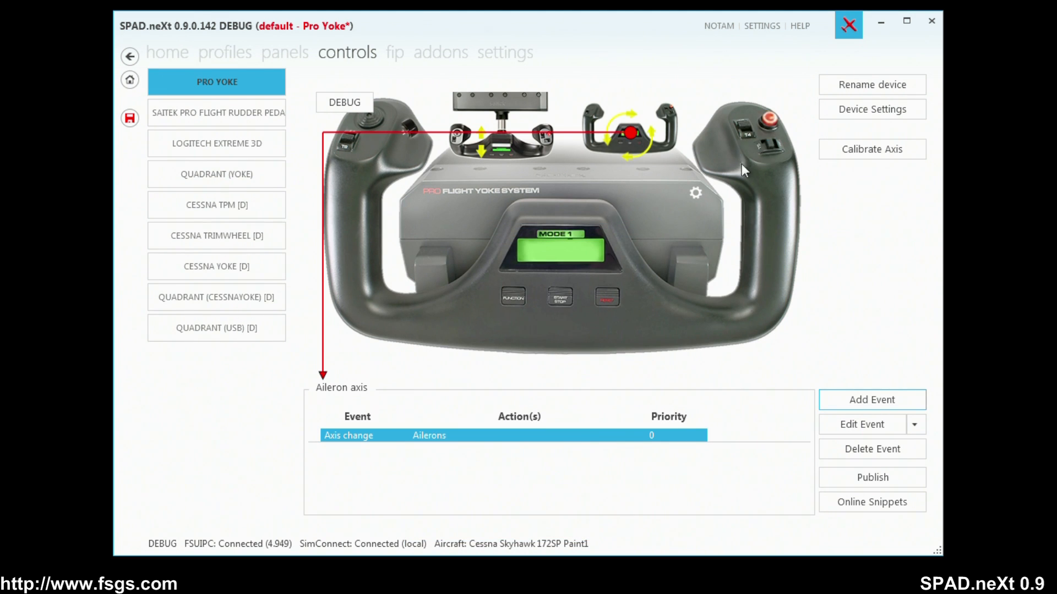
Start a Pressed (Mode 1) event for Button D with a Send Simulation-Event action.
left_click(769, 122)
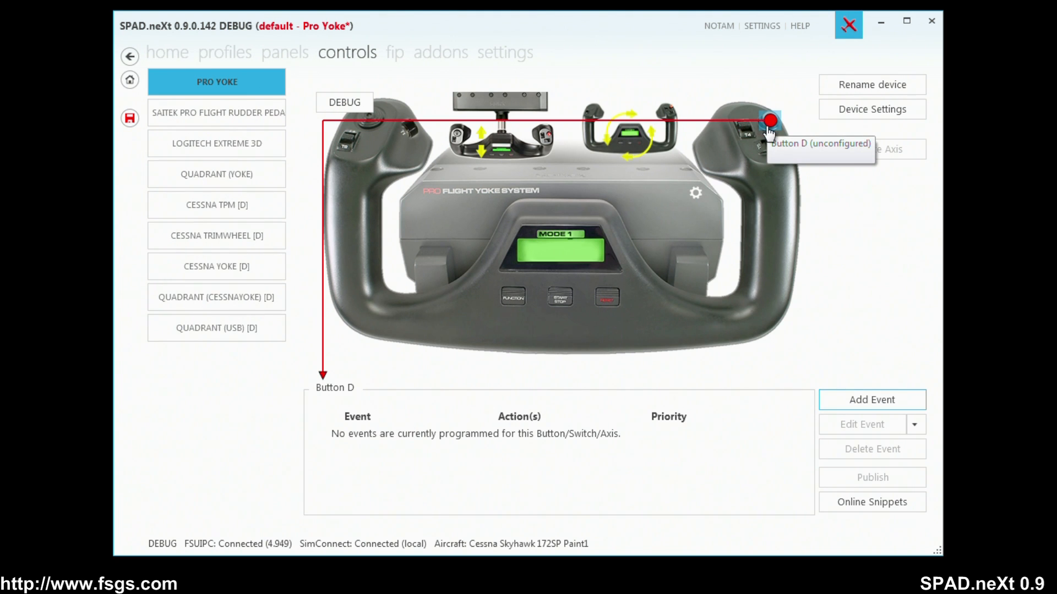
left_click(850, 394)
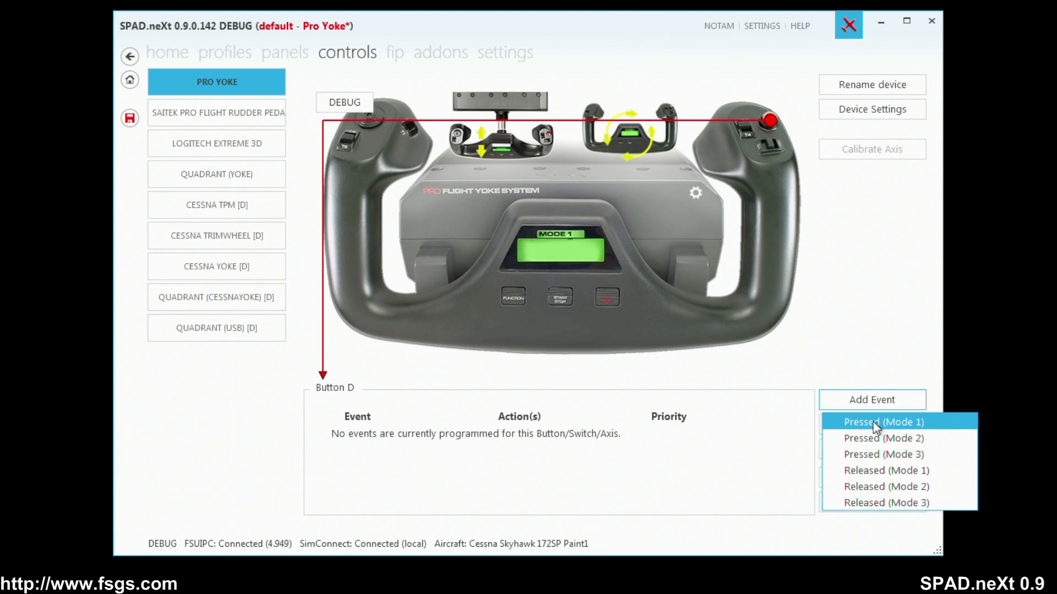
left_click(875, 423)
left_click(894, 292)
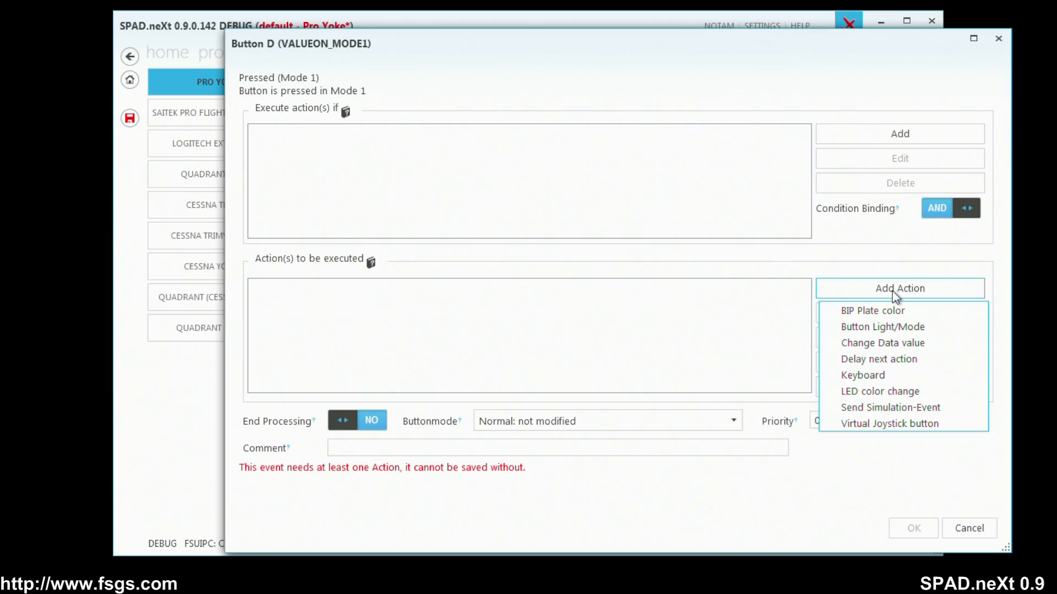
left_click(879, 408)
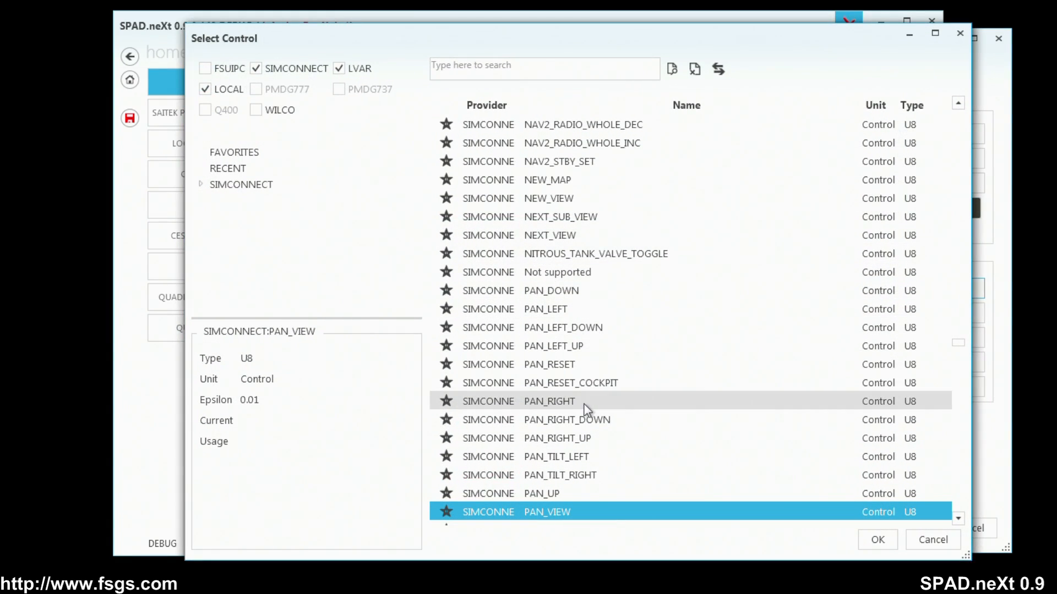
Find the VIEW_MODE control event, add it as the action with parameter value 0, and save the Button D event.
left_click(506, 73)
type("view_mode")
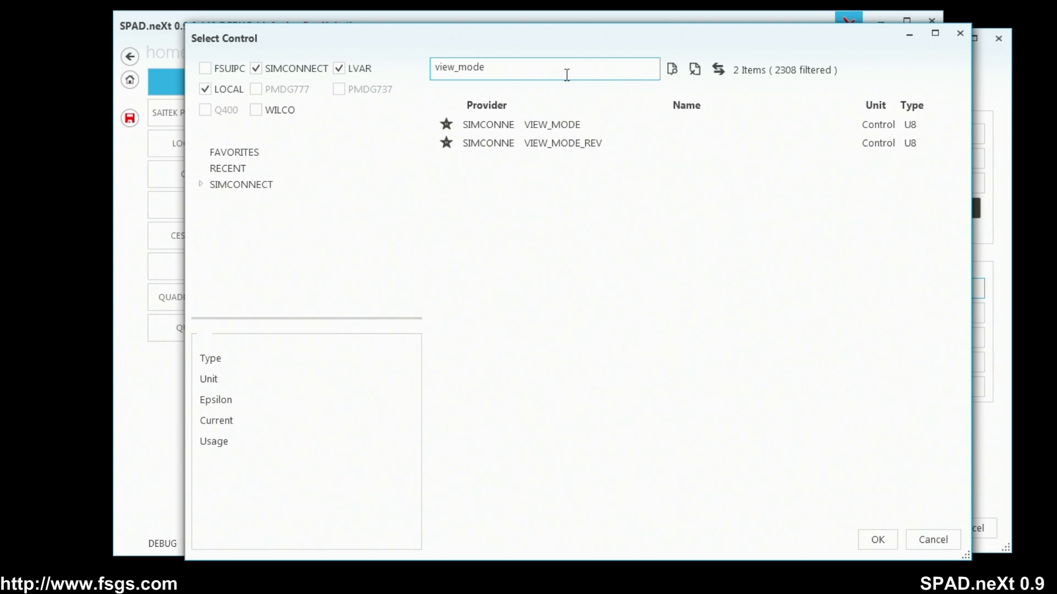
left_click(551, 124)
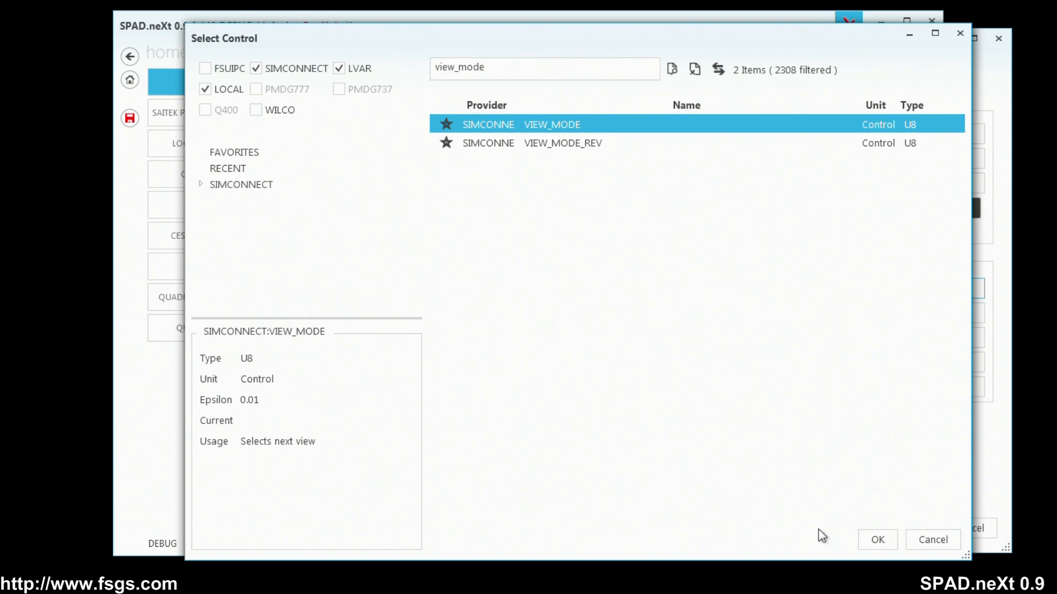
left_click(875, 536)
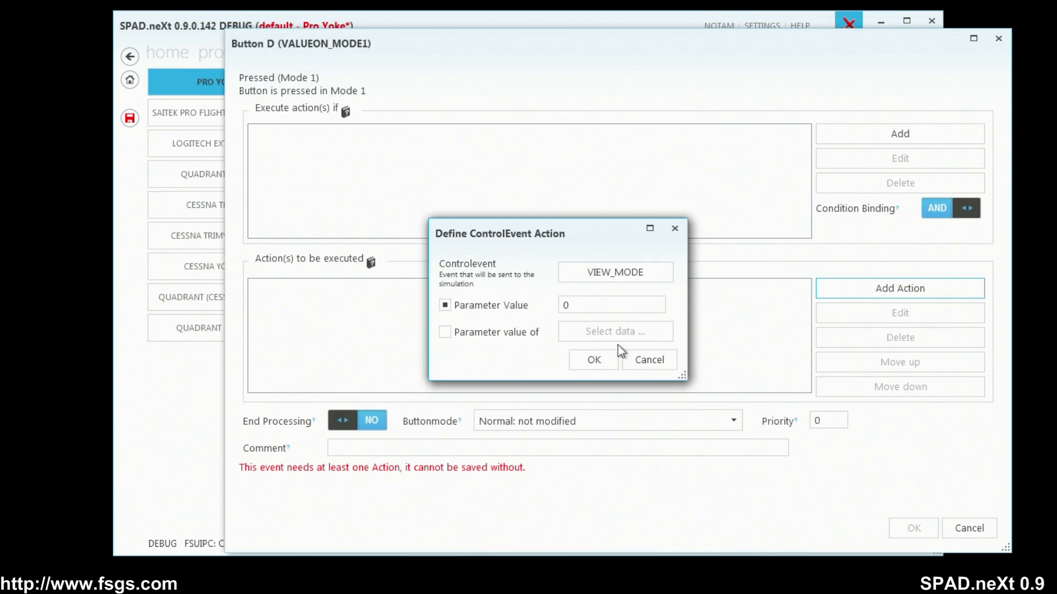
left_click(594, 360)
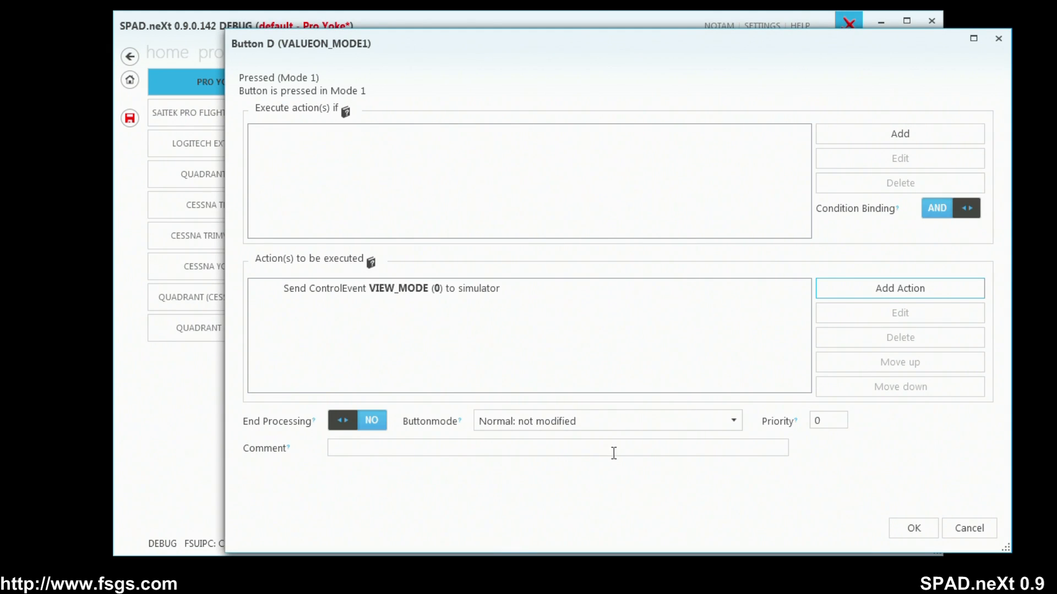
left_click(911, 527)
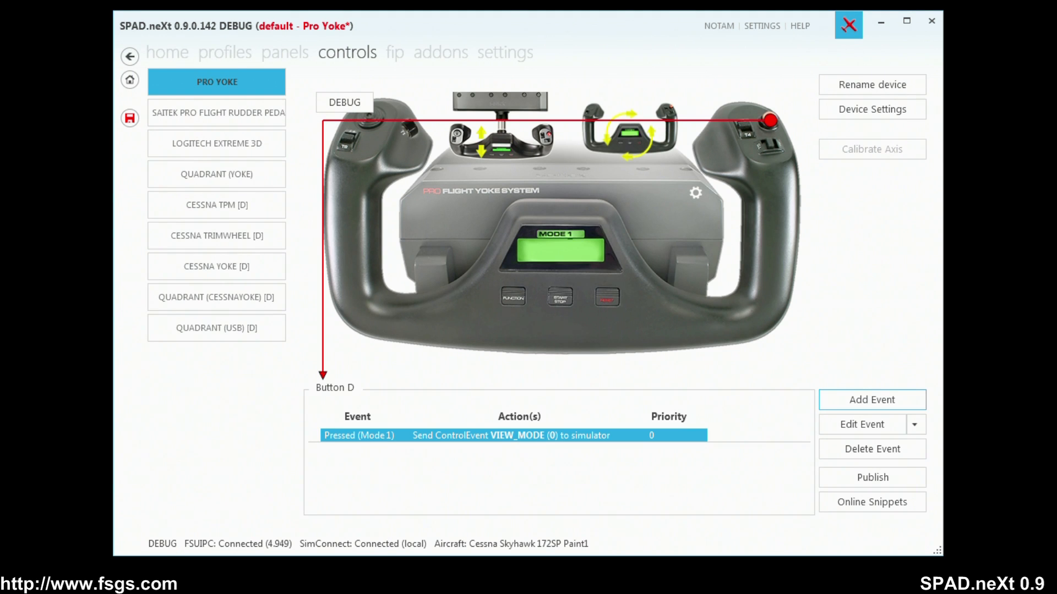
Bring the Microsoft Flight Simulator X window into view and open its control settings (Steuerungen).
left_click_drag(0, 63, 556, 21)
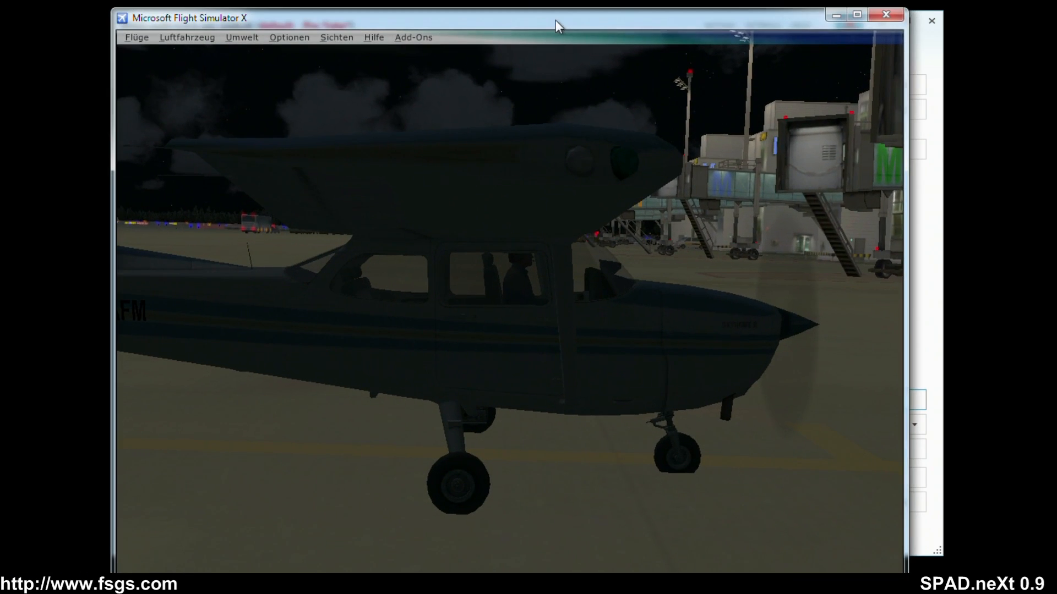
left_click(180, 36)
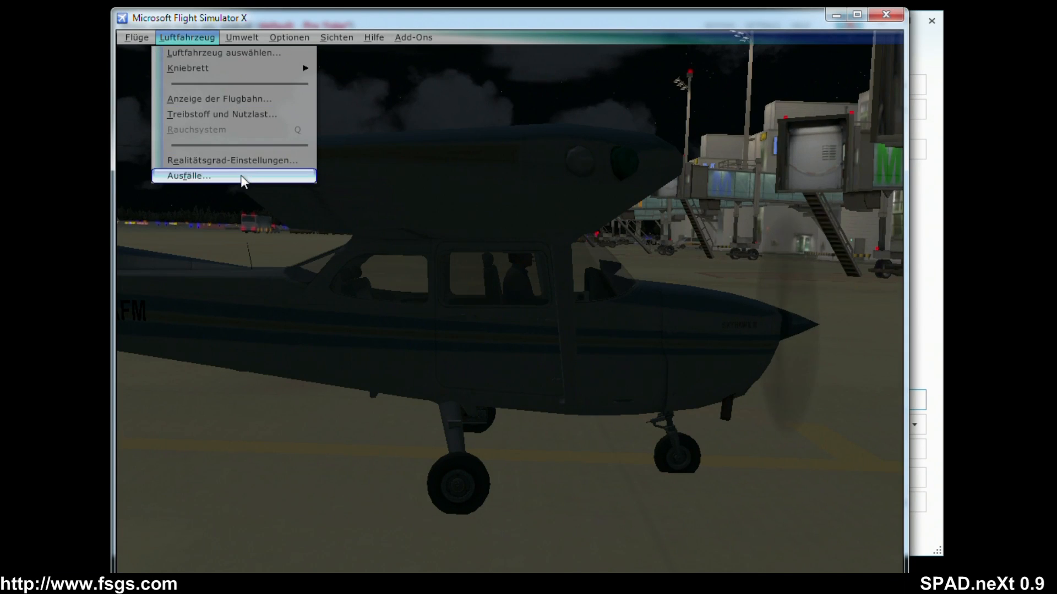
mouse_move(263, 34)
mouse_move(331, 176)
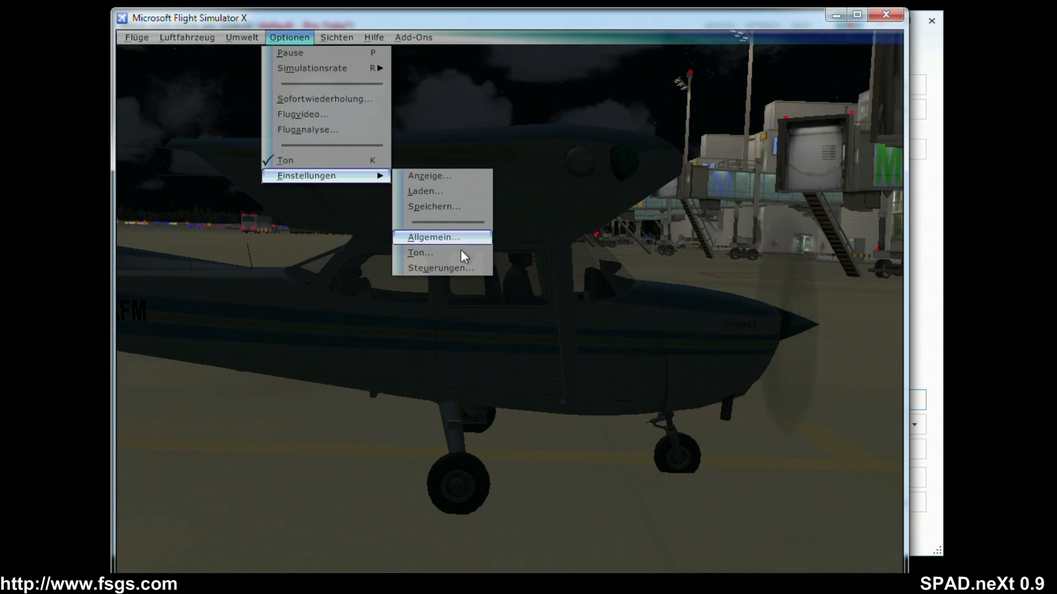
left_click(456, 268)
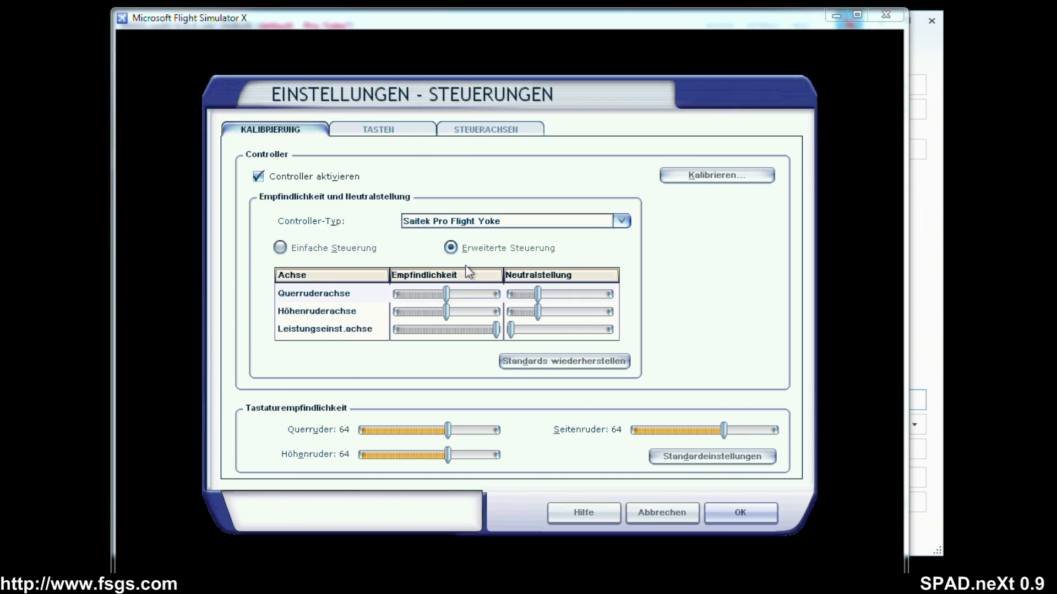
Delete the Saitek Pro Flight Yoke's joystick assignment for "Sicht (nächste Kategorie)" in the simulator's key assignments and save the settings.
left_click(385, 128)
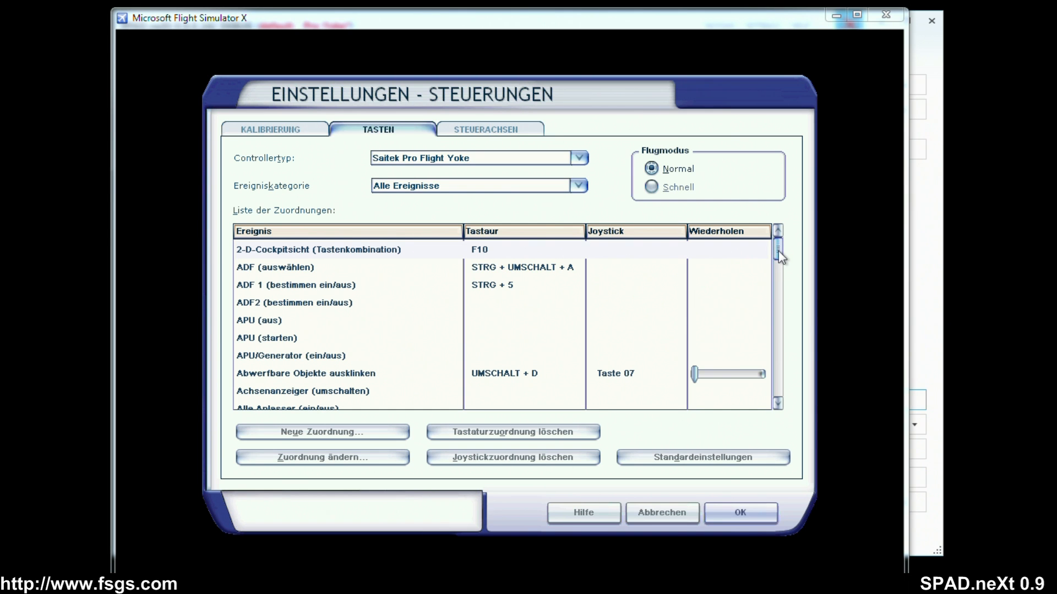
left_click_drag(778, 251, 779, 289)
left_click_drag(778, 285, 755, 367)
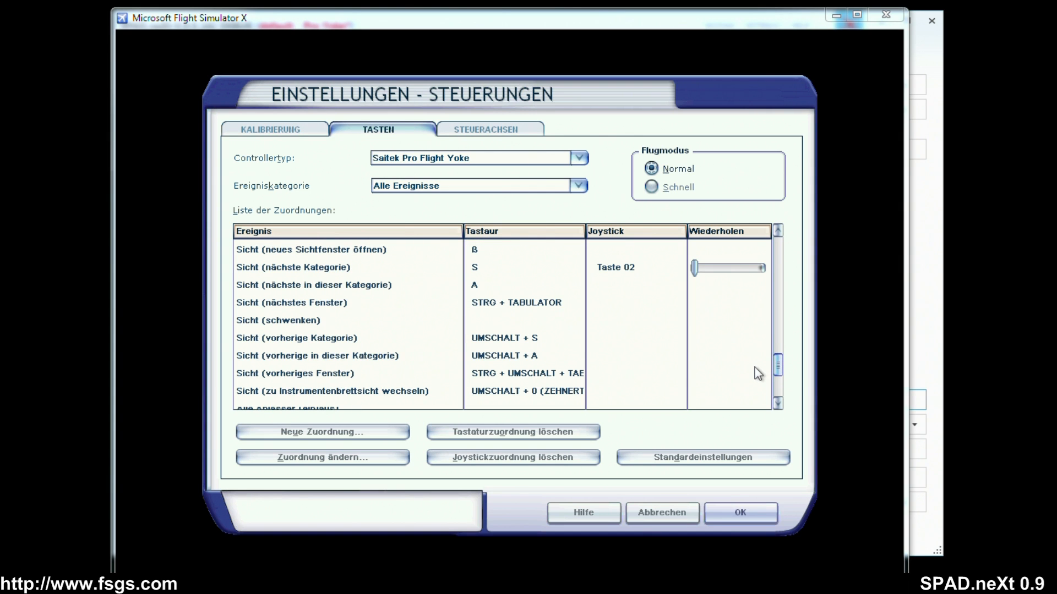
left_click(609, 269)
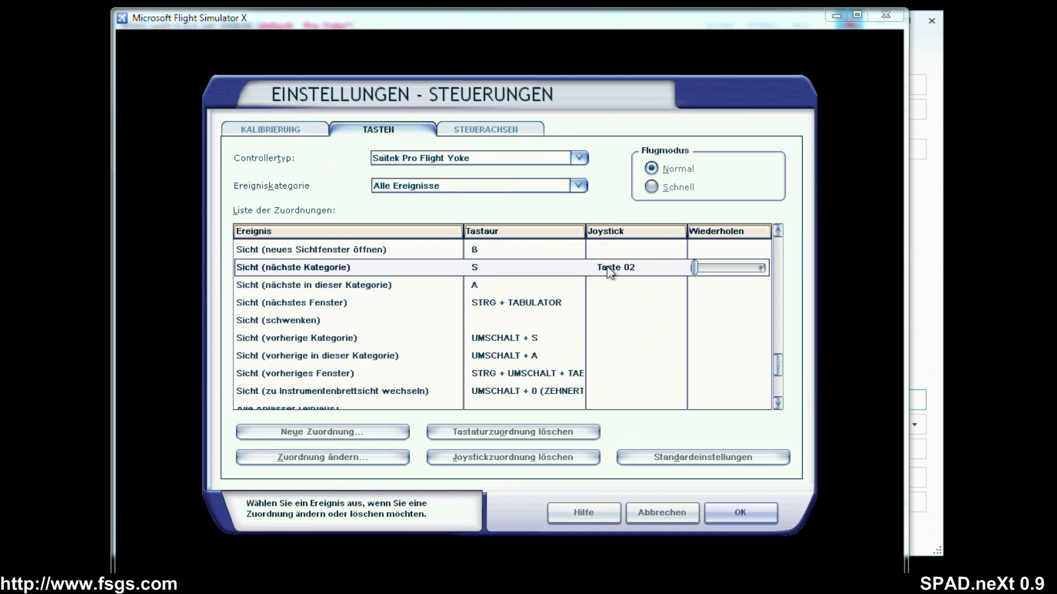
left_click(536, 458)
left_click(748, 514)
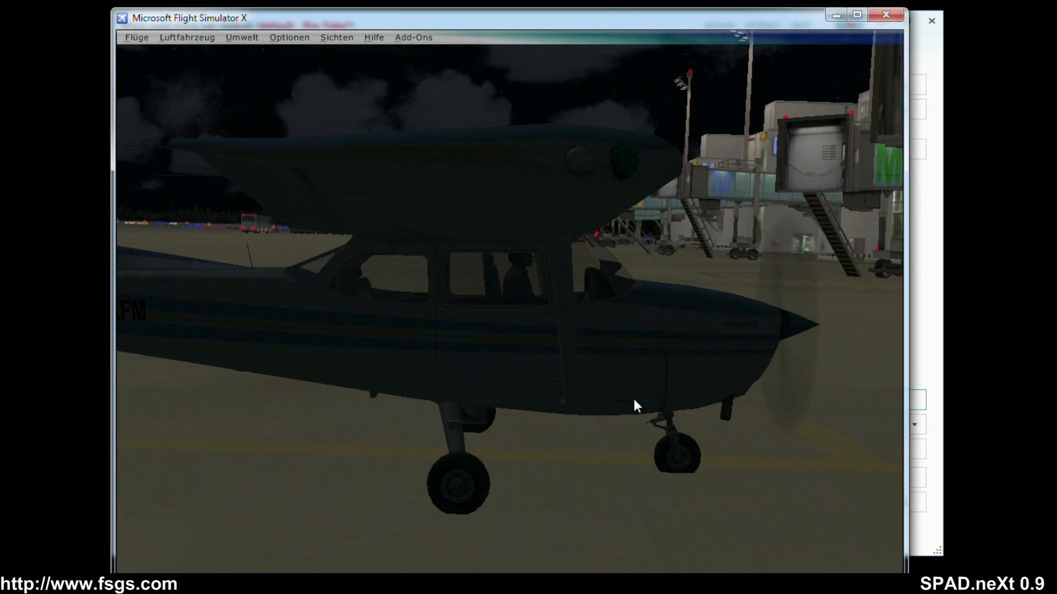
Cycle repeatedly through the simulator's view categories to test view switching, and move the simulator window out of the way.
key("s")
key("s")
key("s")
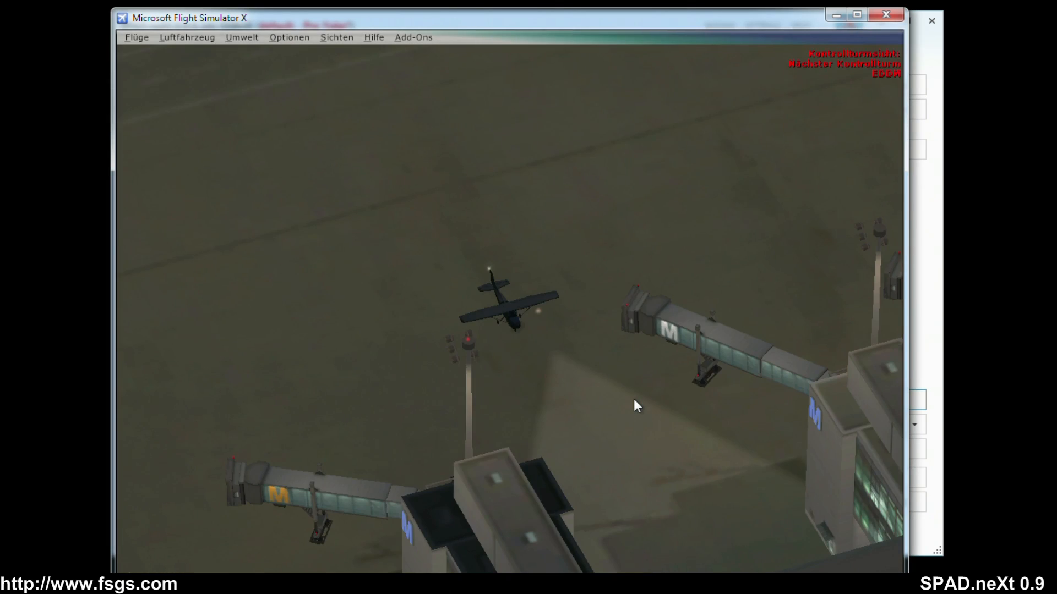
key("s")
key("s")
key("s")
key("s")
key("s")
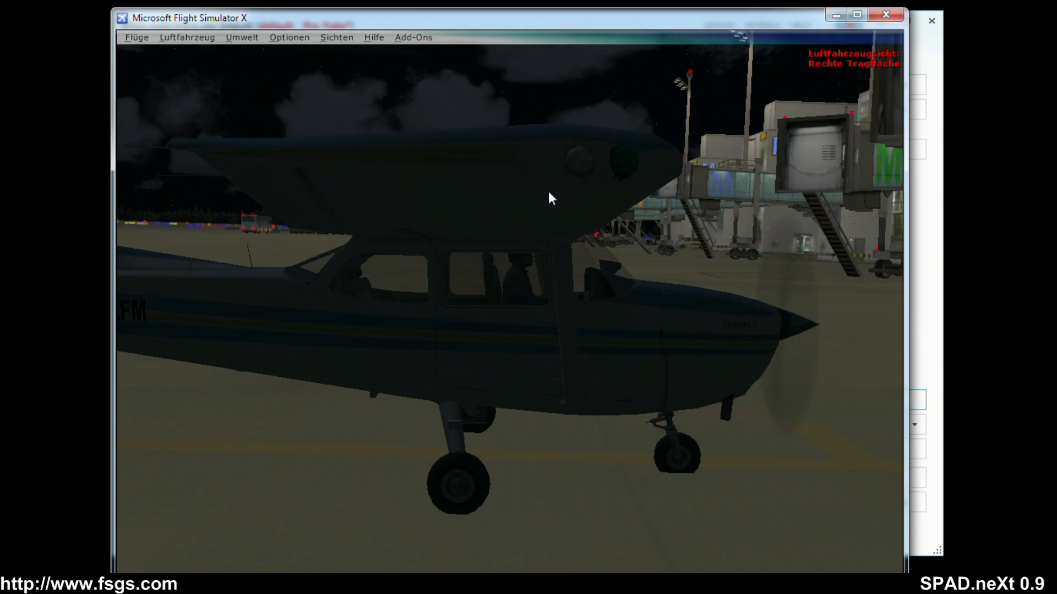
left_click_drag(550, 25, 0, 22)
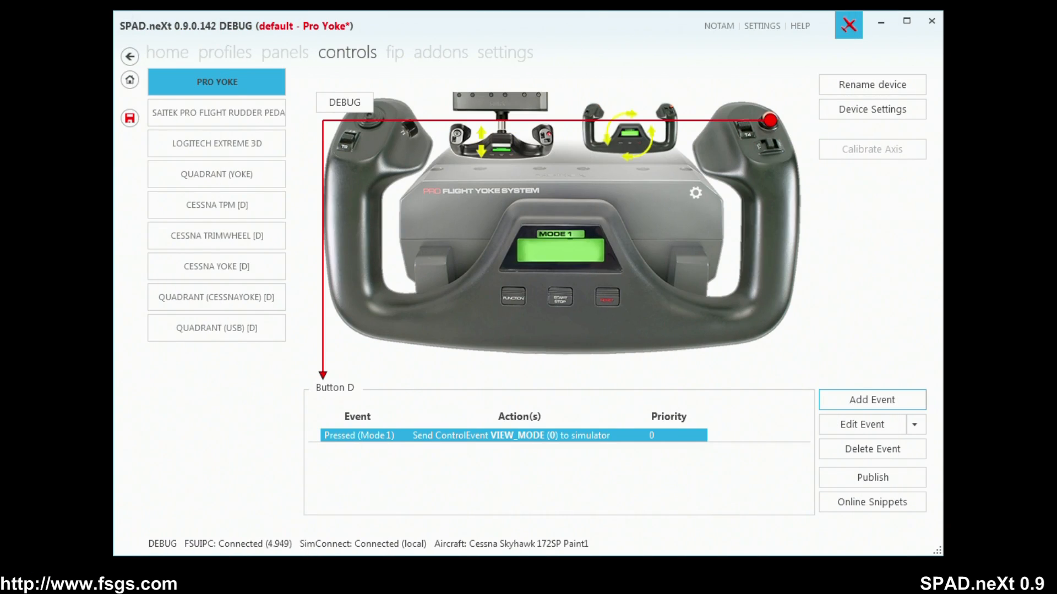
Create a Pressed (Mode 1) event for the yoke's Button C2 and start a Send Simulation-Event action for it.
left_click(775, 145)
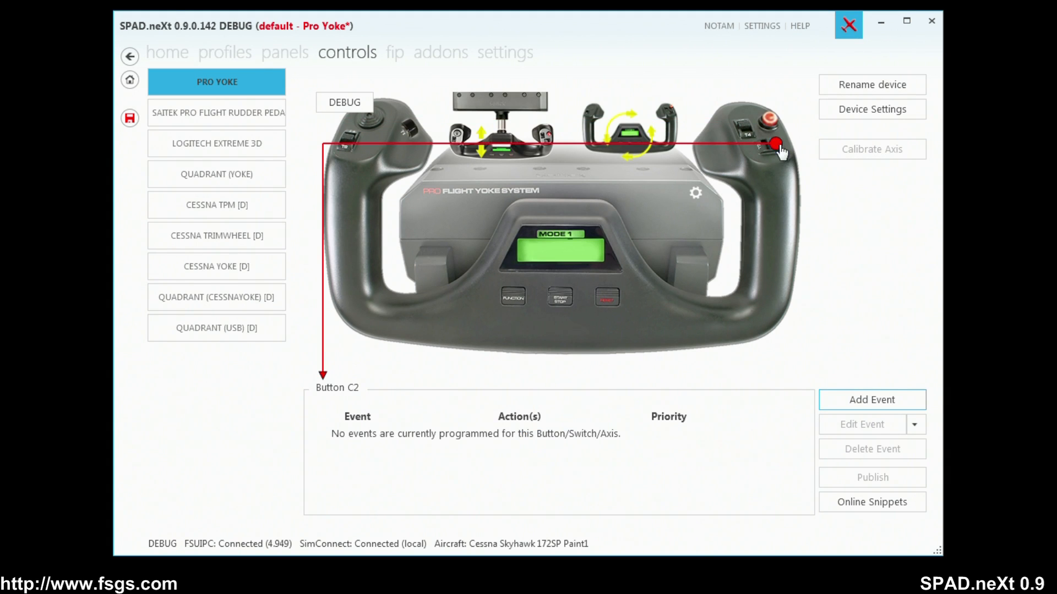
left_click(779, 144)
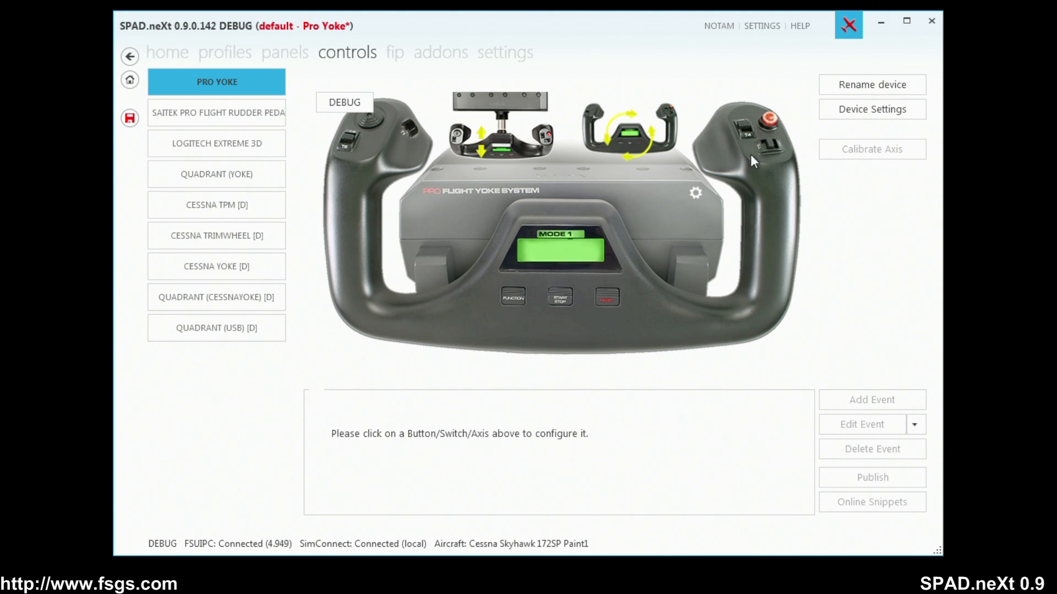
left_click(768, 148)
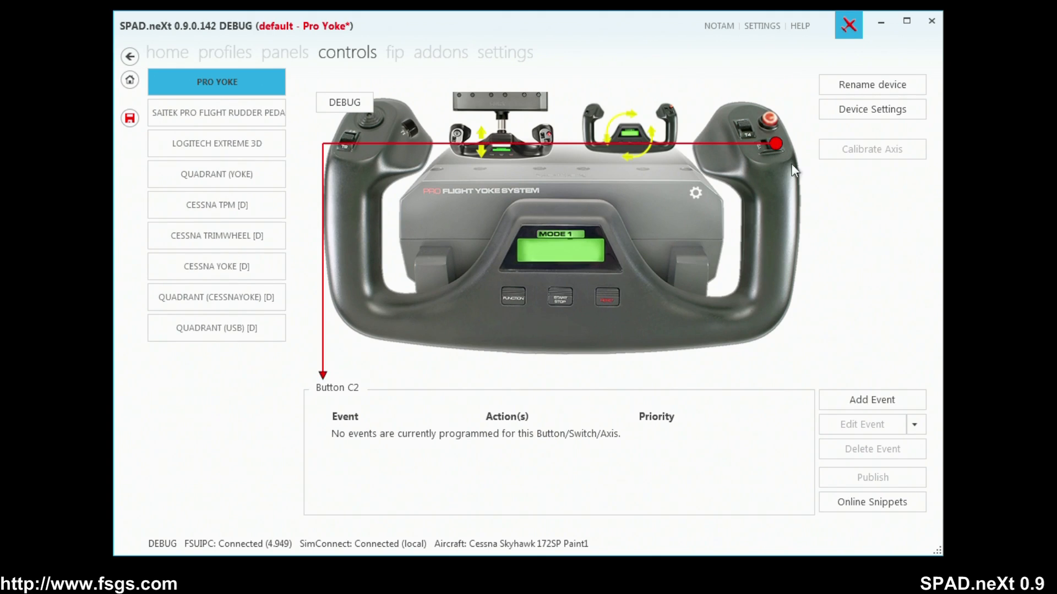
left_click(874, 404)
left_click(883, 422)
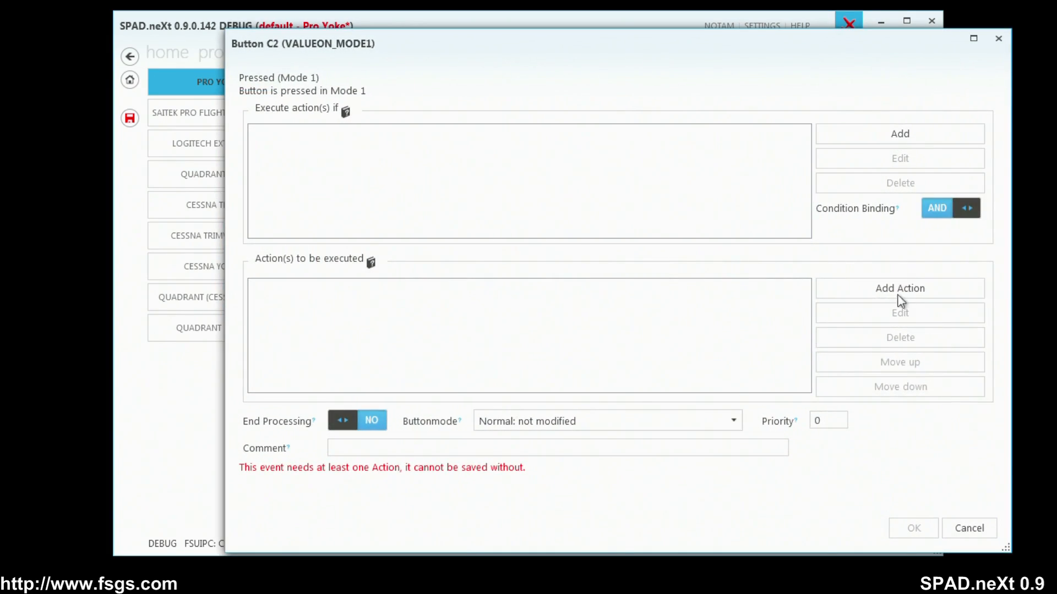
left_click(897, 294)
left_click(886, 407)
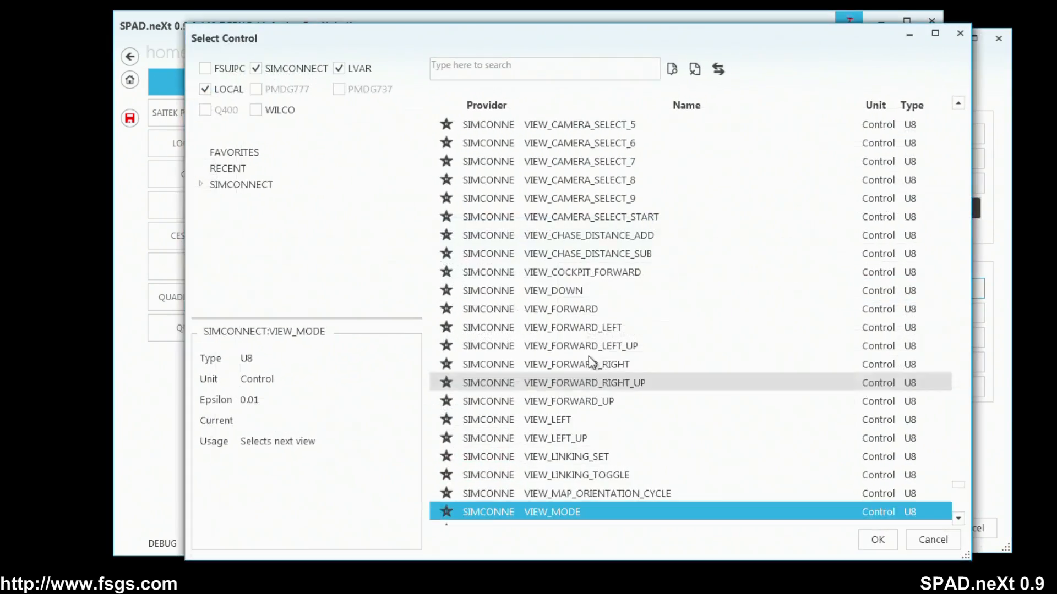
Find the GEAR_TOGGLE control event, add it as the action with parameter value 0, and save the Button C2 event.
left_click(528, 70)
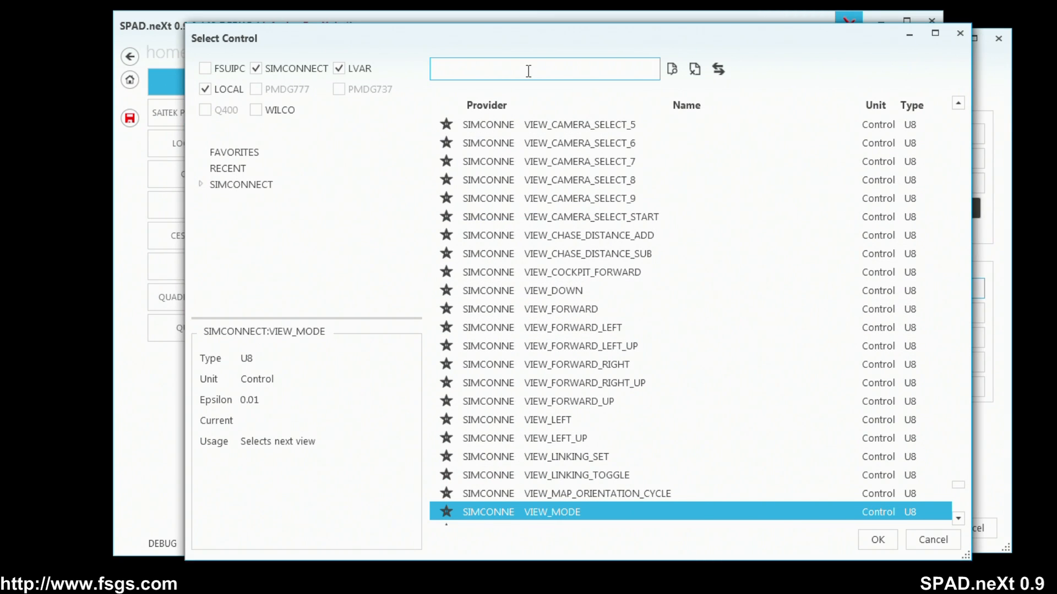
type("gear")
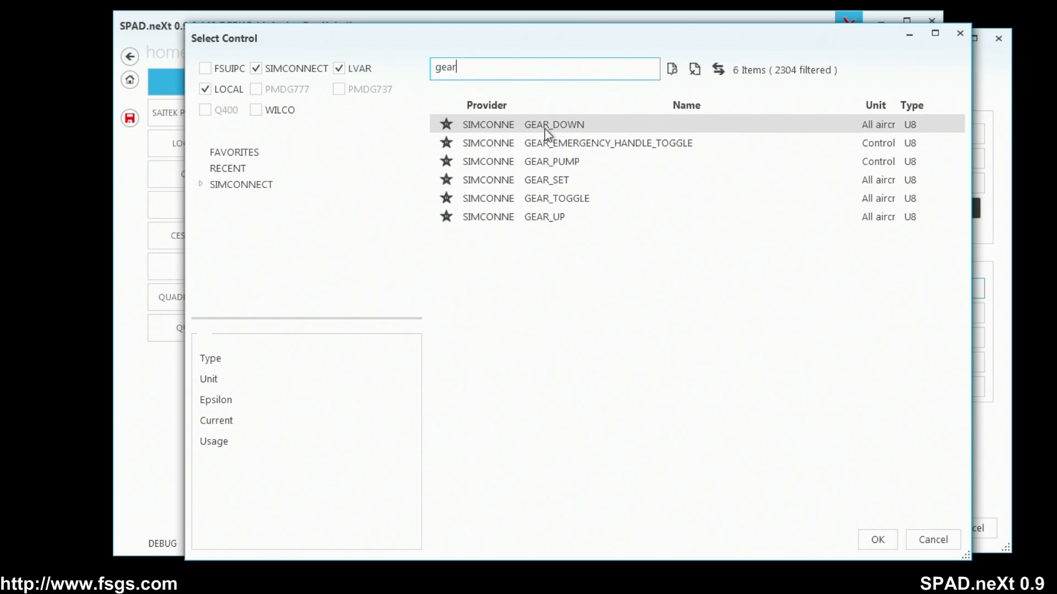
left_click(548, 192)
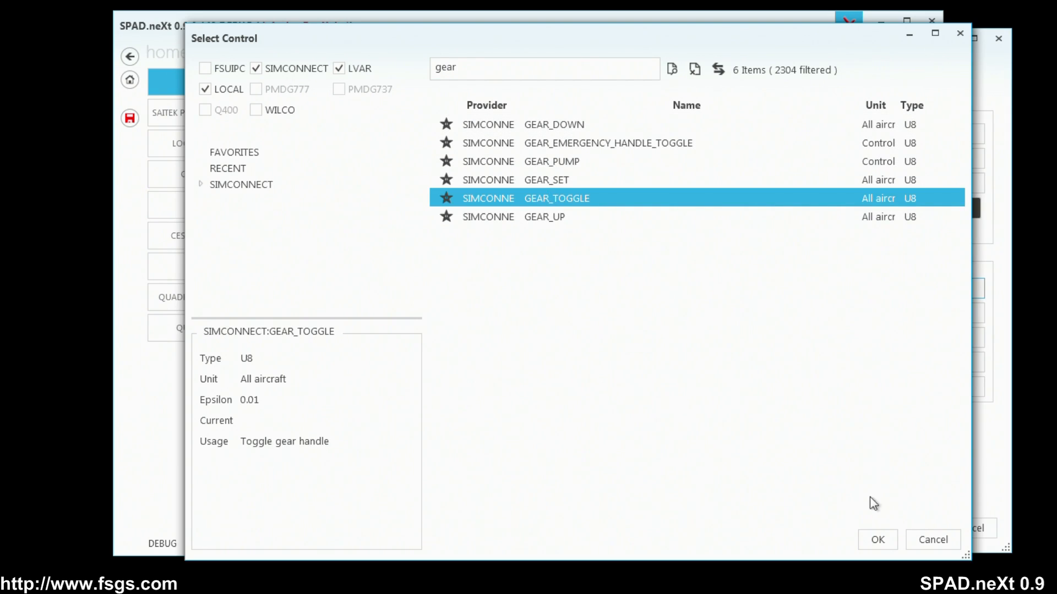
left_click(880, 536)
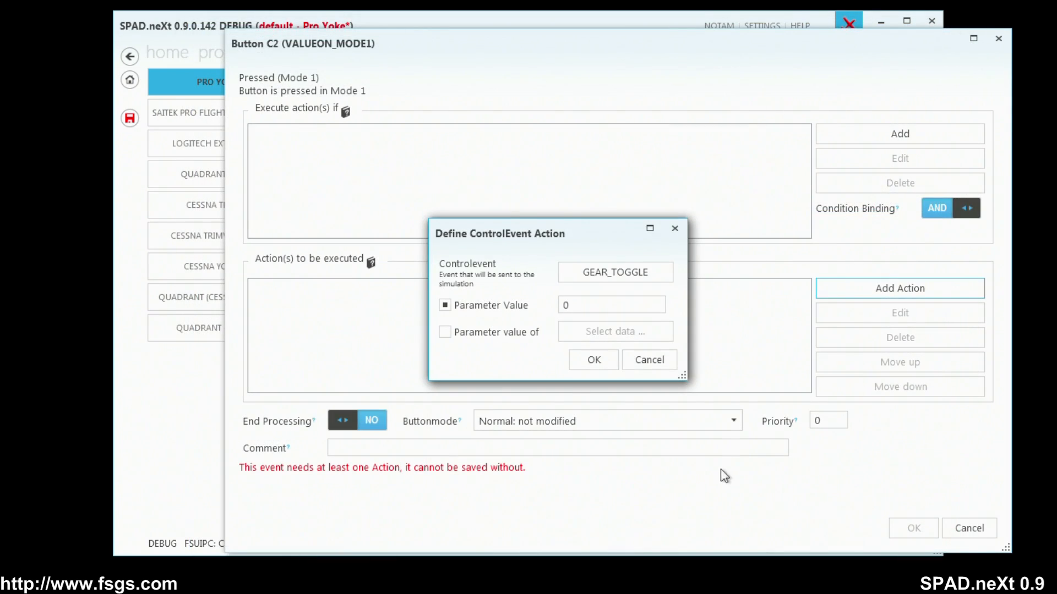
left_click(603, 362)
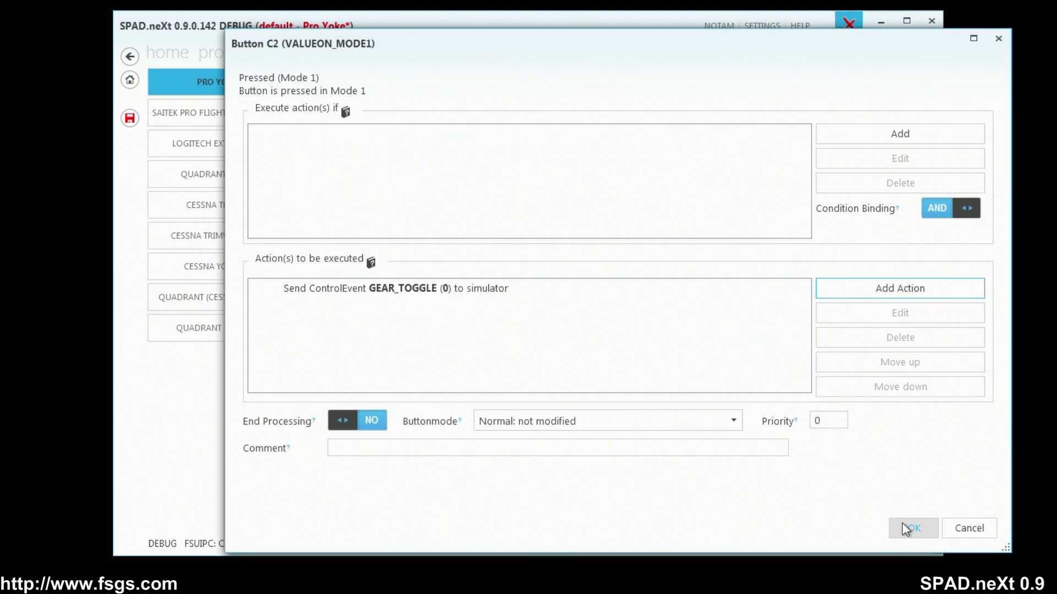
left_click(920, 530)
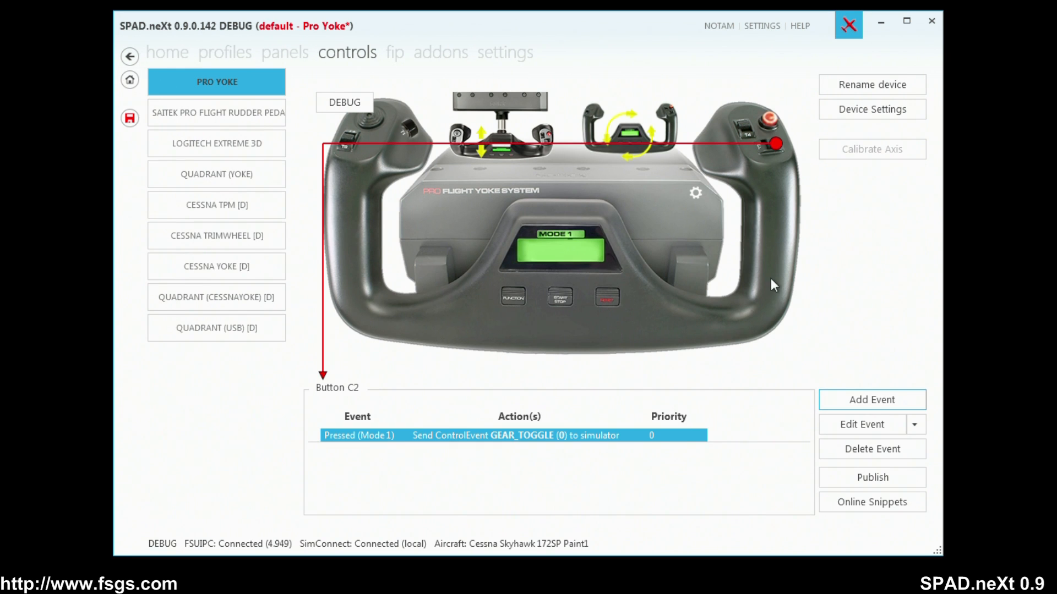
Create a Pressed (Mode 1) event for the yoke's Button C1 and start a Send Simulation-Event action for it.
left_click(763, 153)
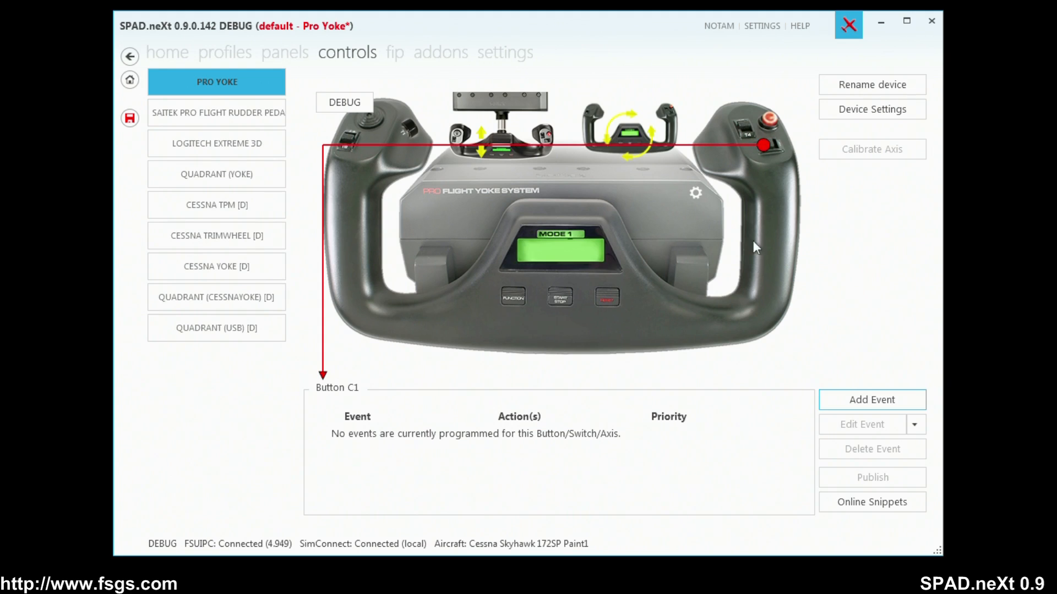
left_click(858, 400)
left_click(888, 422)
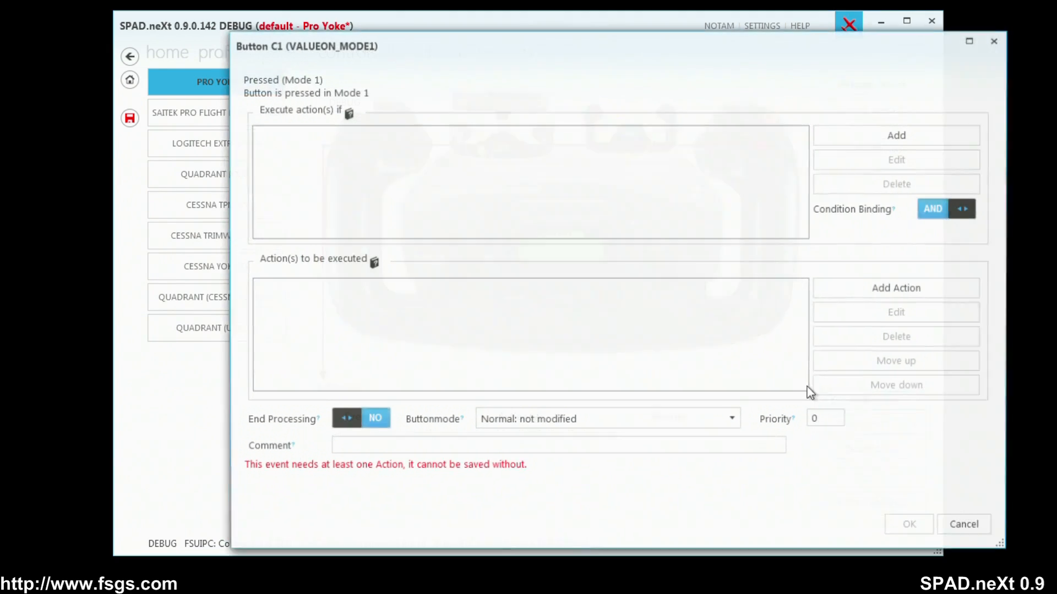
left_click(900, 288)
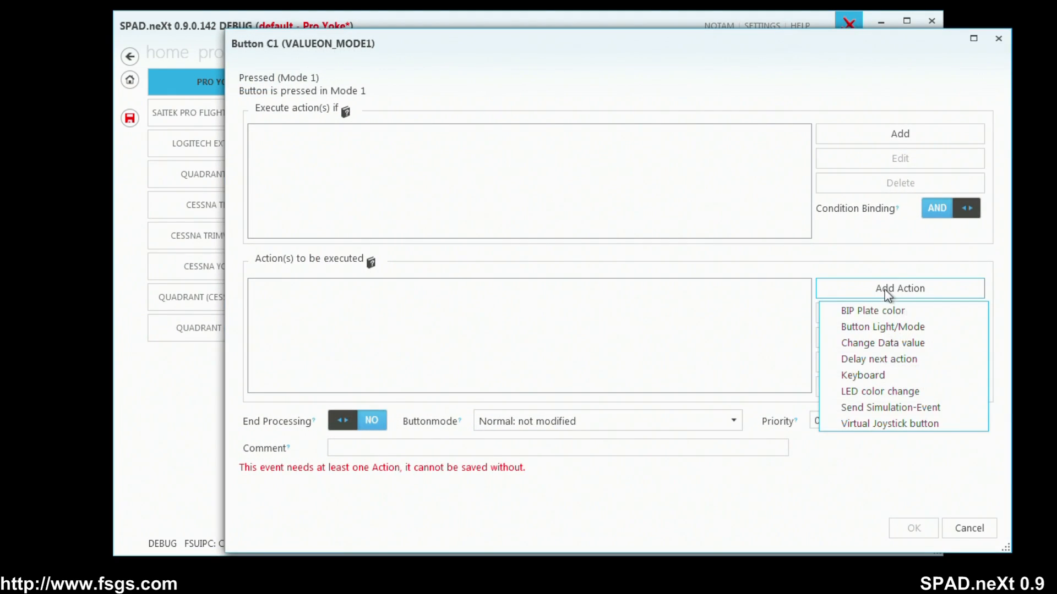
left_click(885, 408)
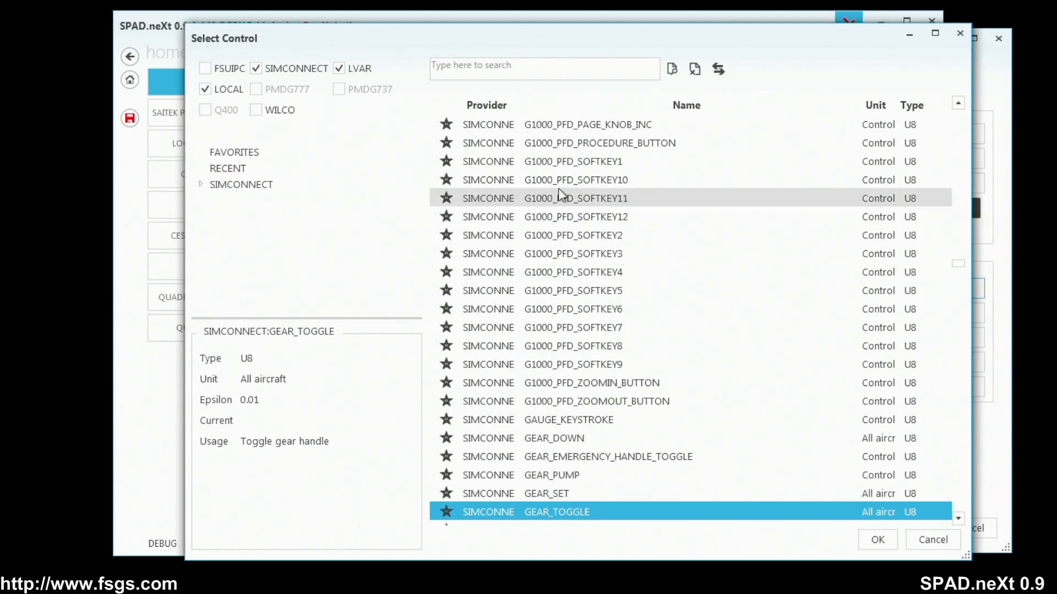
Search for "release", add RELEASE_DROPPABLE_OBJECTS as the action with parameter value 0, and save the Button C1 event.
left_click(504, 71)
type("reals")
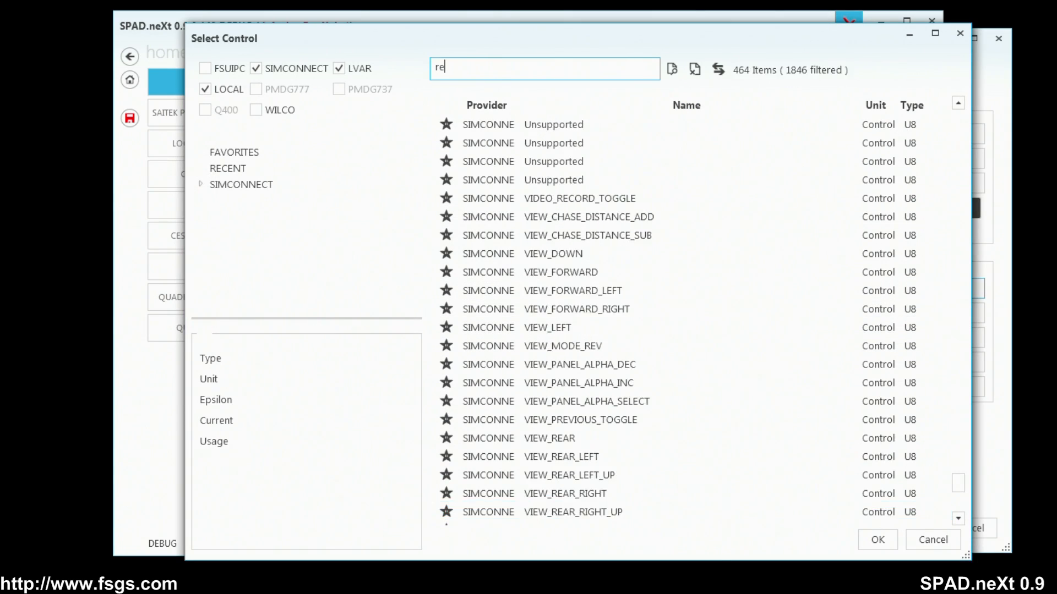
key("BackSpace")
key("BackSpace")
key("BackSpace")
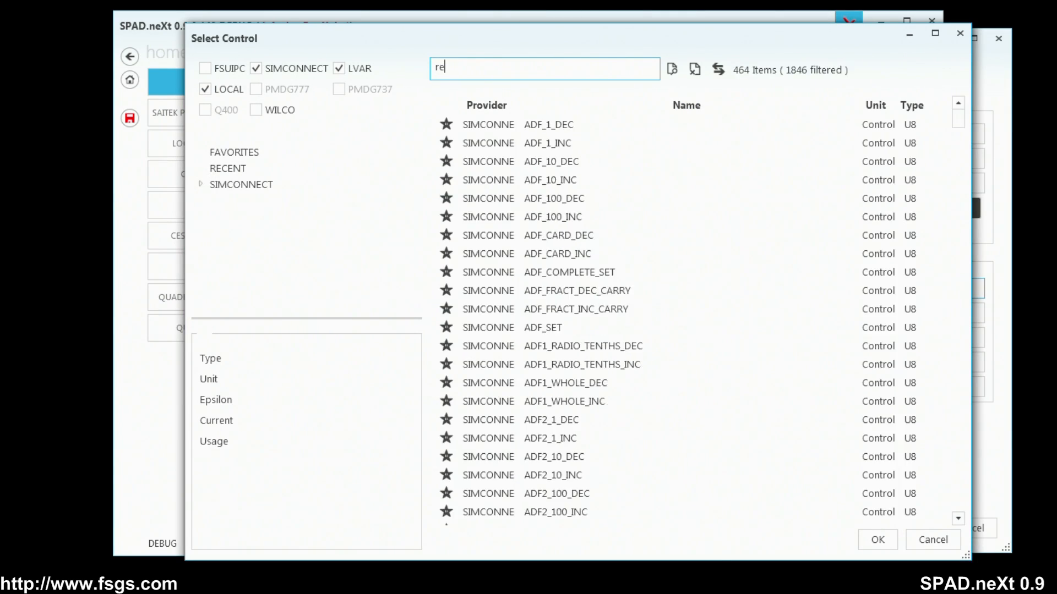
type("öe")
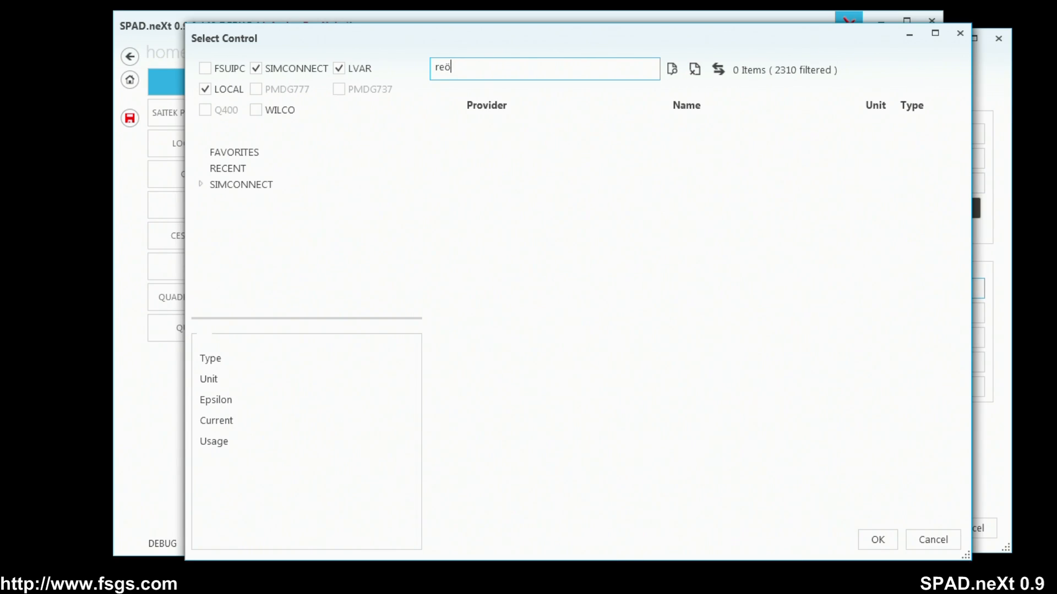
key("BackSpace")
type("lease")
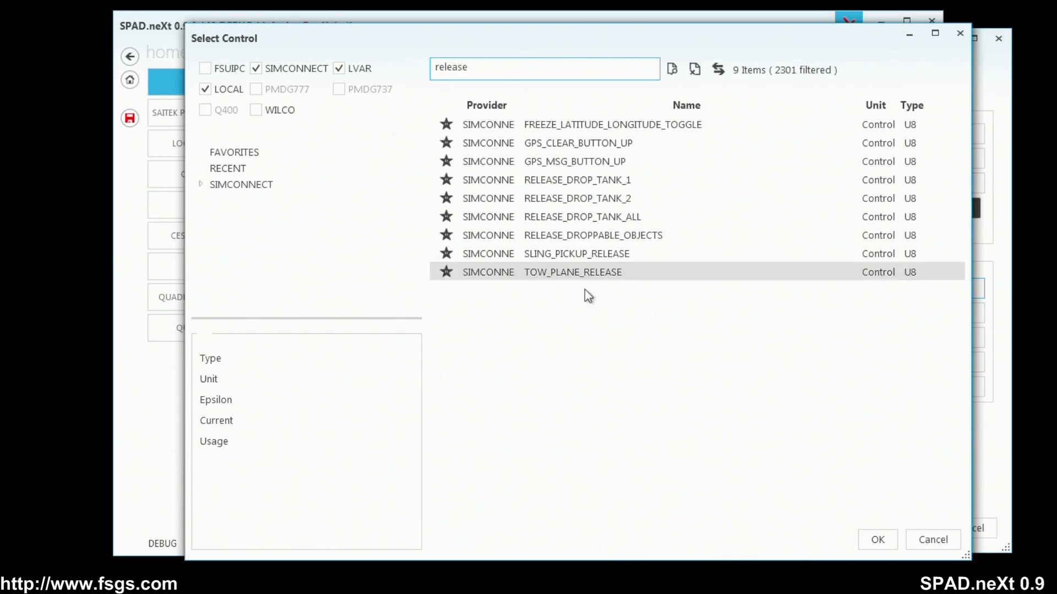
left_click(588, 236)
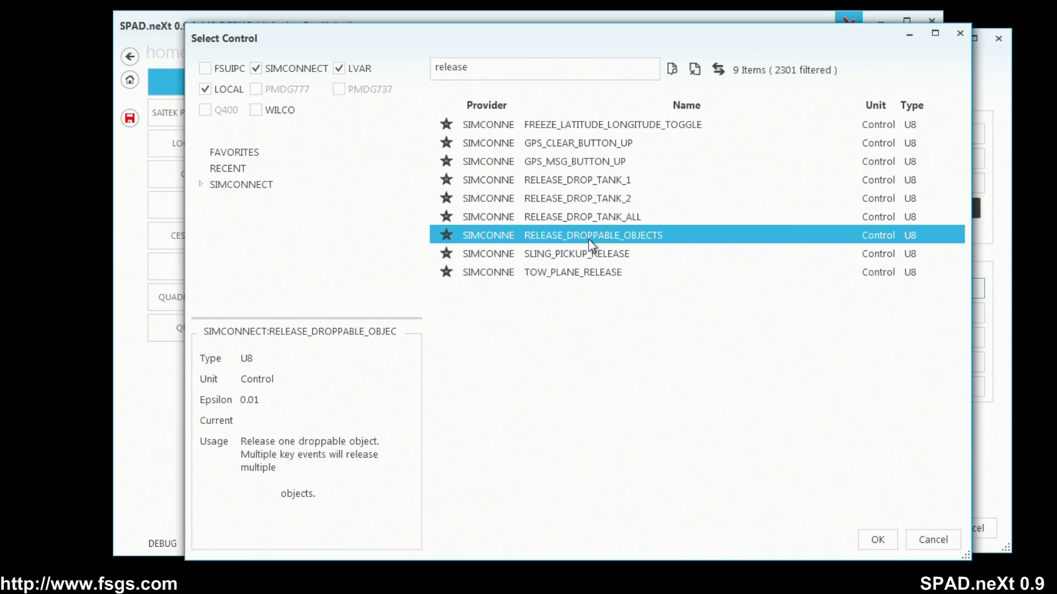
left_click(886, 538)
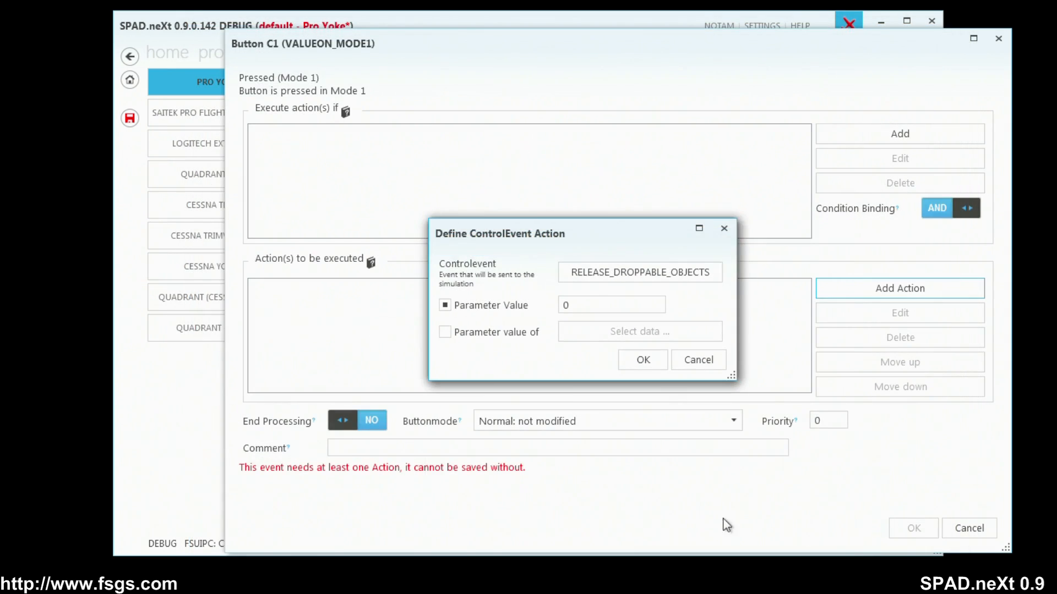
left_click(653, 361)
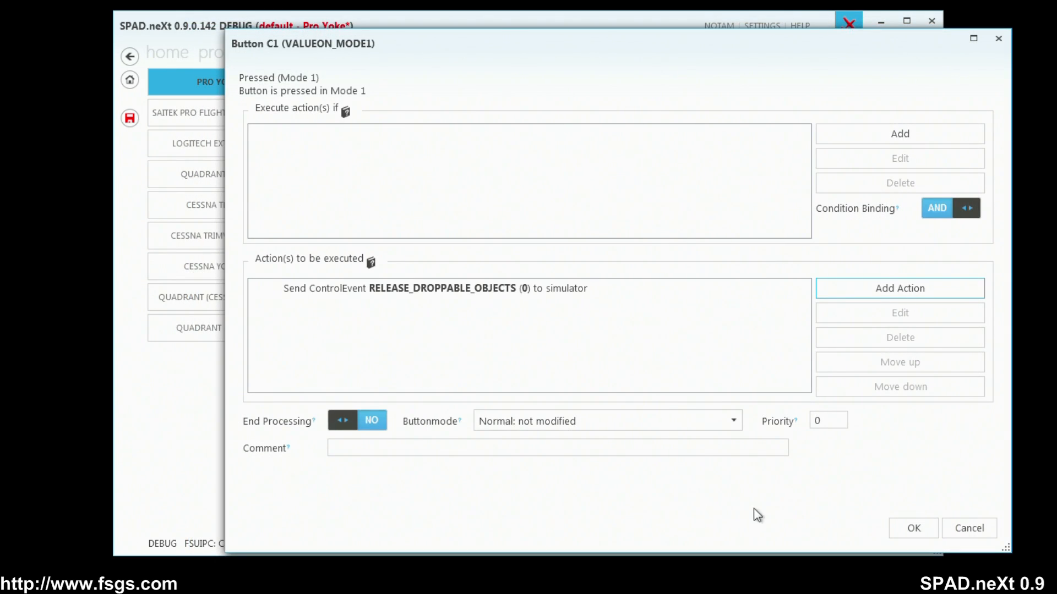
left_click(915, 530)
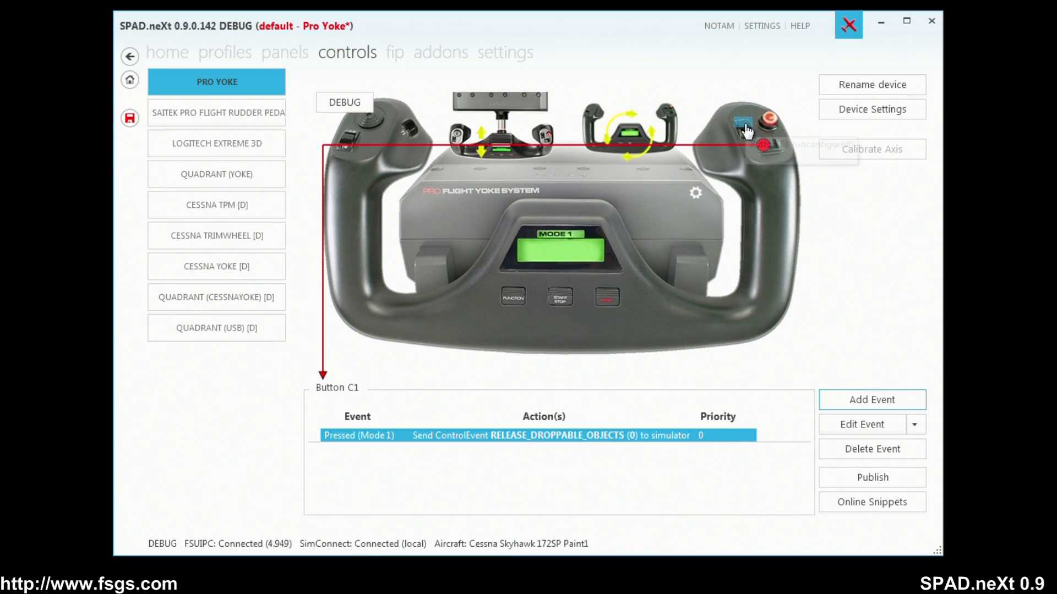
Create a Pressed (Mode 1) event for the yoke's Button B1 and start a Send Simulation-Event action for it.
left_click(744, 124)
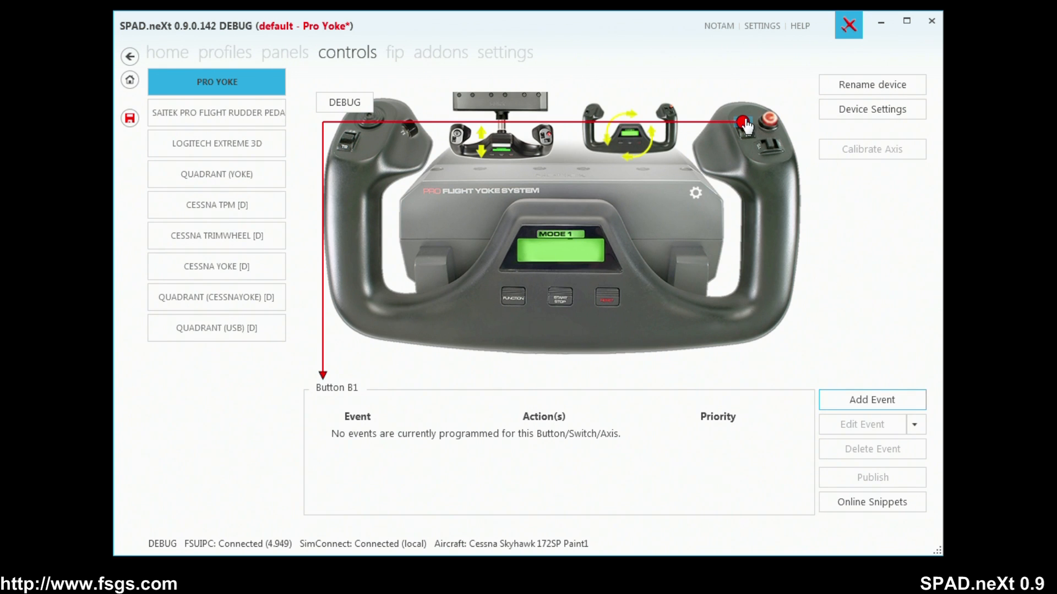
left_click(870, 397)
left_click(903, 423)
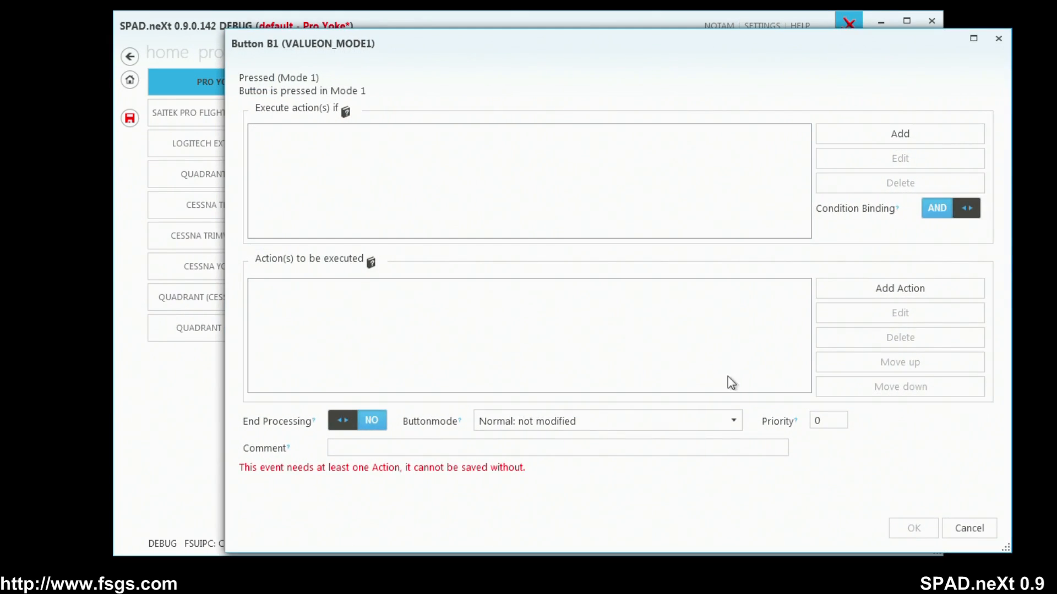
left_click(874, 297)
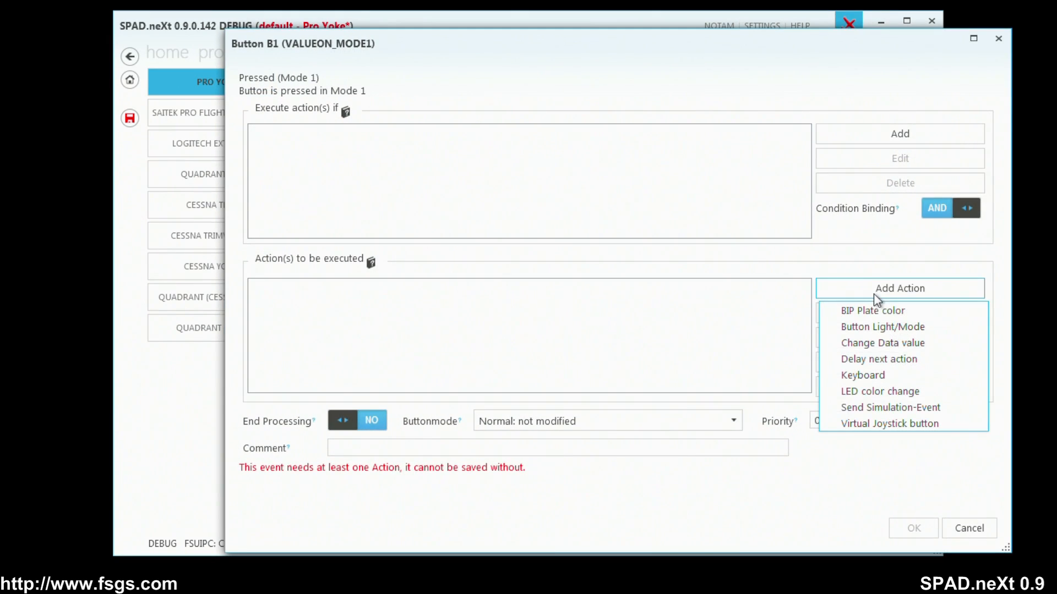
left_click(861, 407)
Search for "flaps", add FLAPS_INCR as the action with parameter value 0, and save the Button B1 event.
left_click(505, 67)
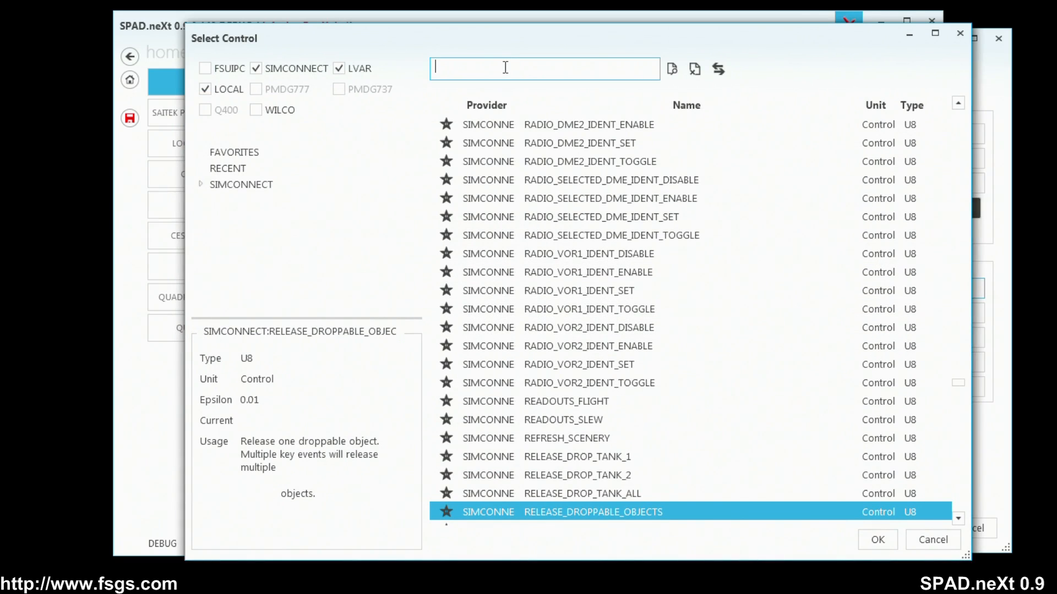
type("flaps")
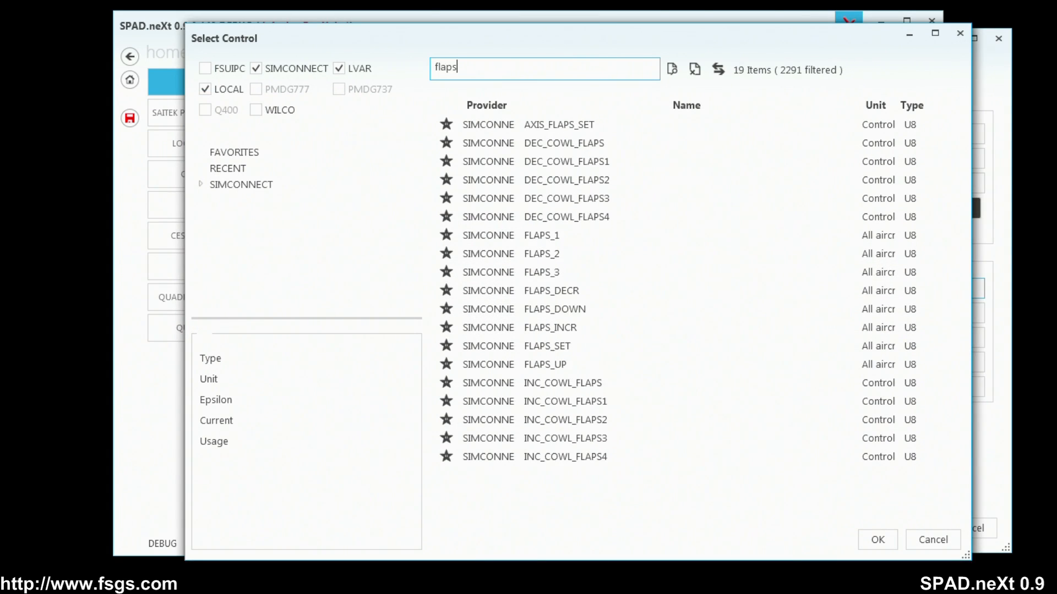
left_click(597, 329)
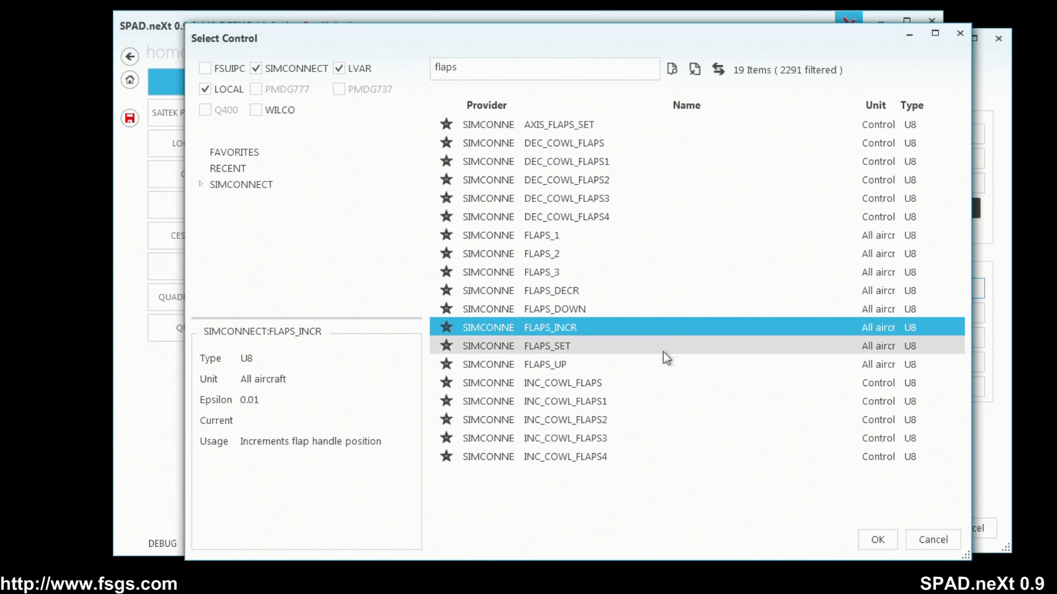
left_click(881, 539)
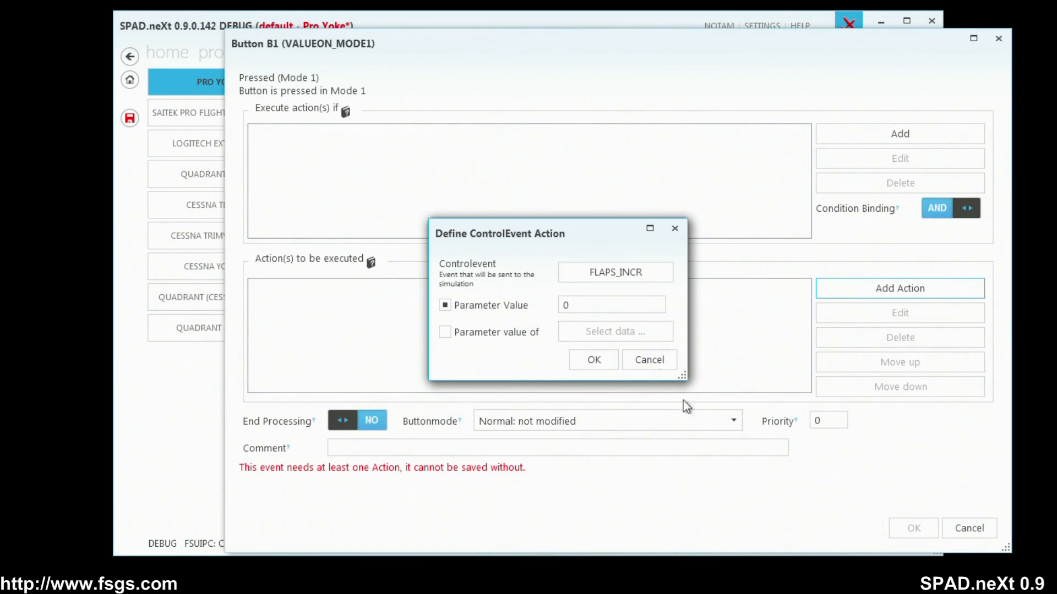
left_click(594, 360)
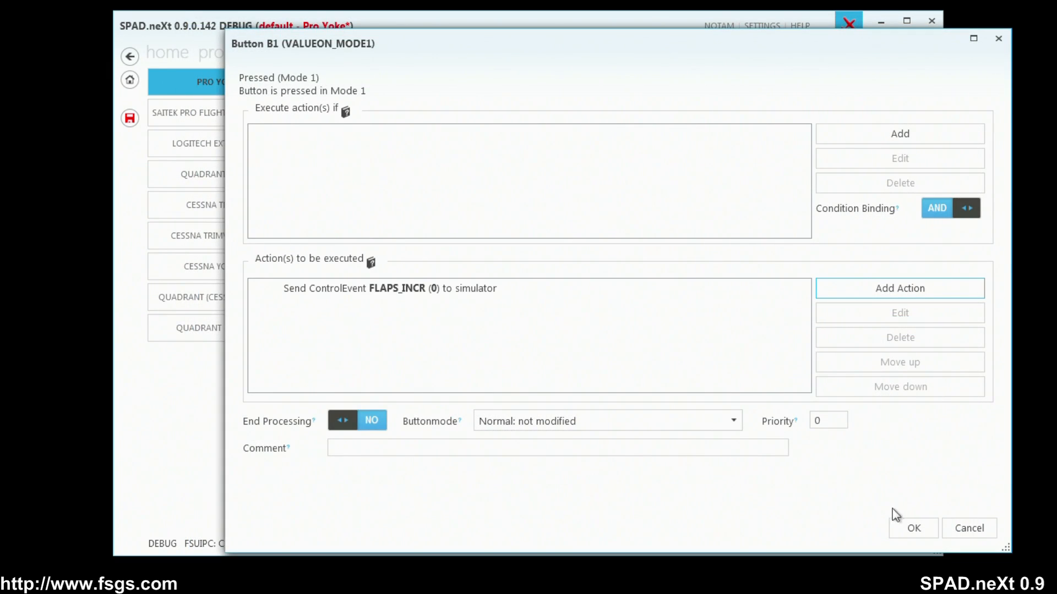
left_click(913, 527)
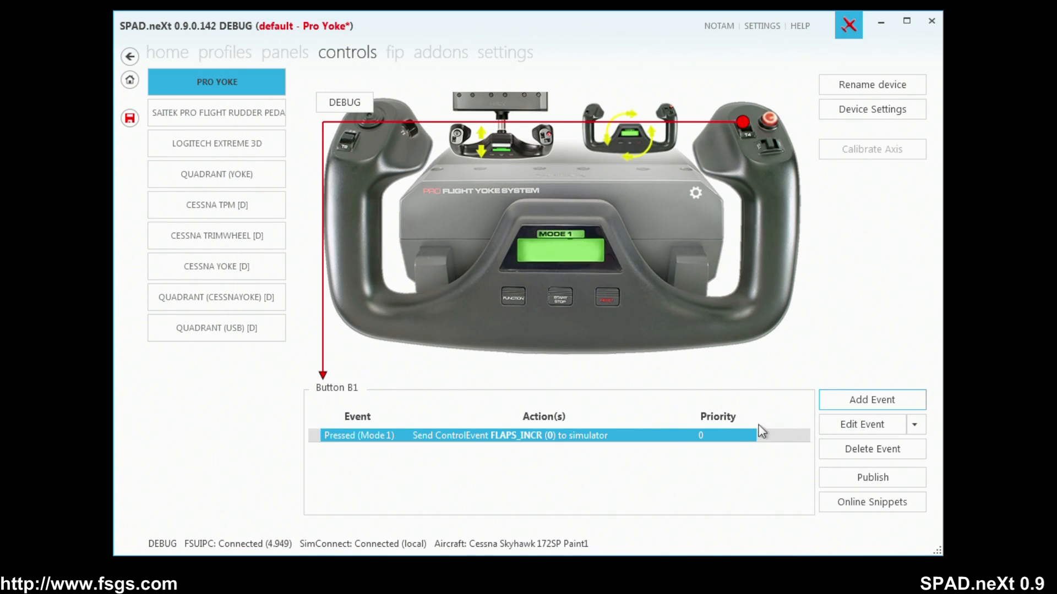
Create a Pressed (Mode 1) event for the yoke's Button B2 and start a Send Simulation-Event action for it.
left_click(750, 137)
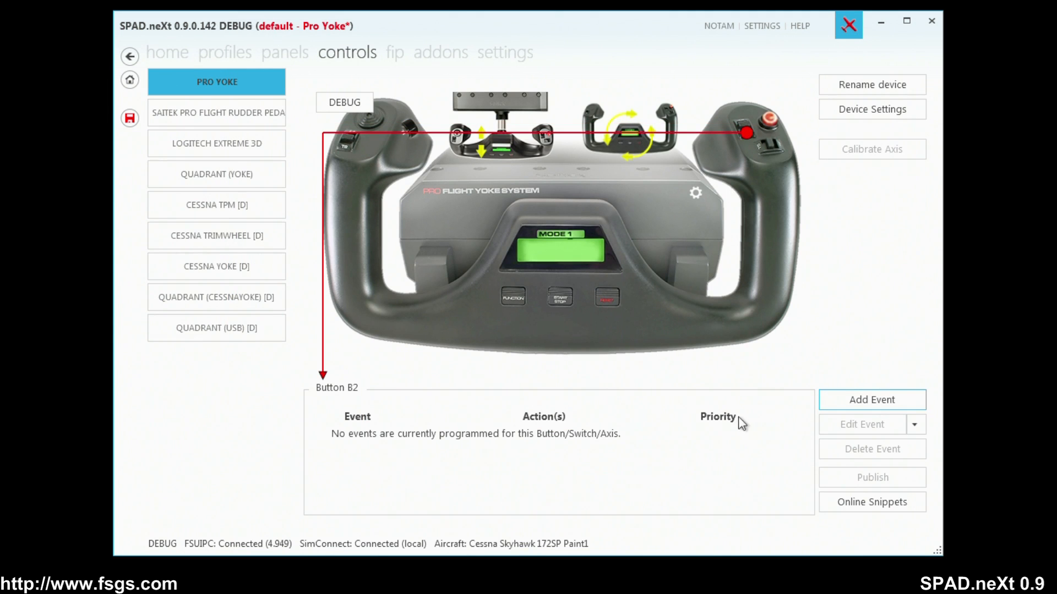
left_click(852, 401)
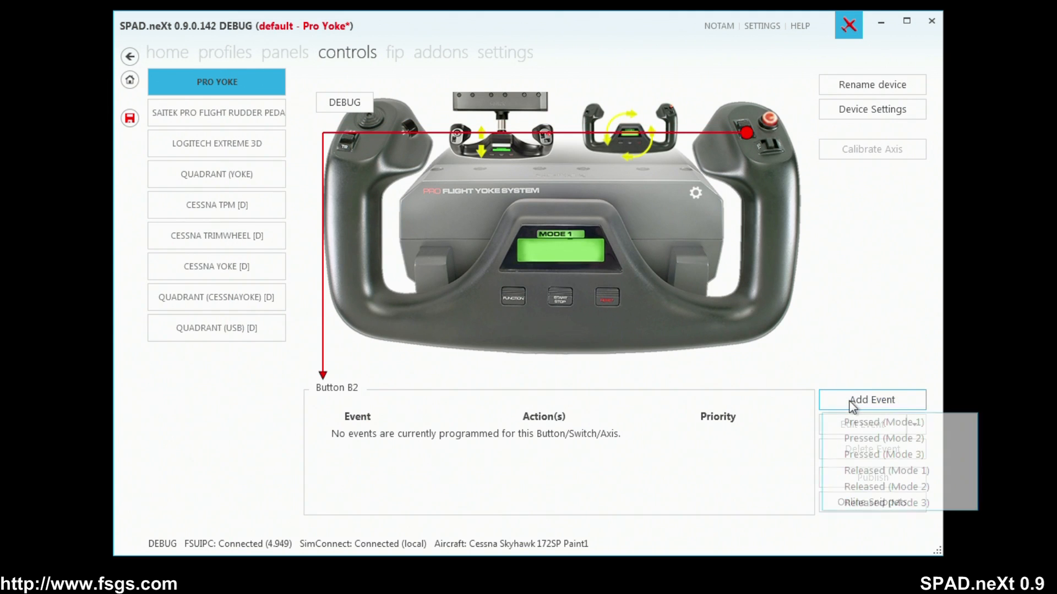
left_click(897, 422)
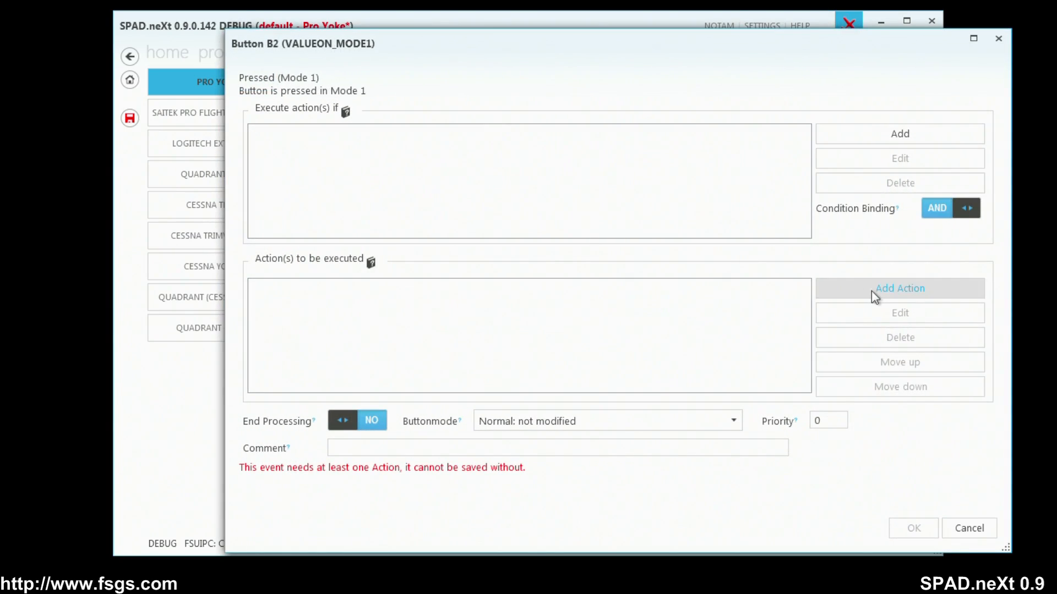
left_click(871, 290)
left_click(870, 406)
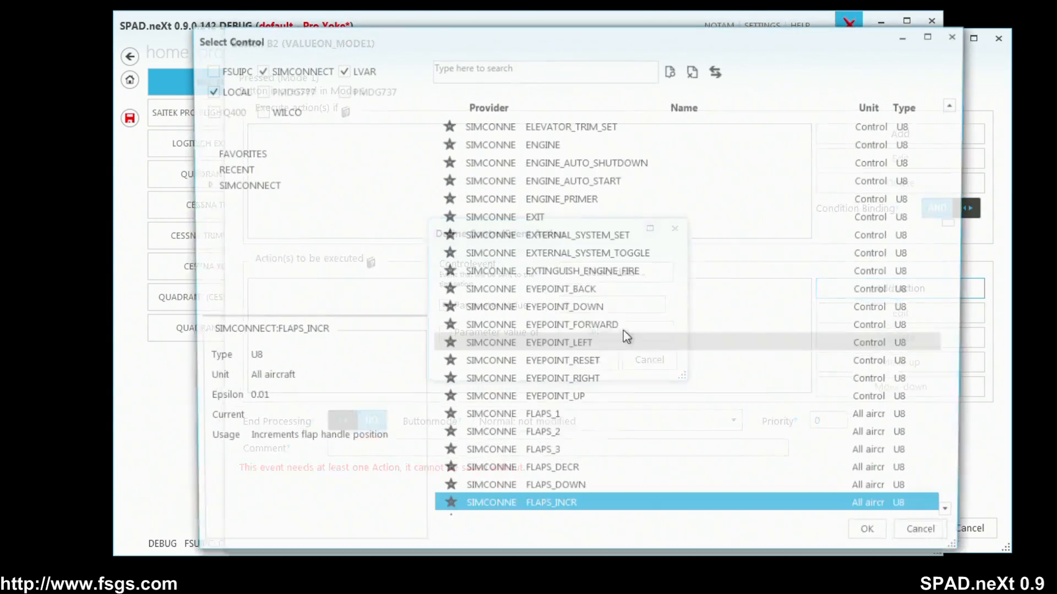
Choose FLAPS_DECR as the simulation event for Button B2's action, with parameter value 0.
scroll(606, 496, "down", 1)
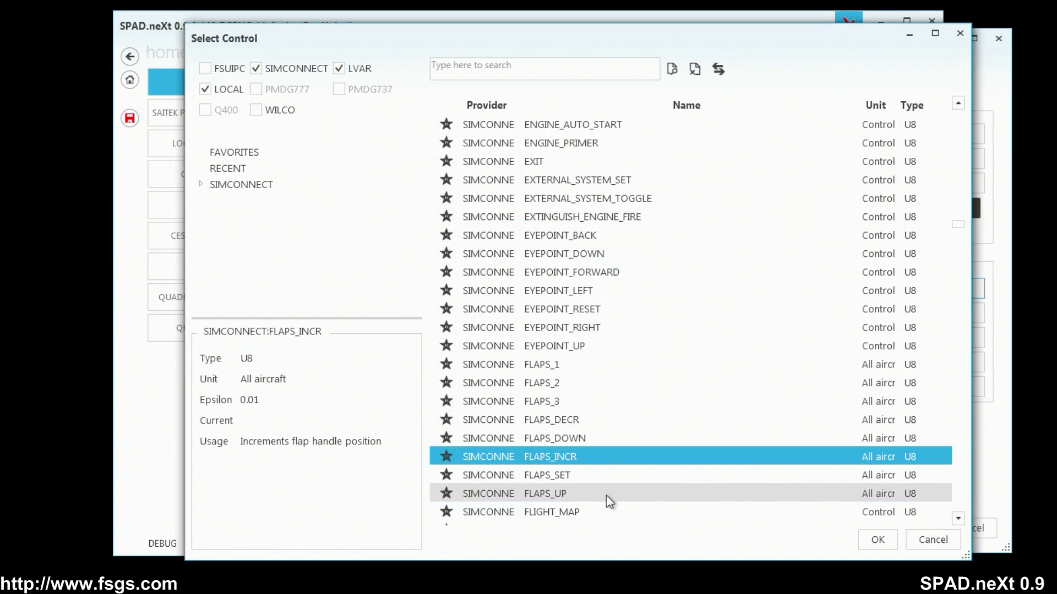
scroll(606, 496, "down", 1)
left_click(555, 364)
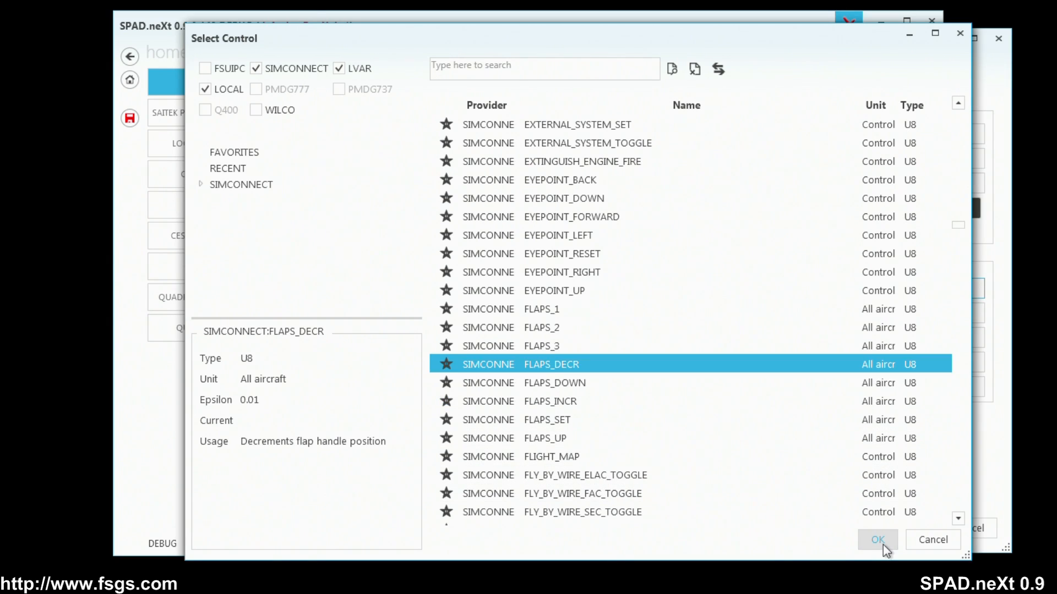
left_click(880, 540)
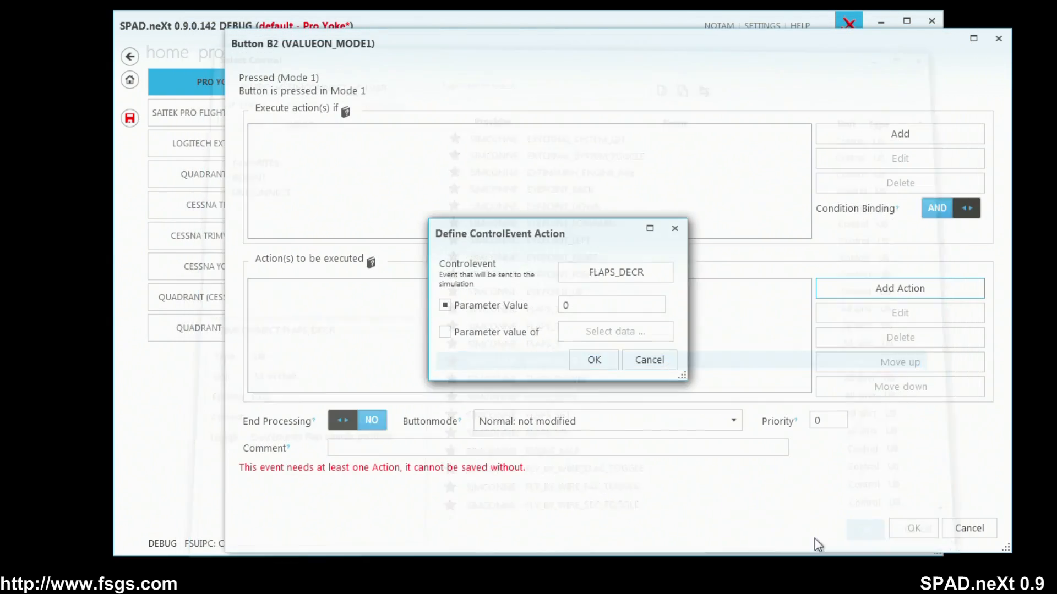
left_click(593, 365)
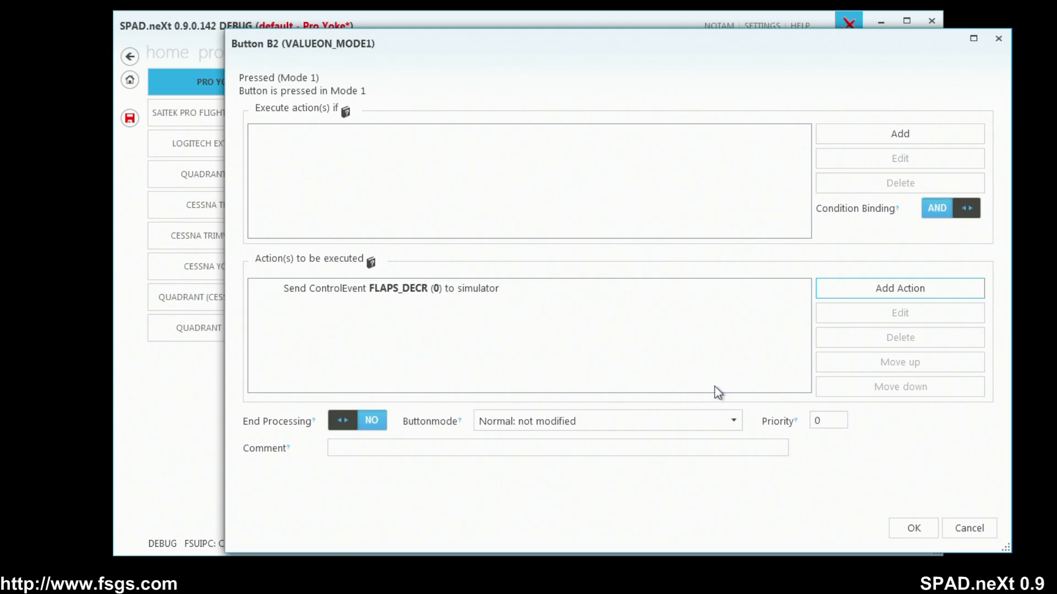
Search the simulation events for "handle", select FLAPS_INCR and list the events in its Flight Controls category.
left_click(897, 292)
left_click(925, 407)
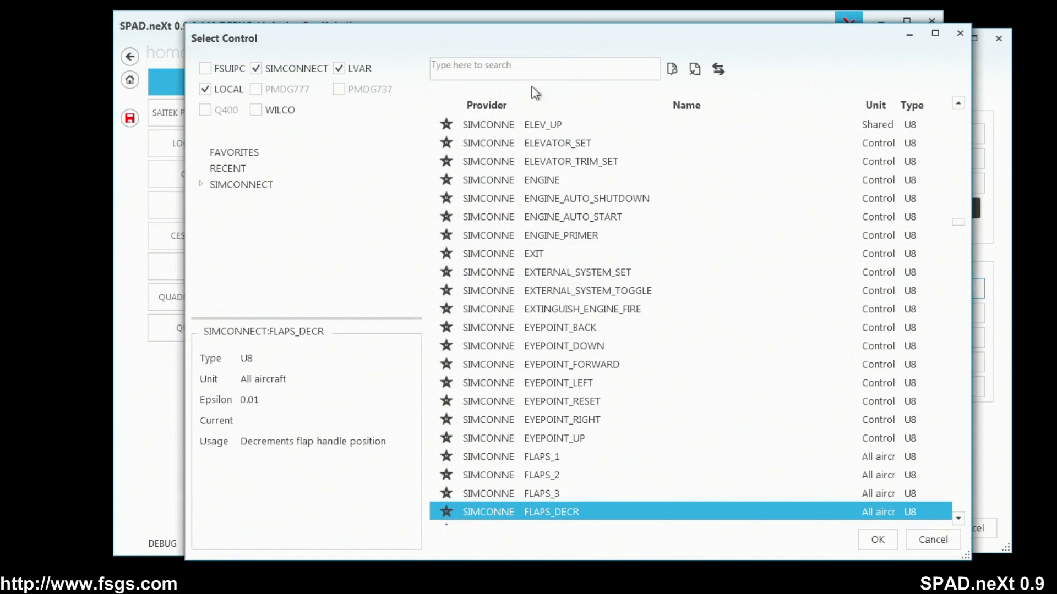
left_click(530, 66)
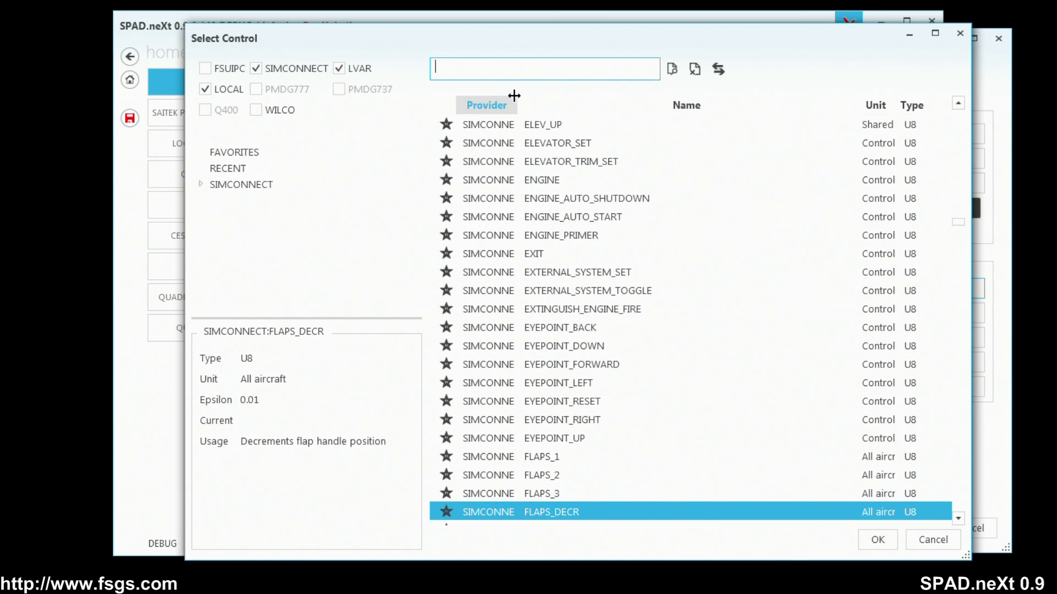
type("handle")
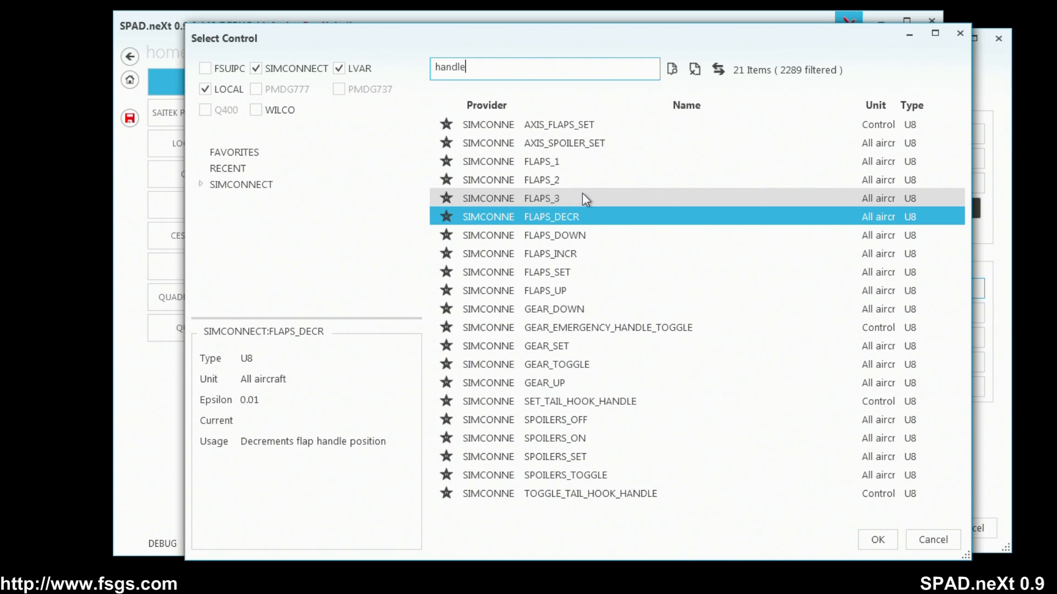
left_click(590, 256)
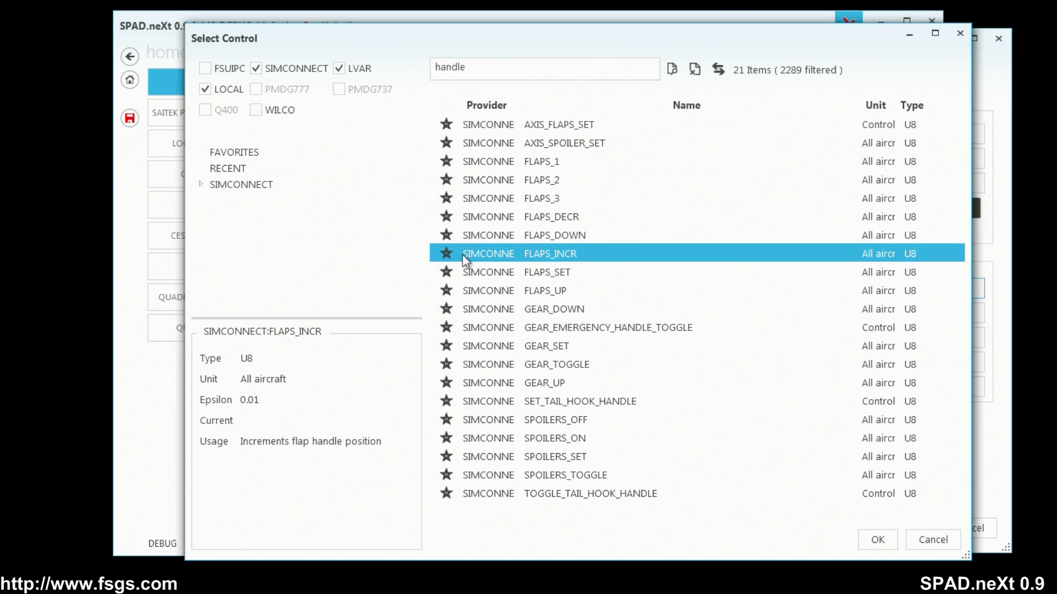
left_click(718, 68)
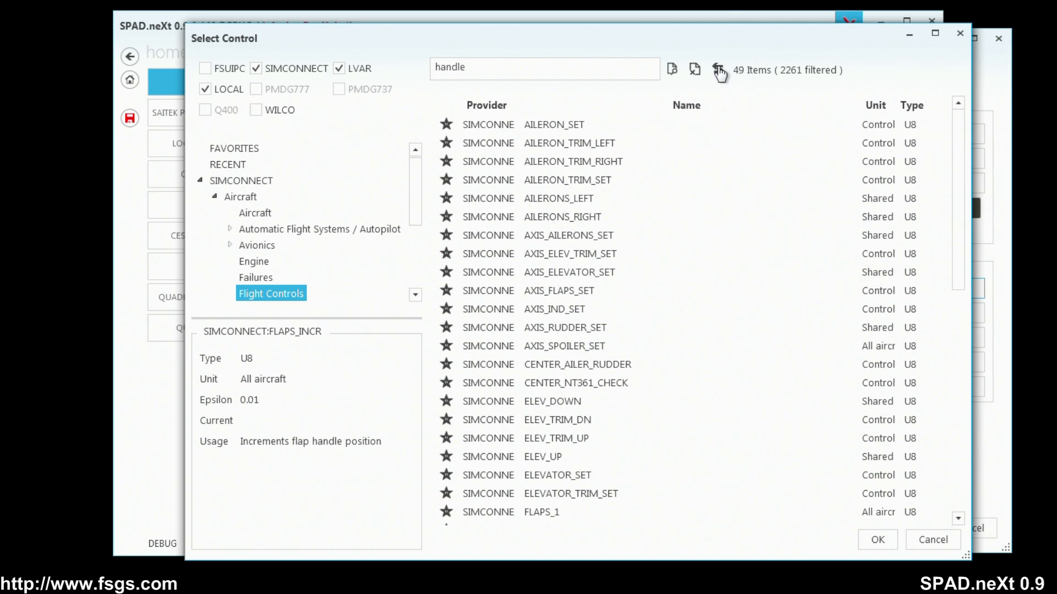
mouse_move(958, 176)
left_mouse_down()
mouse_move(967, 397)
mouse_move(972, 264)
mouse_move(958, 170)
left_mouse_up()
left_click(932, 540)
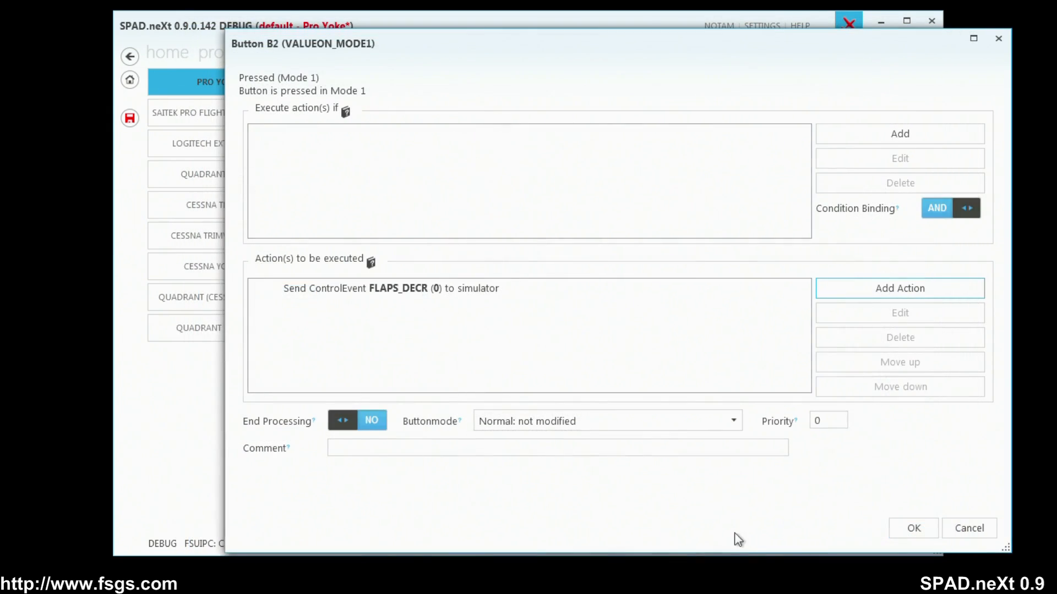
Save the Button B2 event with its FLAPS_DECR action.
left_click(912, 527)
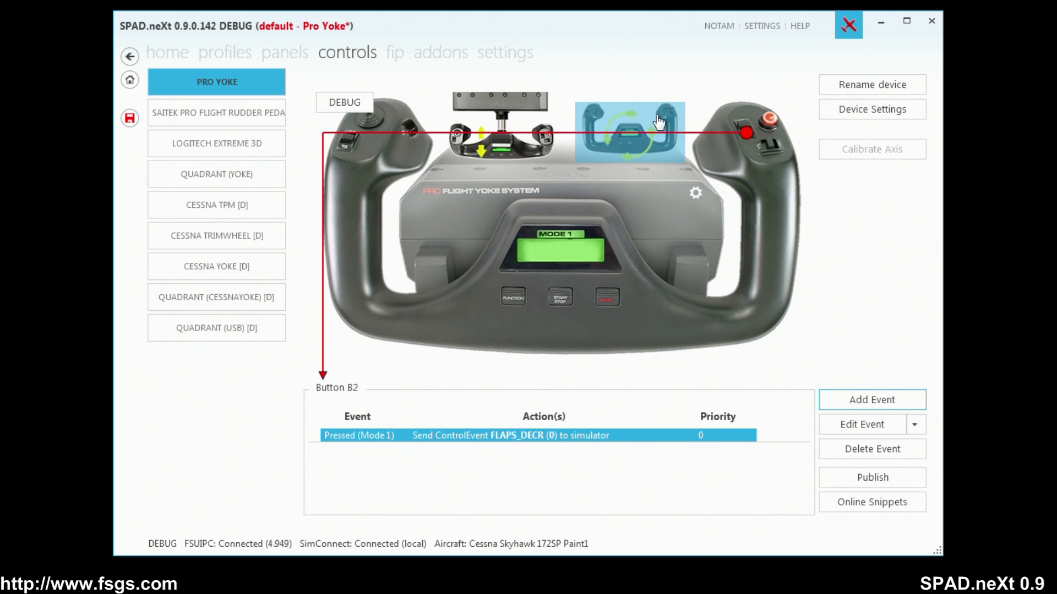
Add a Standard Axis event to the left lever of the Quadrant (Yoke) with the action Throttle without Reverser.
left_click(249, 179)
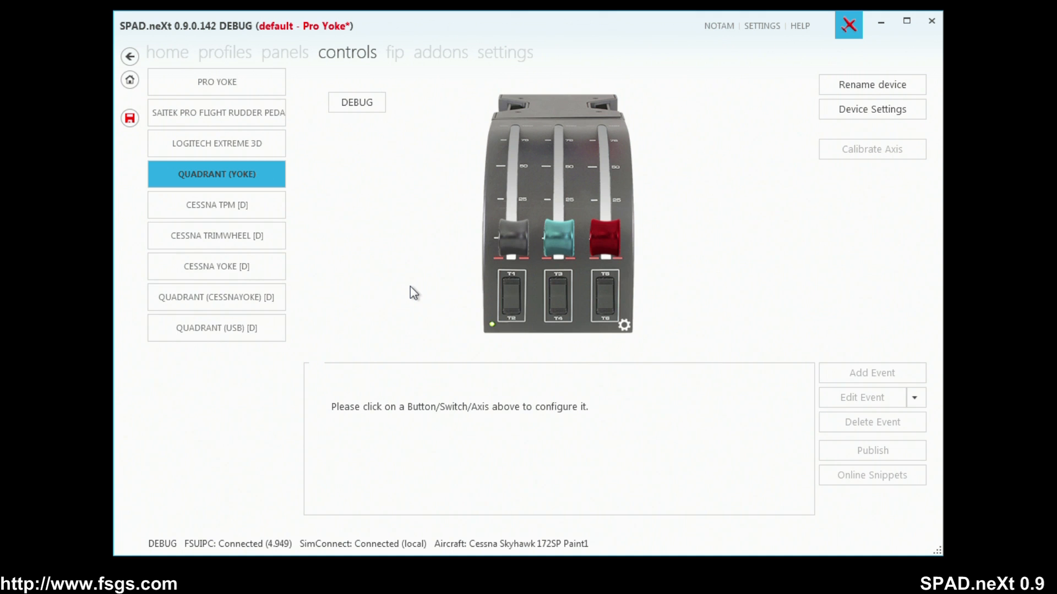
left_click(503, 225)
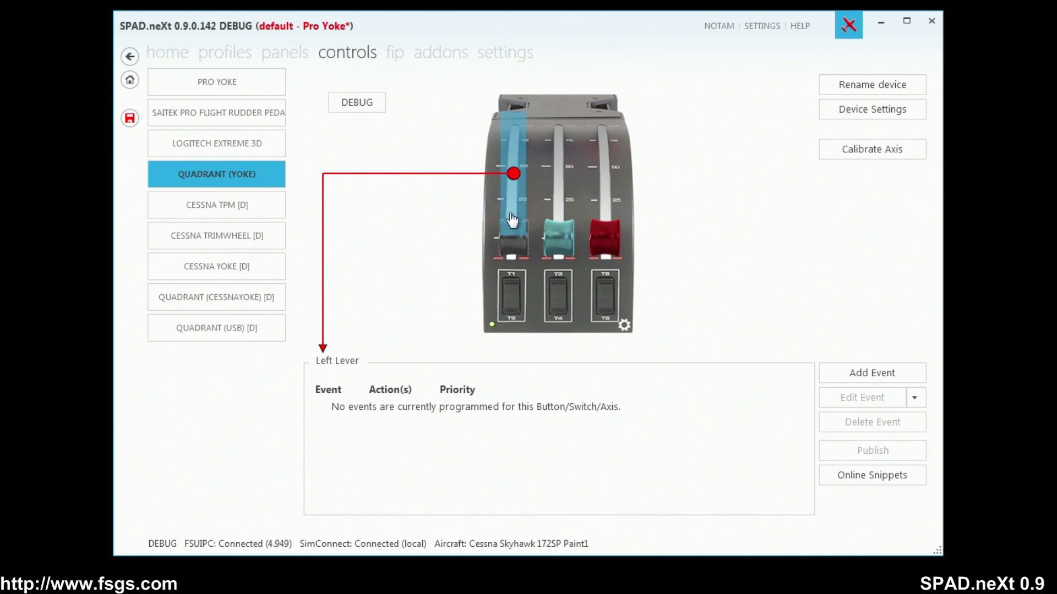
left_click(516, 209)
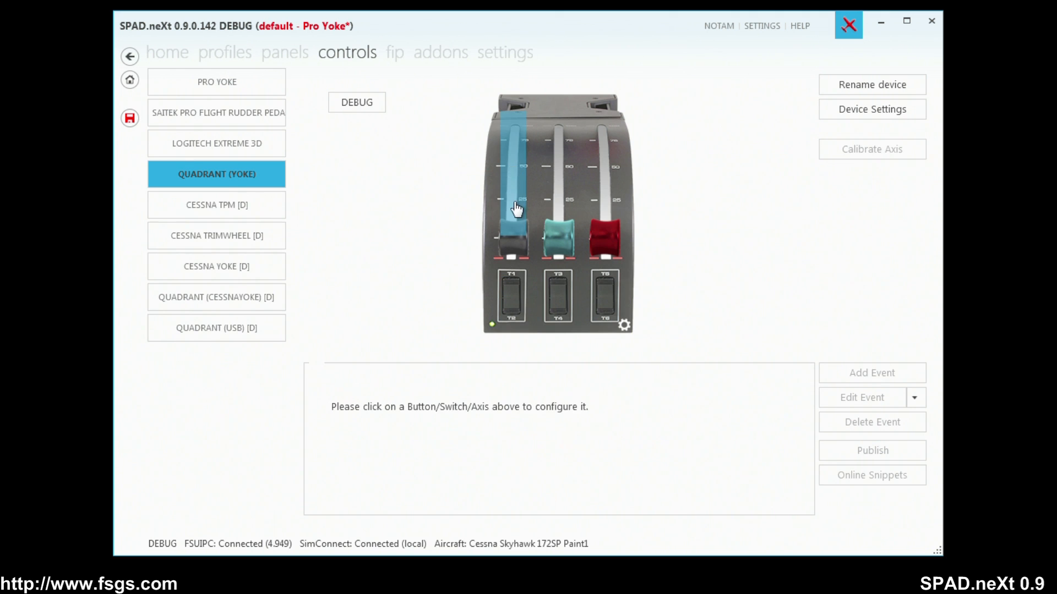
left_click(516, 209)
left_click(866, 374)
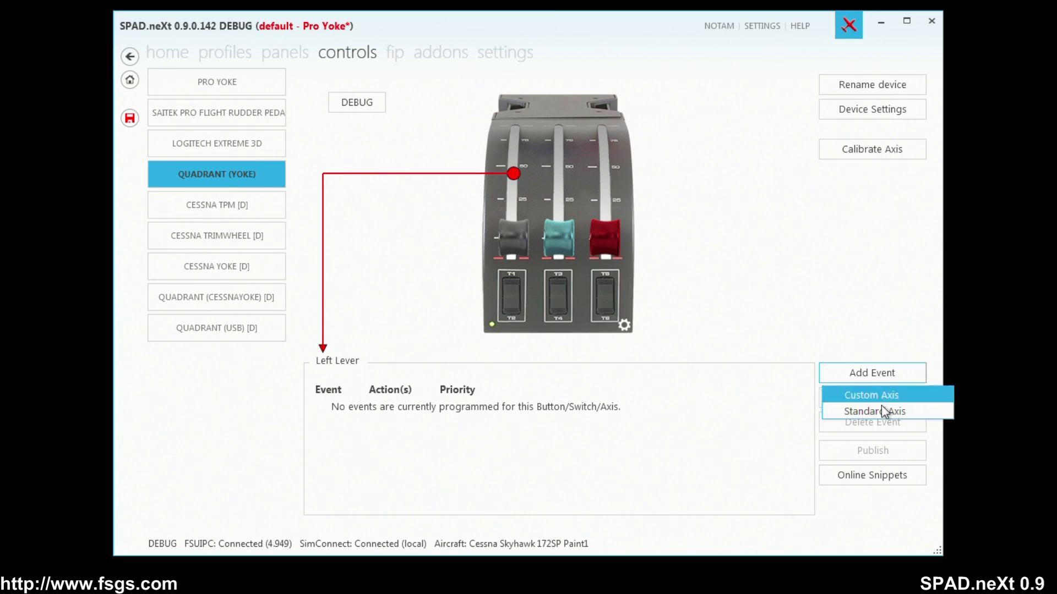
left_click(882, 411)
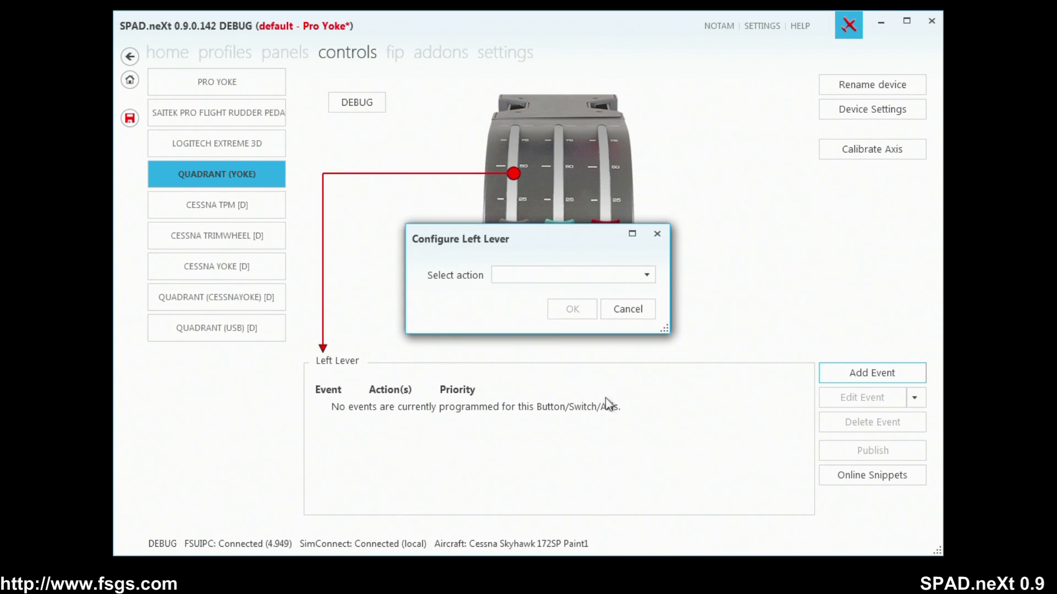
left_click(530, 279)
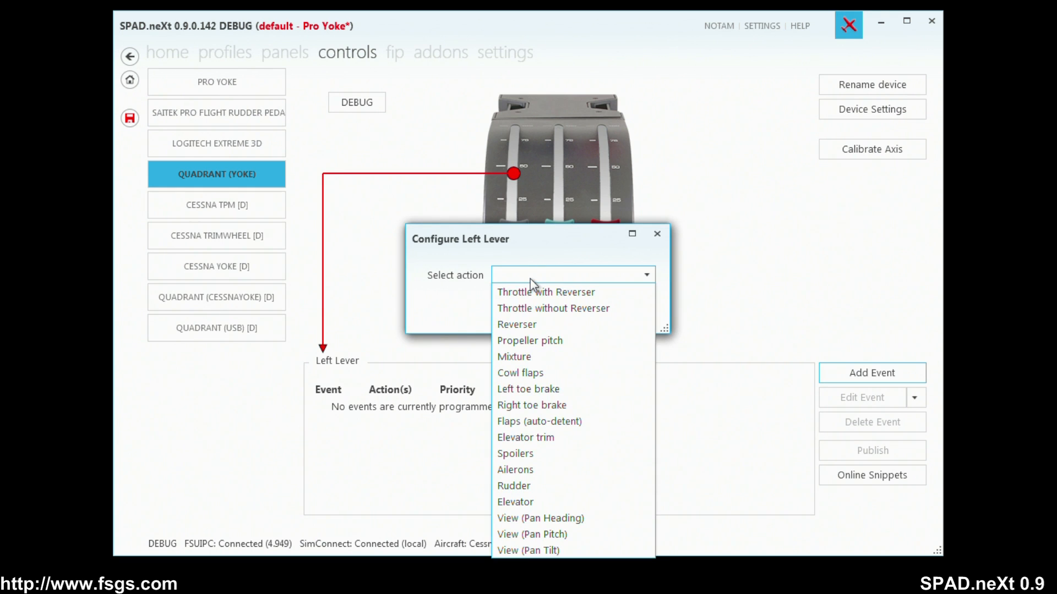
left_click(572, 309)
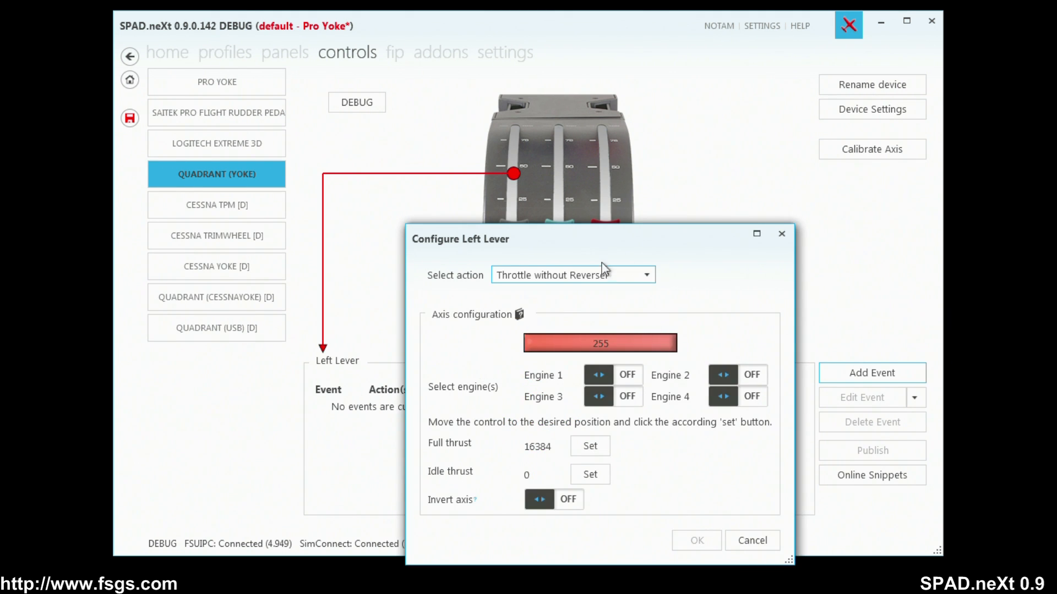
Enable Engines 1, 2, 3 and 4 for the left lever's throttle axis.
left_click_drag(613, 240, 520, 72)
left_click(533, 208)
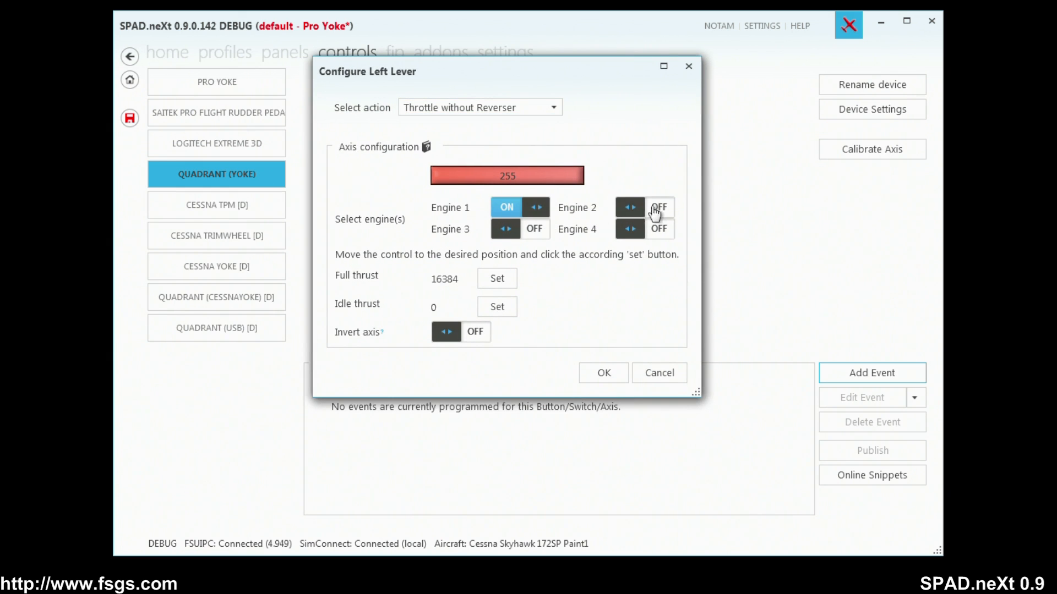
left_click(658, 208)
left_click(657, 235)
left_click(536, 230)
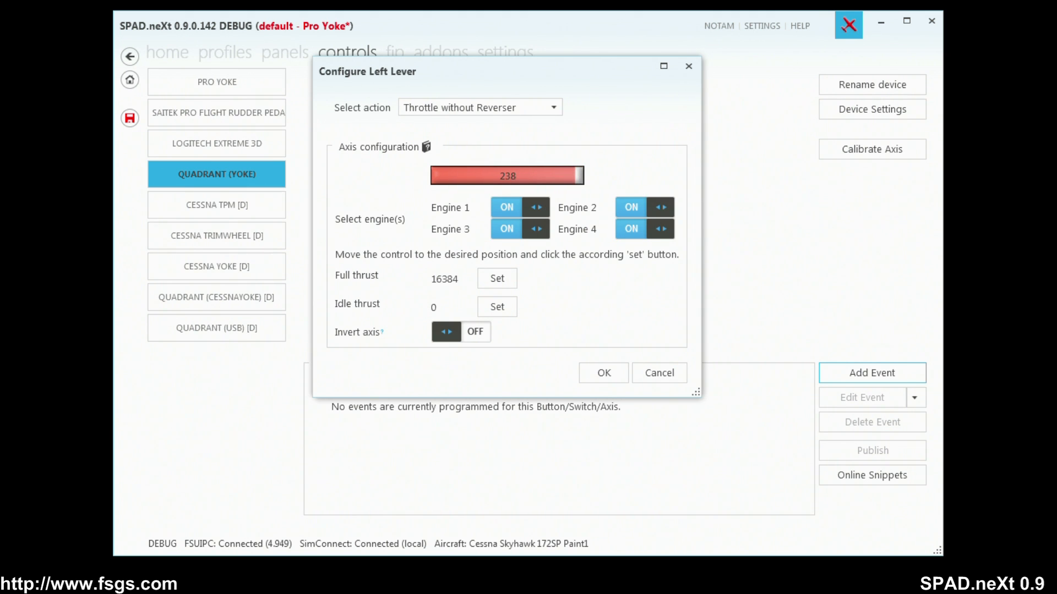
Invert the throttle axis, set full thrust to 255 and idle thrust to 0, and save the left lever configuration.
left_click(570, 317)
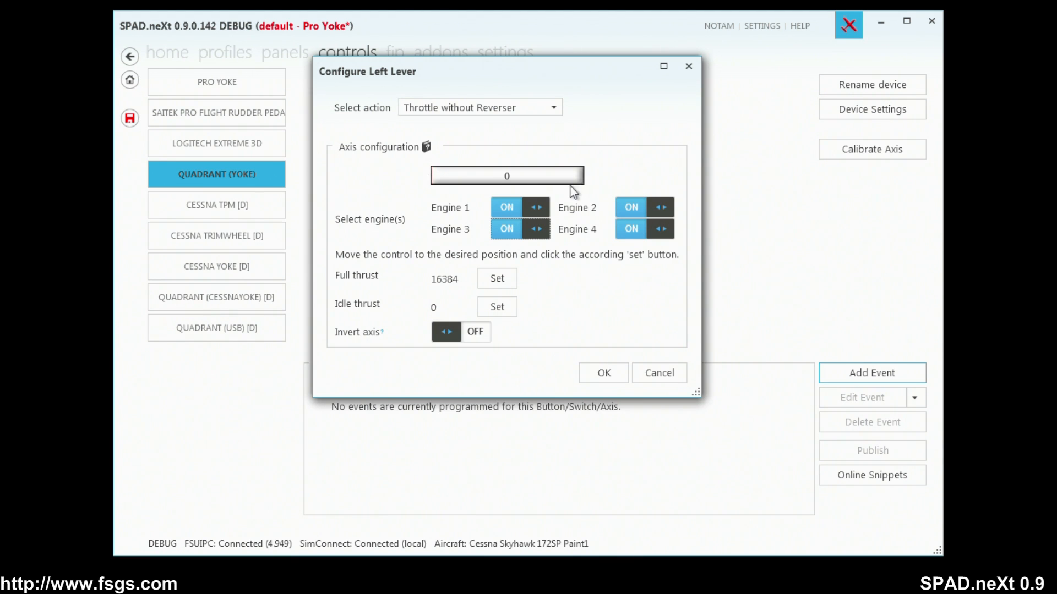
left_click(476, 333)
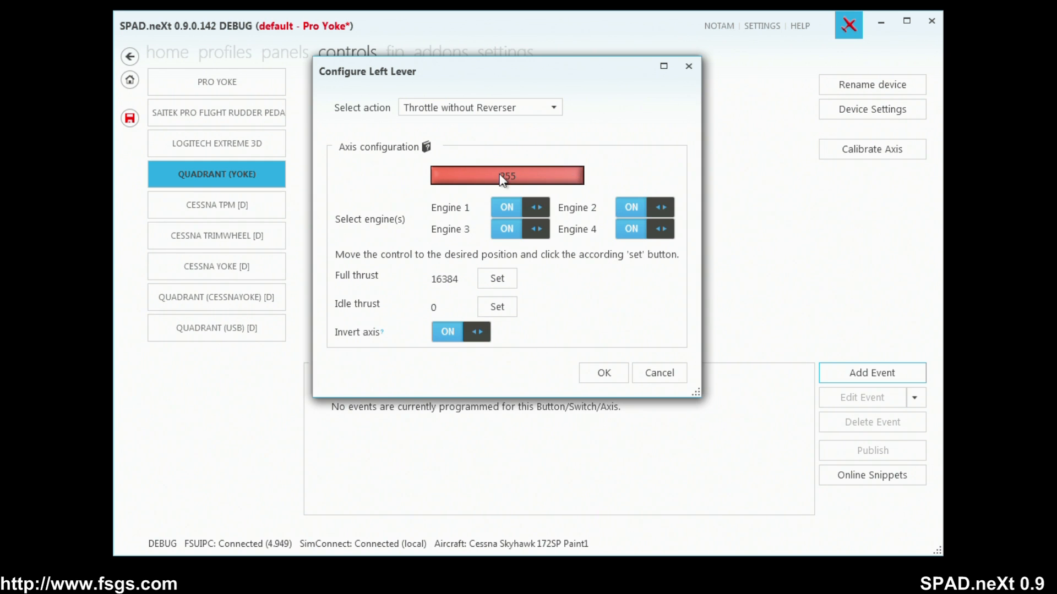
left_click(496, 279)
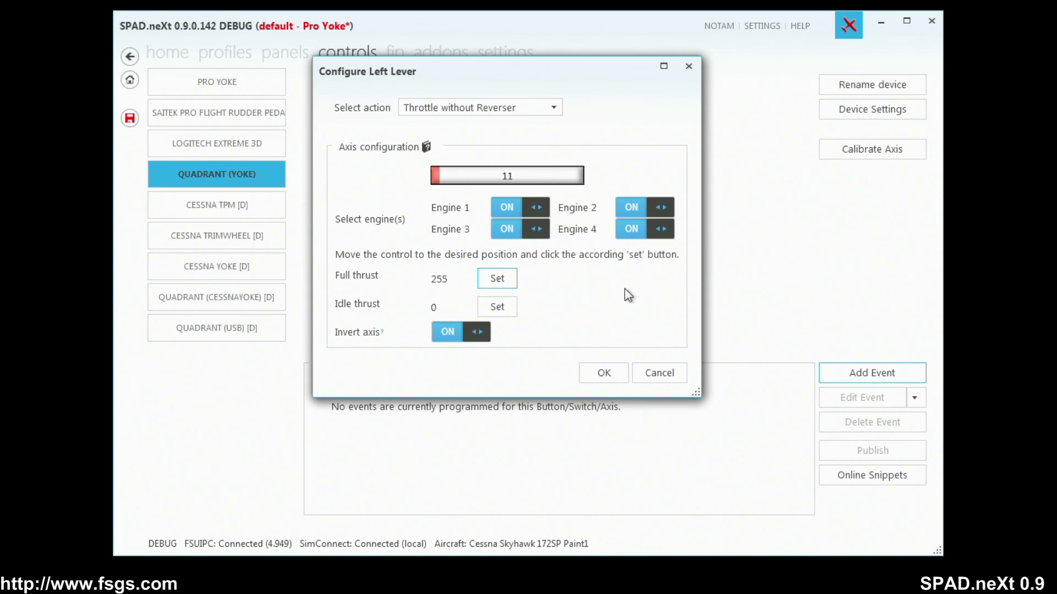
left_click(509, 322)
left_click(603, 373)
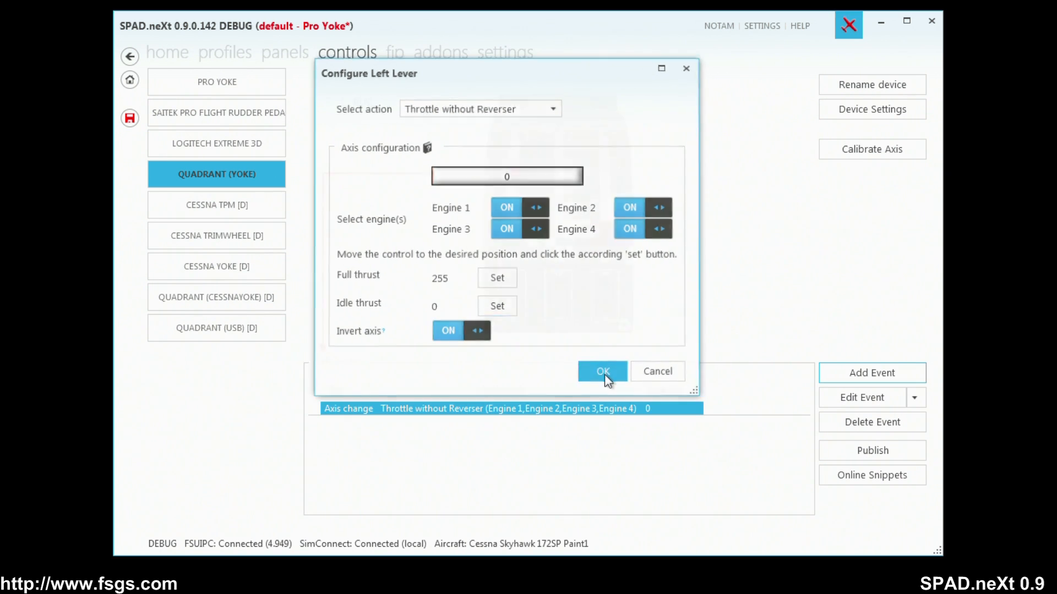
Start a Custom Axis event for the right lever of the Quadrant (Yoke).
left_click(558, 242)
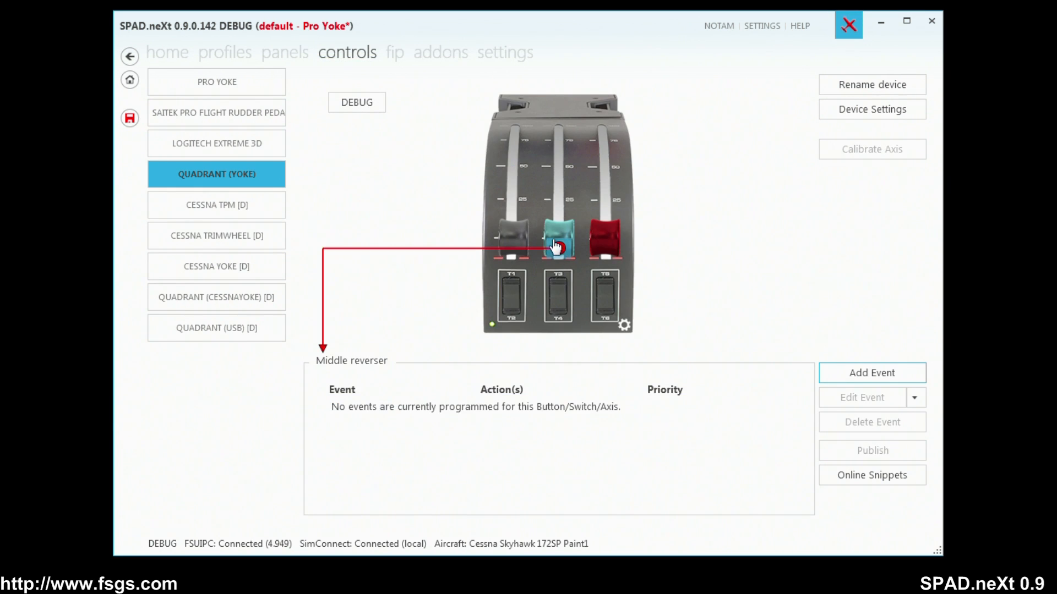
left_click(567, 196)
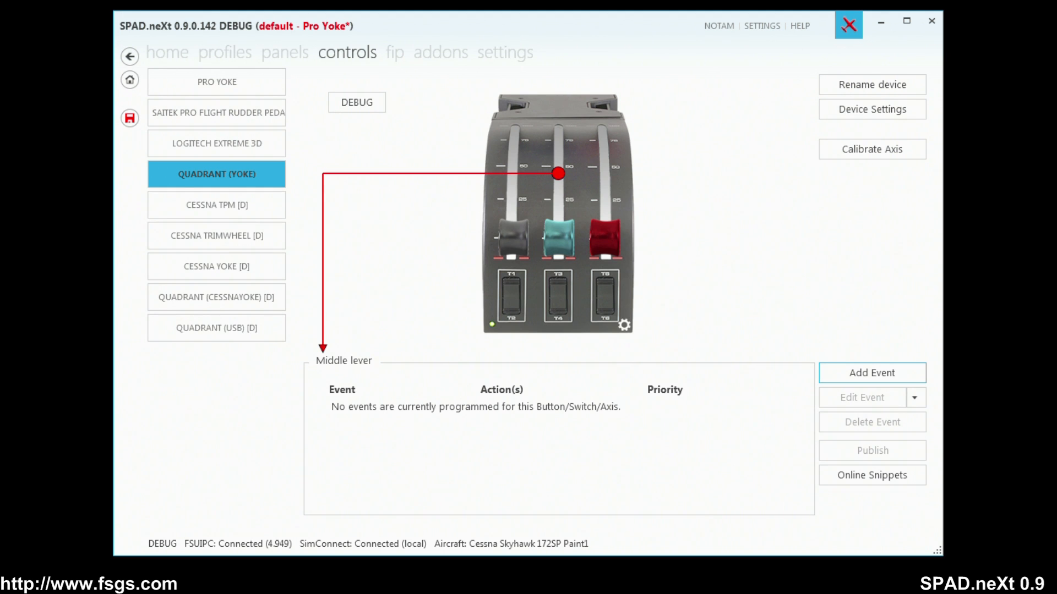
left_click(594, 226)
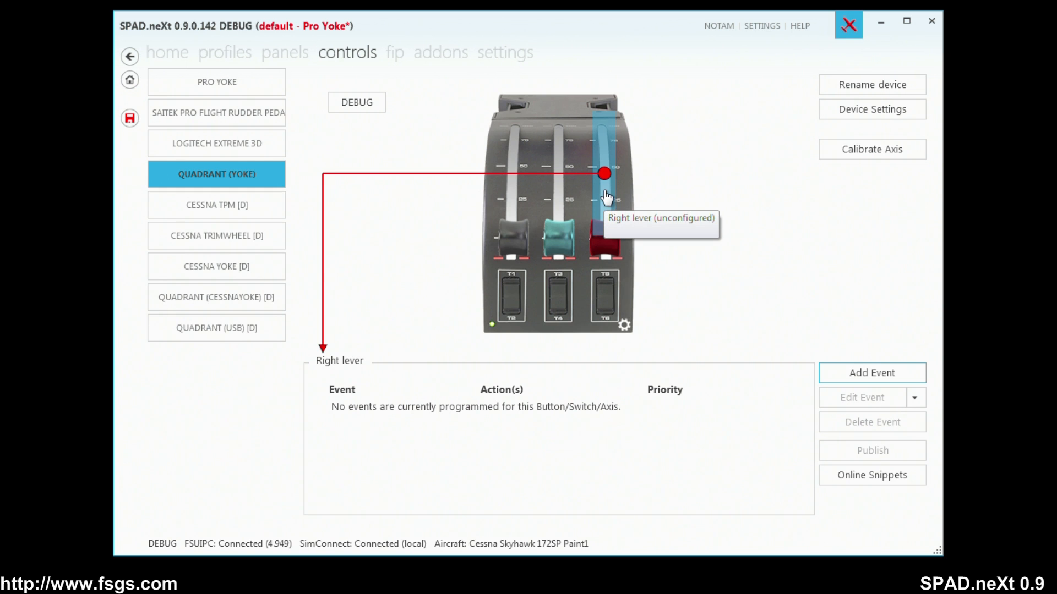
left_click(614, 217)
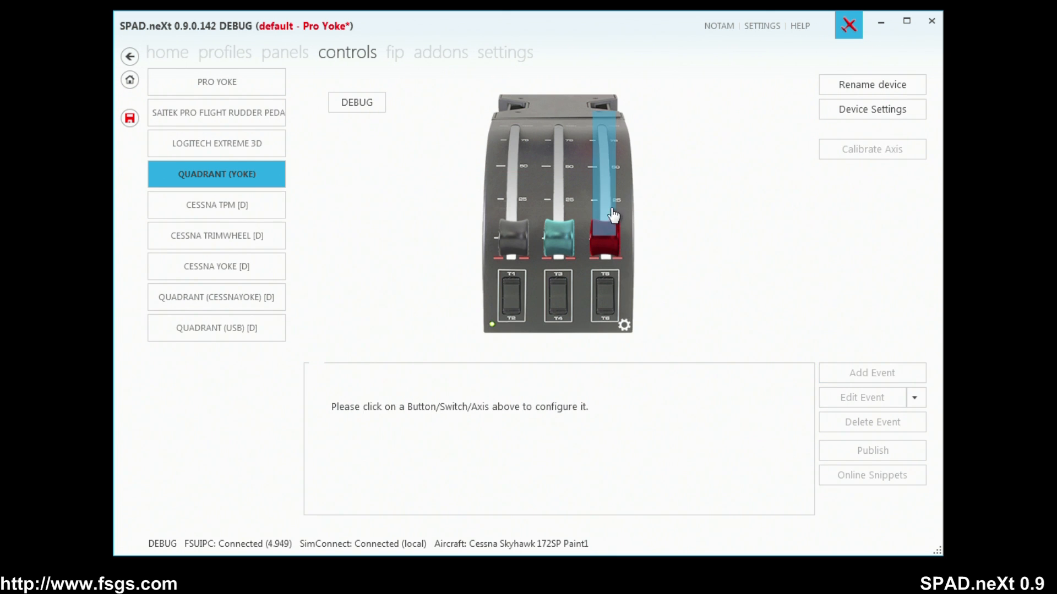
left_click(613, 216)
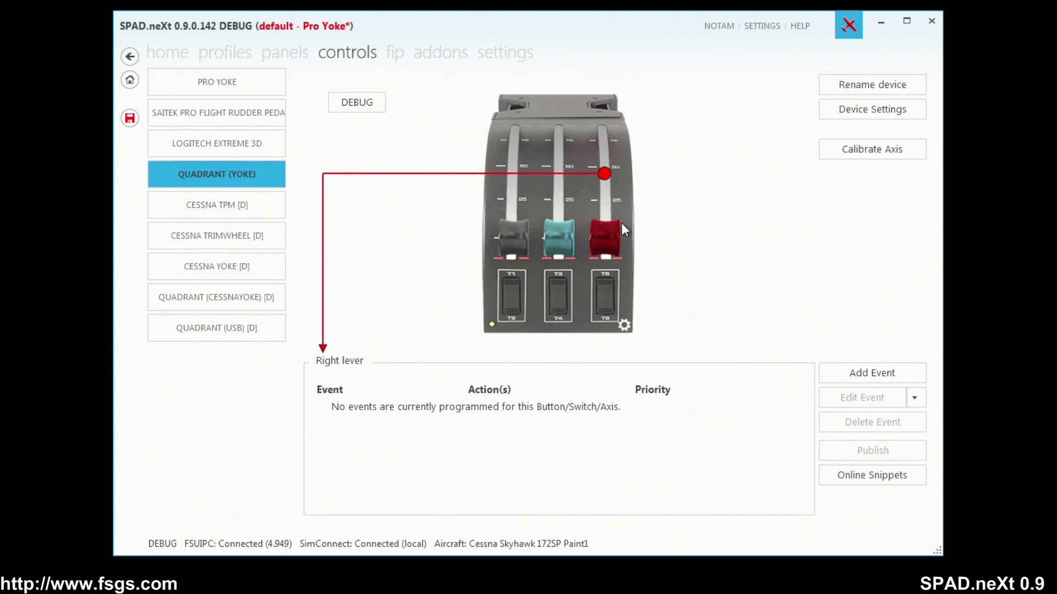
left_click(859, 373)
left_click(858, 395)
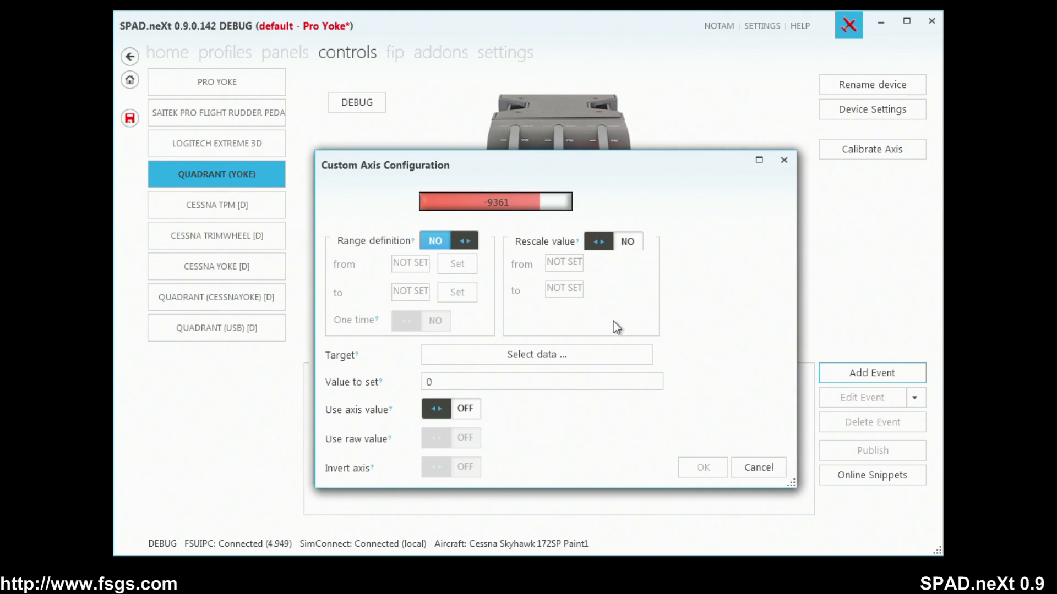
Enable the range definition starting at -9361, and turn on the axis value, raw value and axis inversion options.
left_click(464, 240)
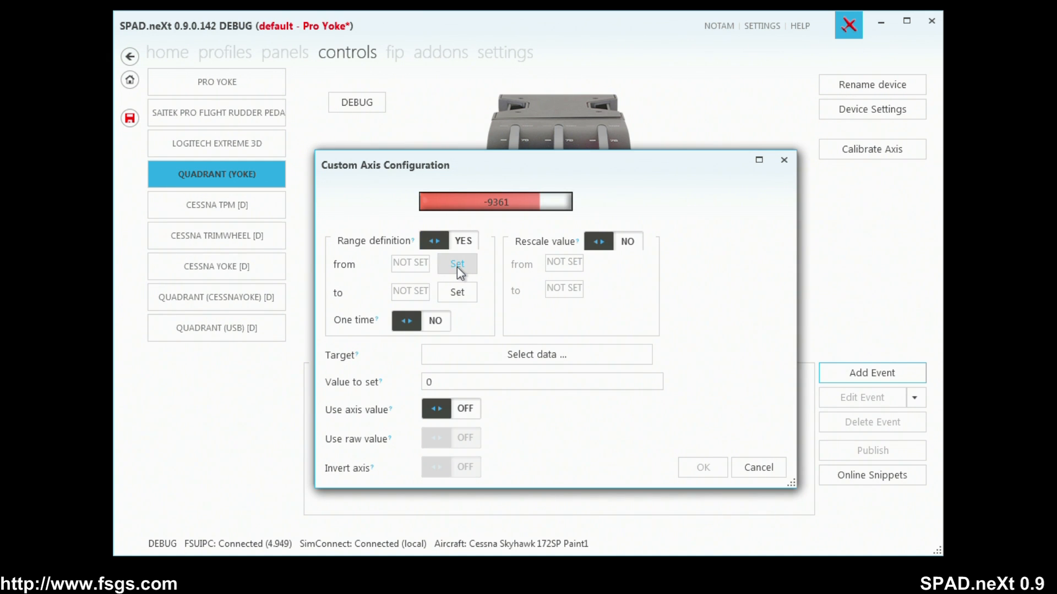
left_click(456, 266)
left_click(469, 409)
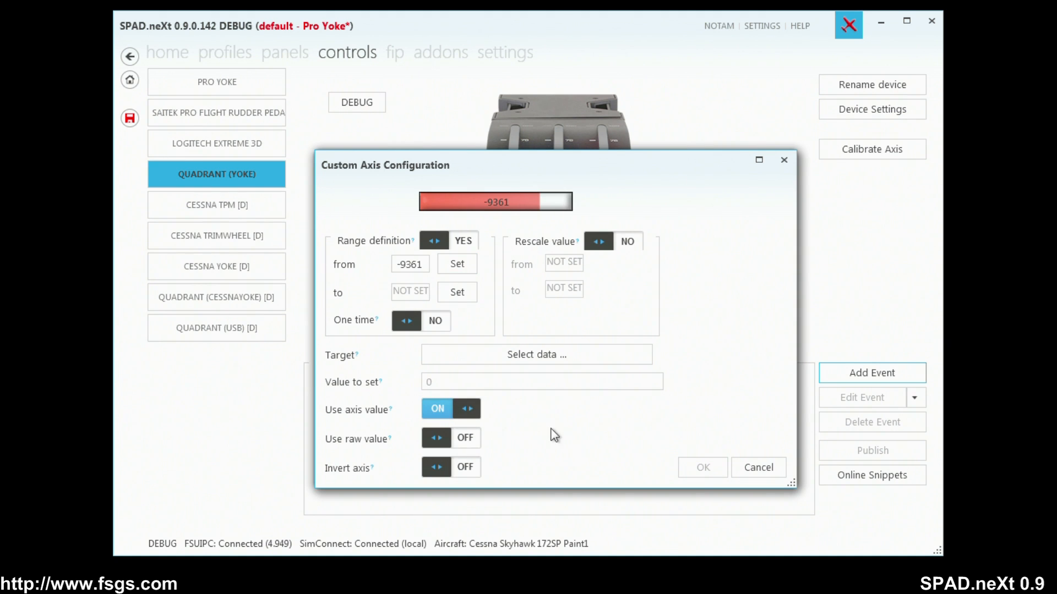
left_click(477, 441)
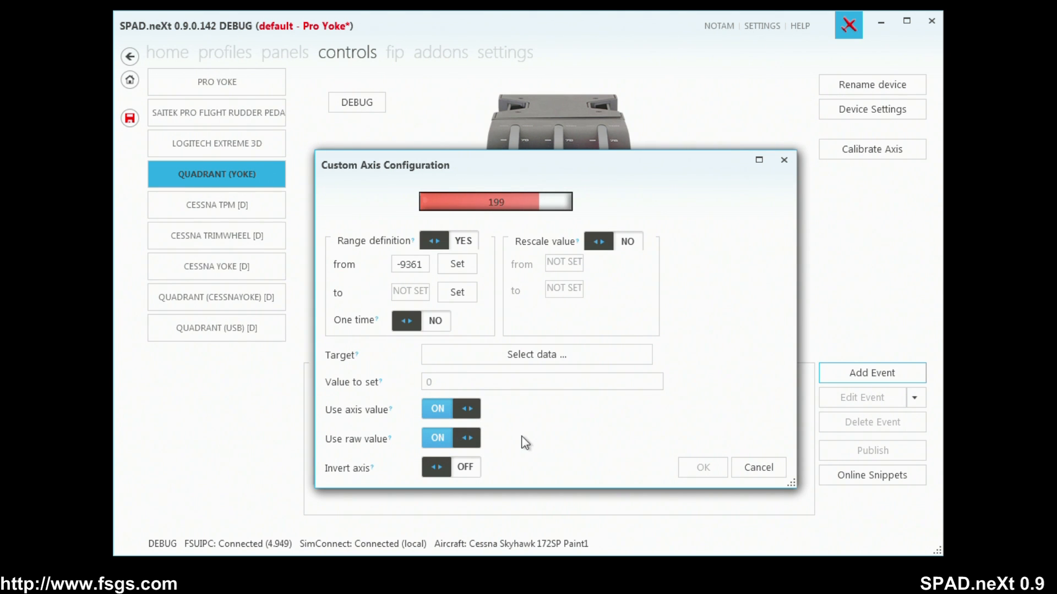
left_click(465, 468)
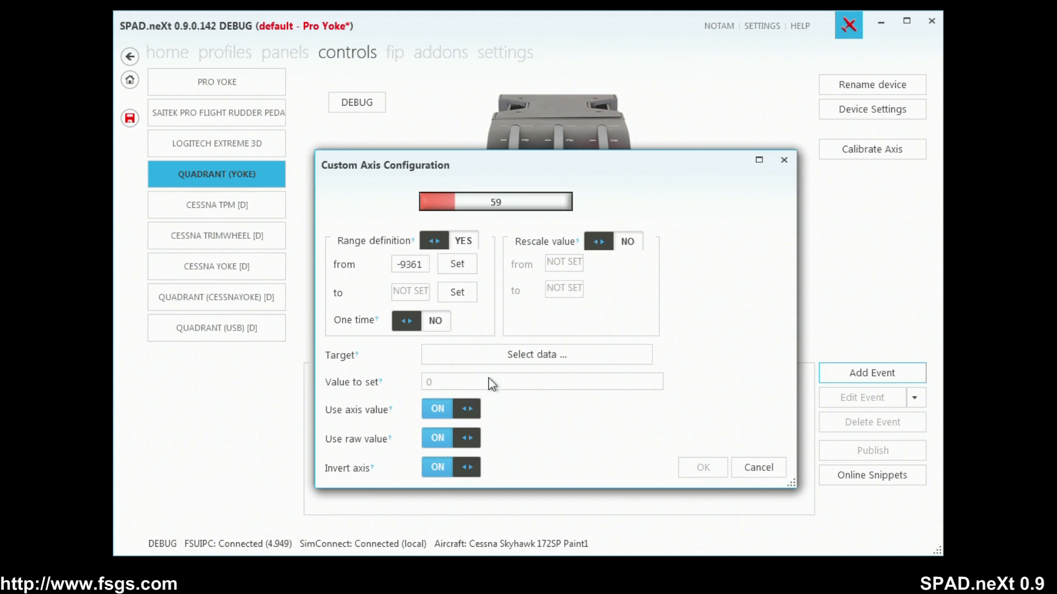
Set the custom axis range from 59 to 98 and enable its one-time option.
left_click(447, 262)
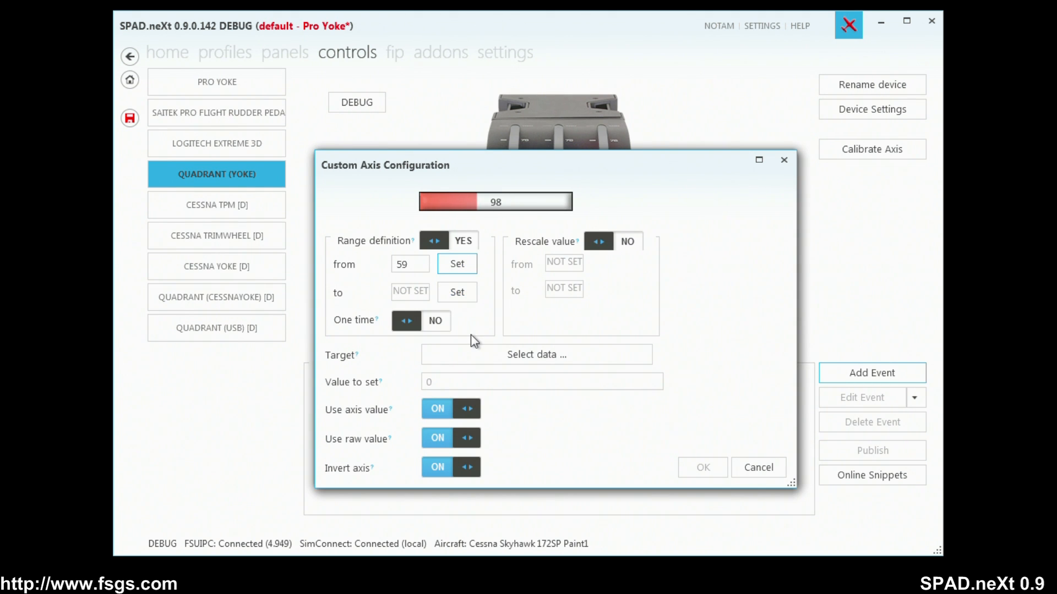
left_click(458, 293)
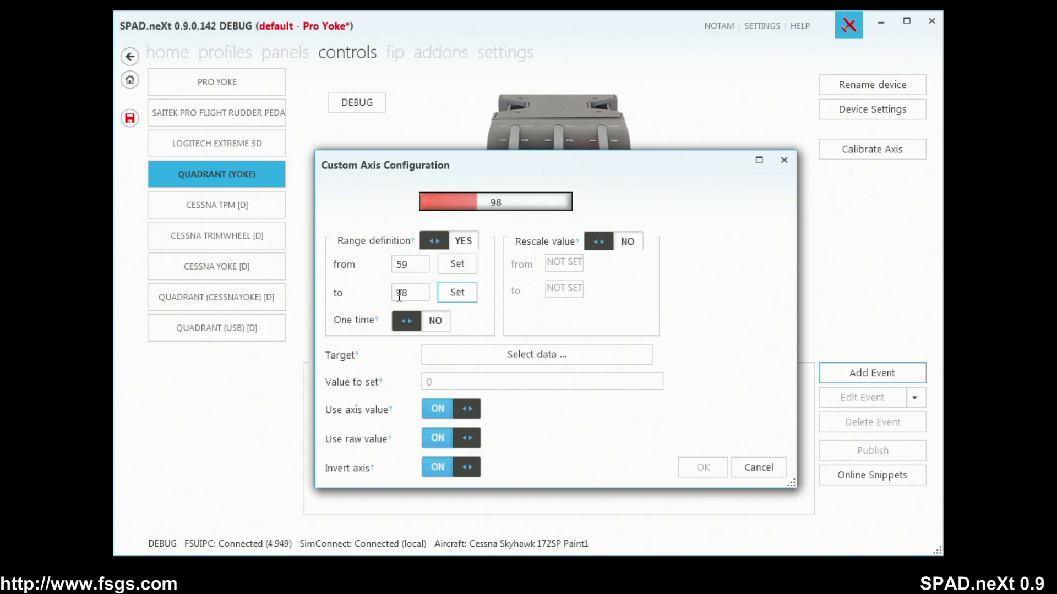
left_click(441, 321)
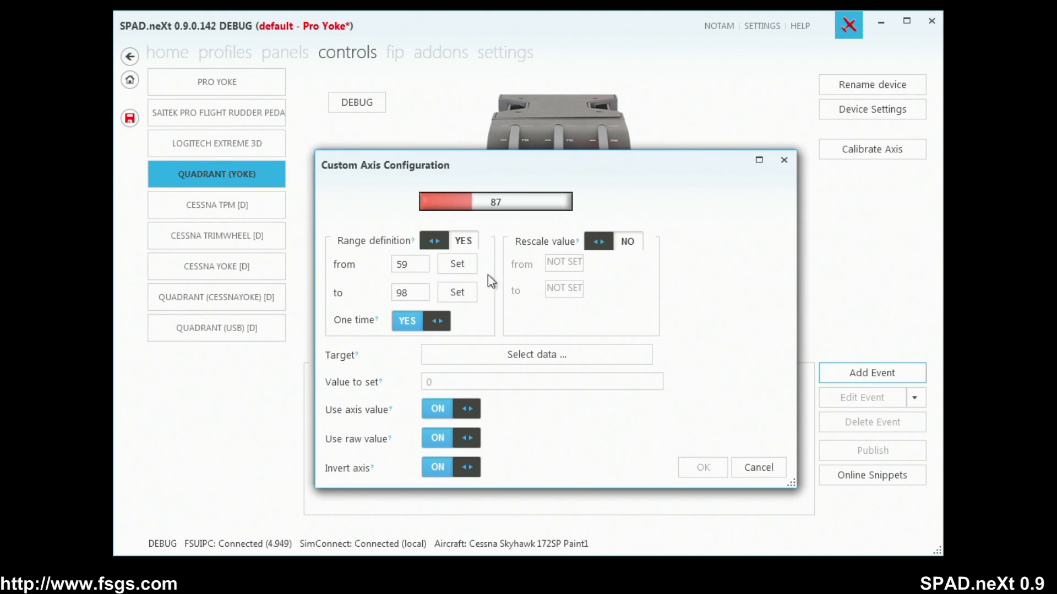
Search the target data for "flaps", choose FLAPS_1 as the target and save the custom axis event.
left_click(534, 356)
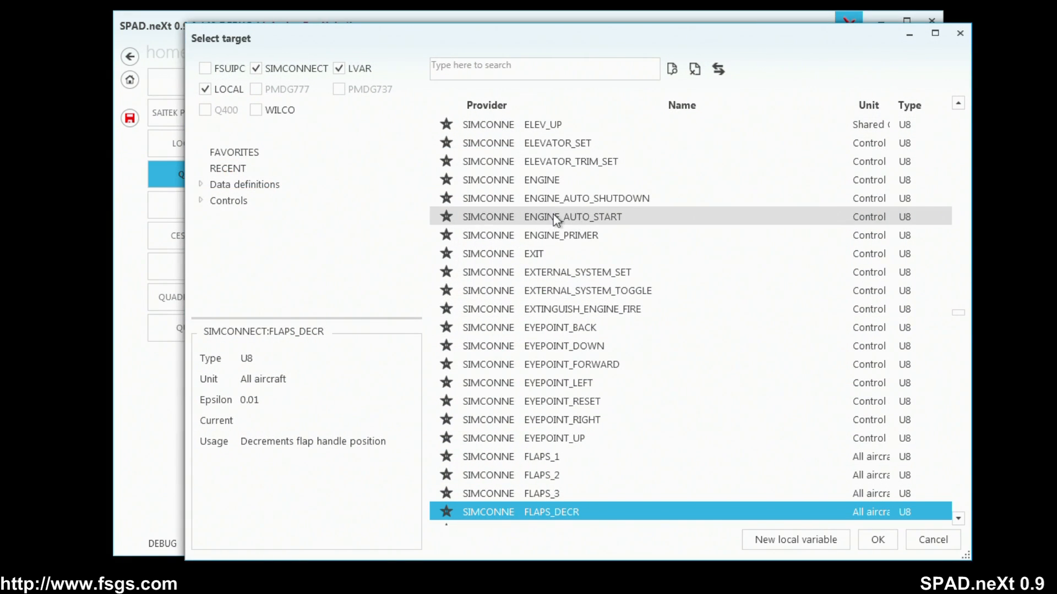
left_click(513, 68)
type("flaps")
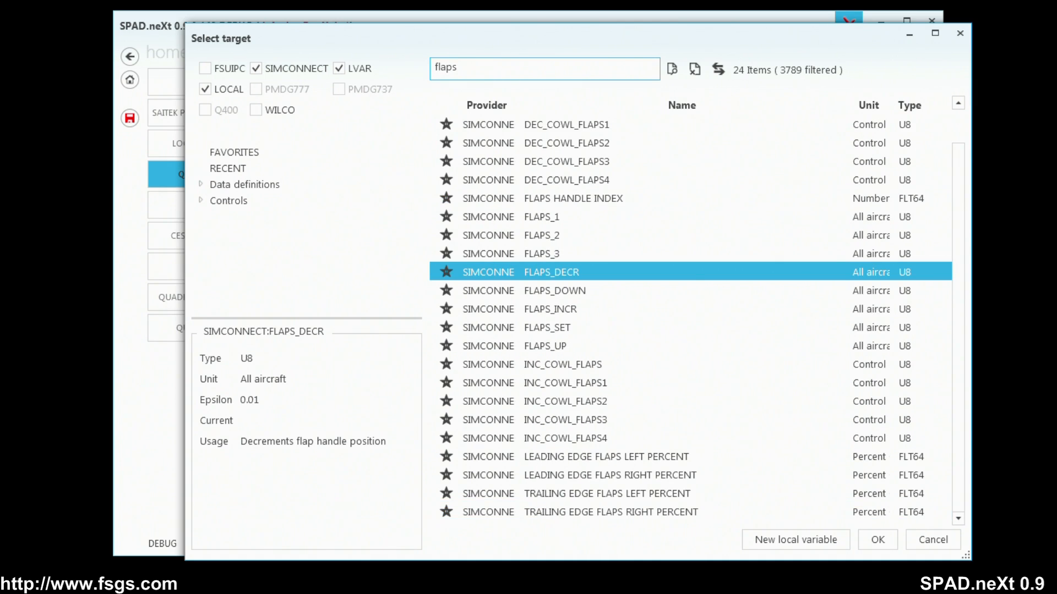
left_click(529, 218)
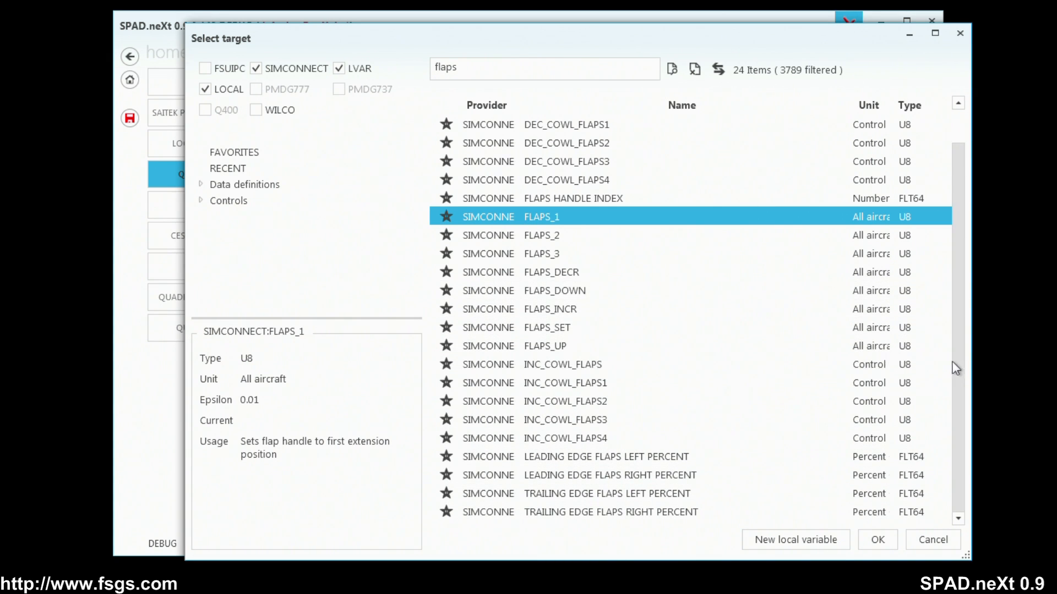
left_click_drag(956, 366, 959, 342)
left_click_drag(956, 274, 954, 452)
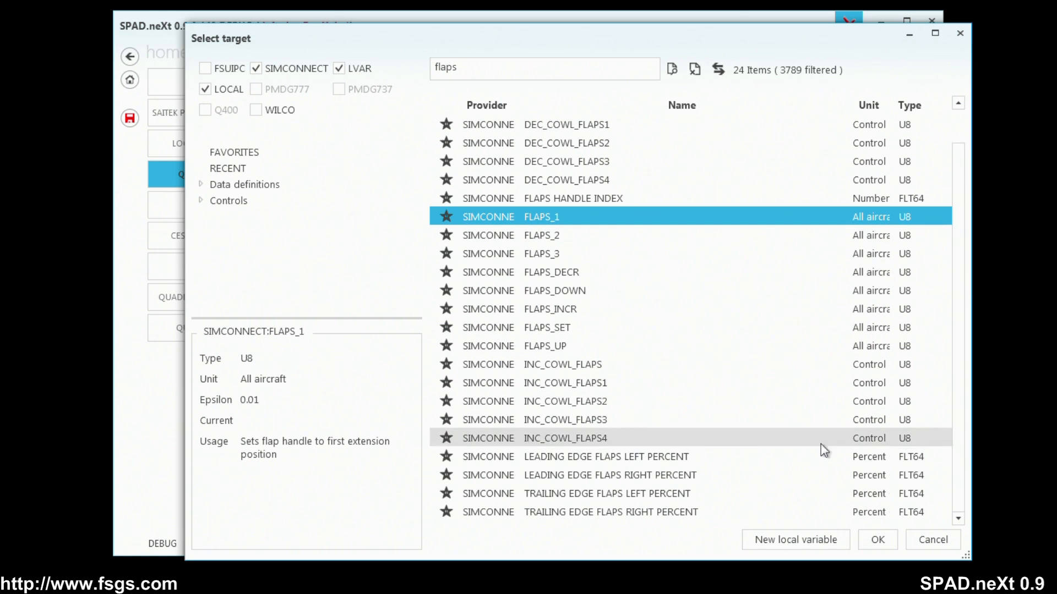
left_click(876, 540)
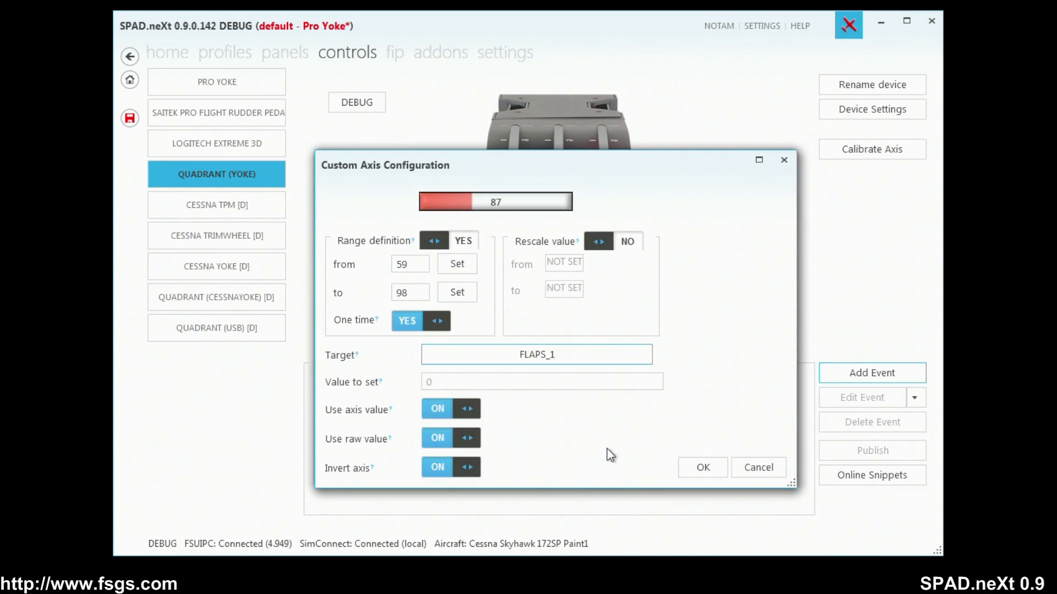
left_click(695, 472)
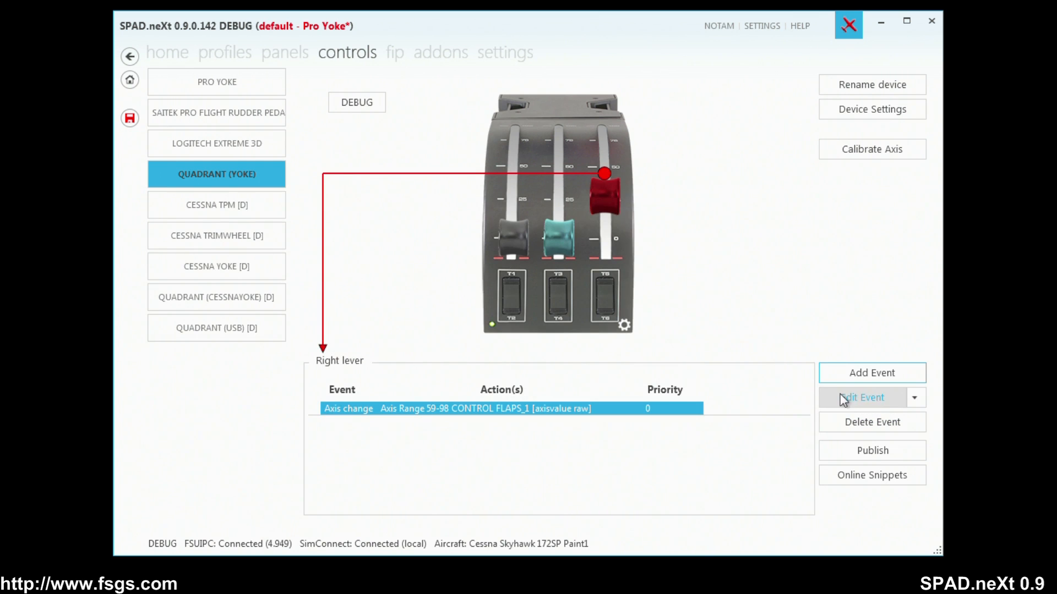
Copy the right lever's FLAPS_1 event and paste it twice into the same lever's event list.
left_click(915, 398)
mouse_move(963, 421)
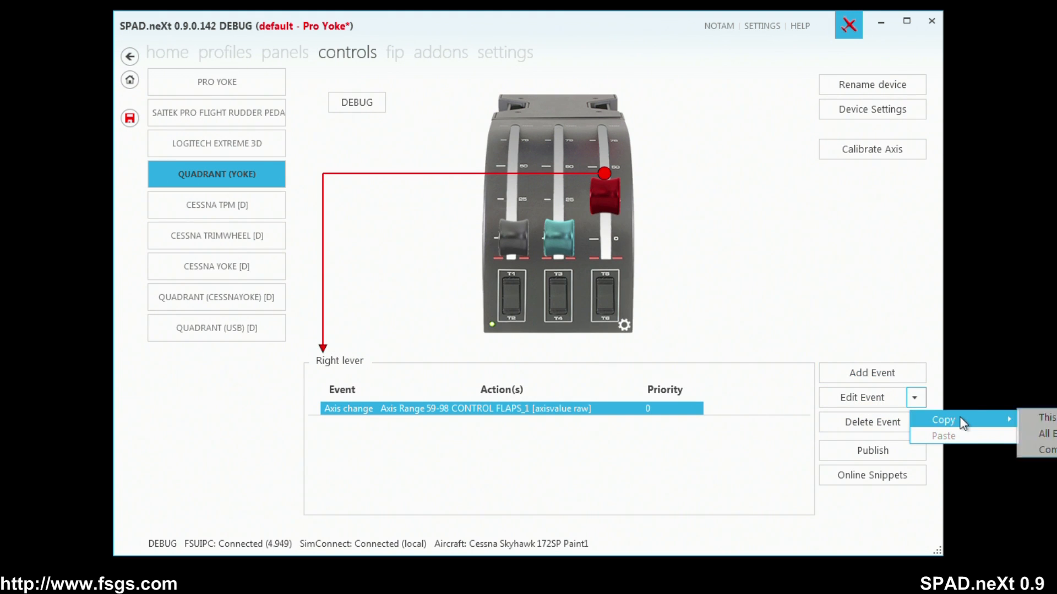
left_click(1040, 418)
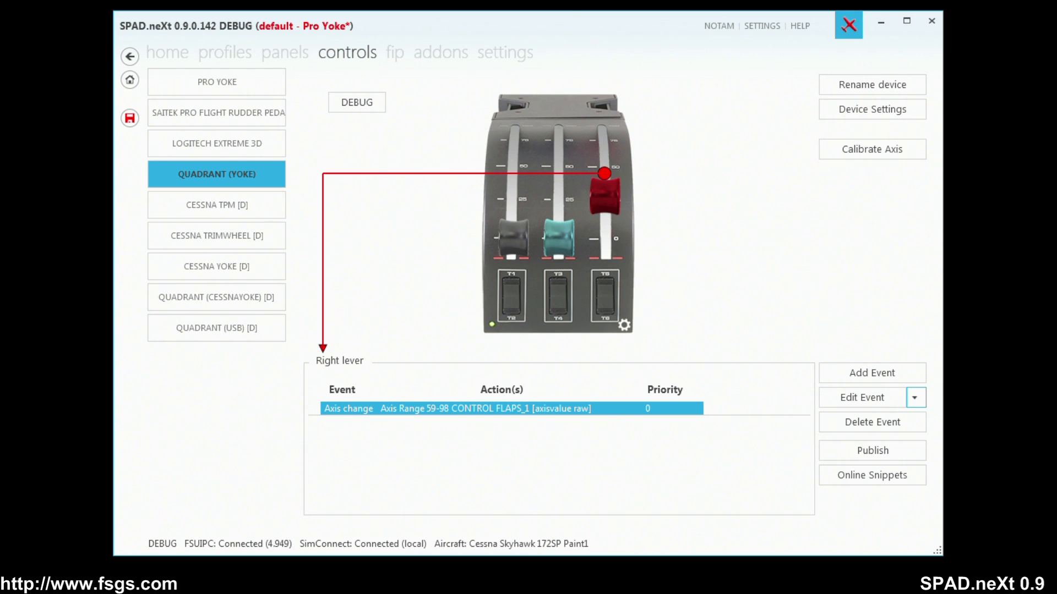
left_click(915, 398)
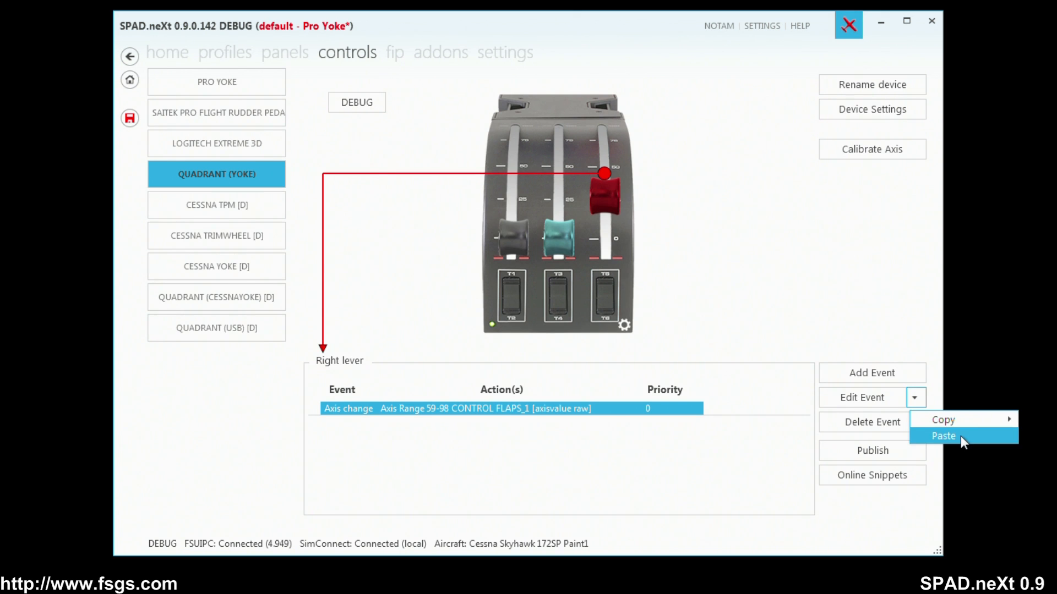
left_click(960, 436)
left_click(914, 399)
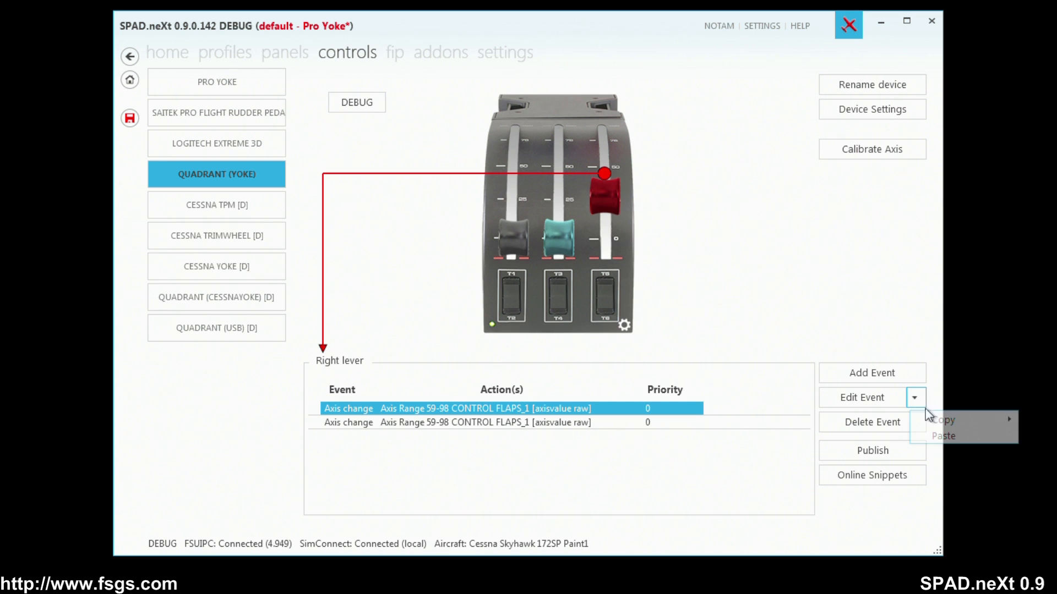
left_click(951, 437)
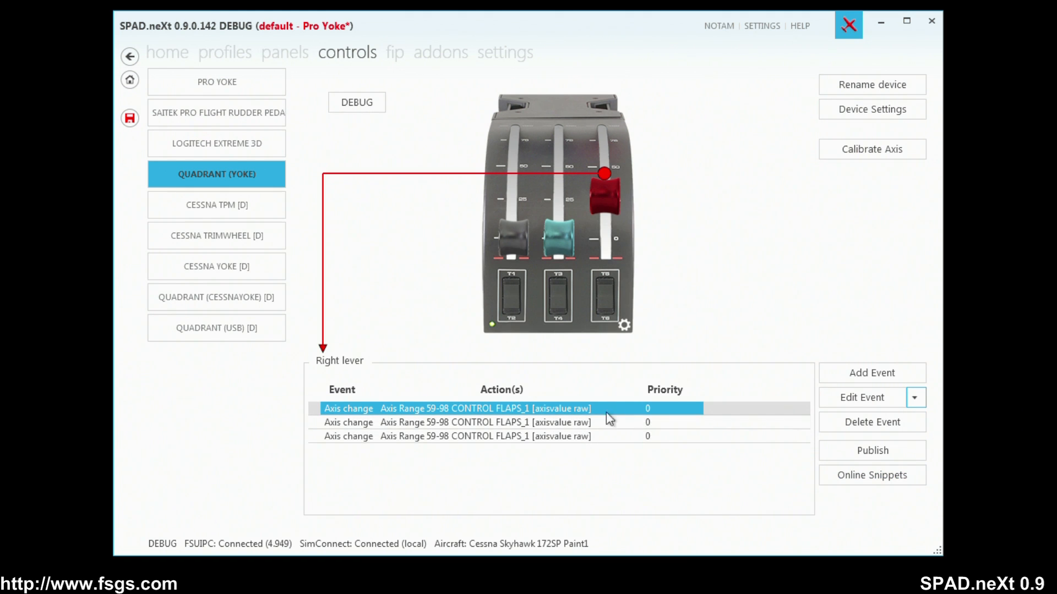
Edit the right lever's second event and set its axis range from 136 to 168.
left_click(575, 423)
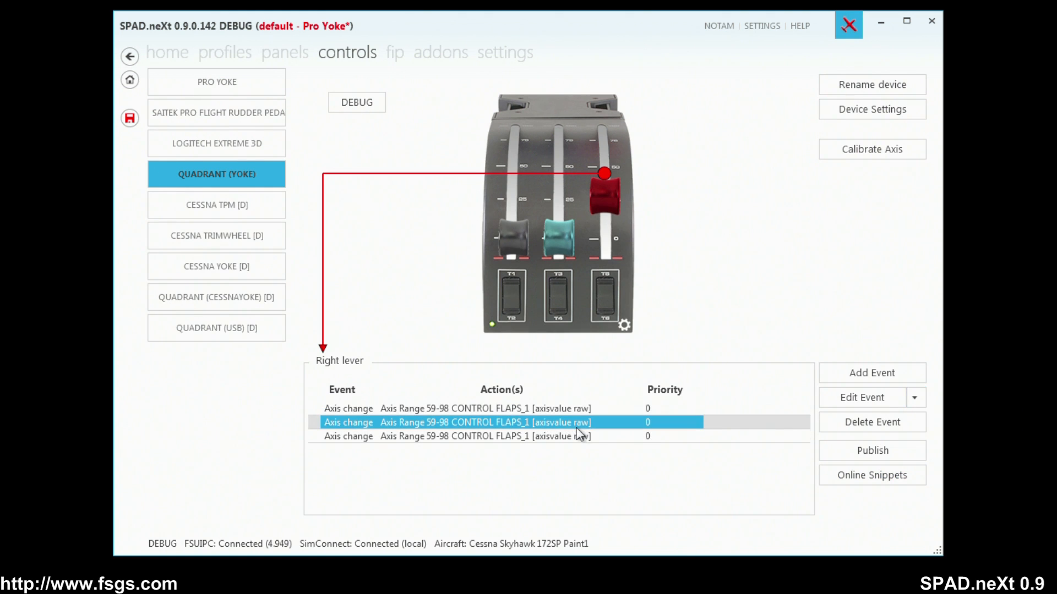
left_click(857, 397)
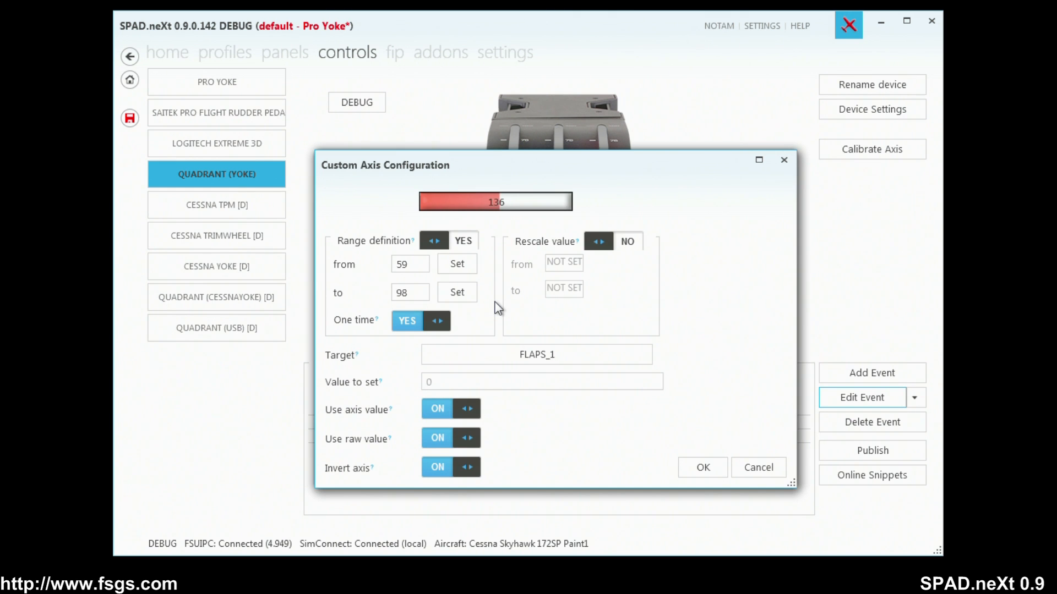
left_click_drag(598, 164, 360, 149)
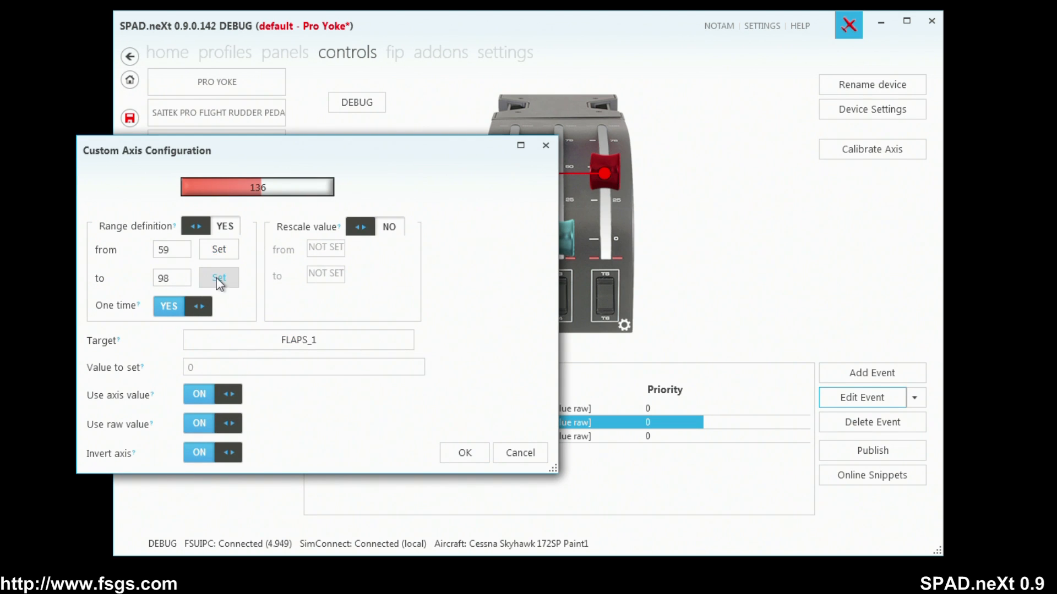
left_click(216, 255)
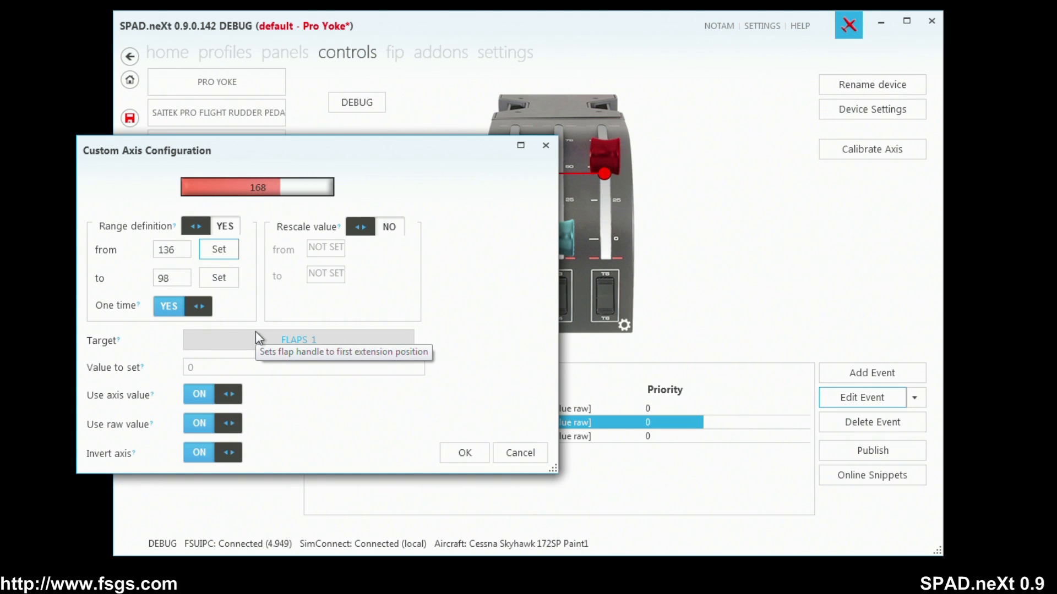
left_click(216, 279)
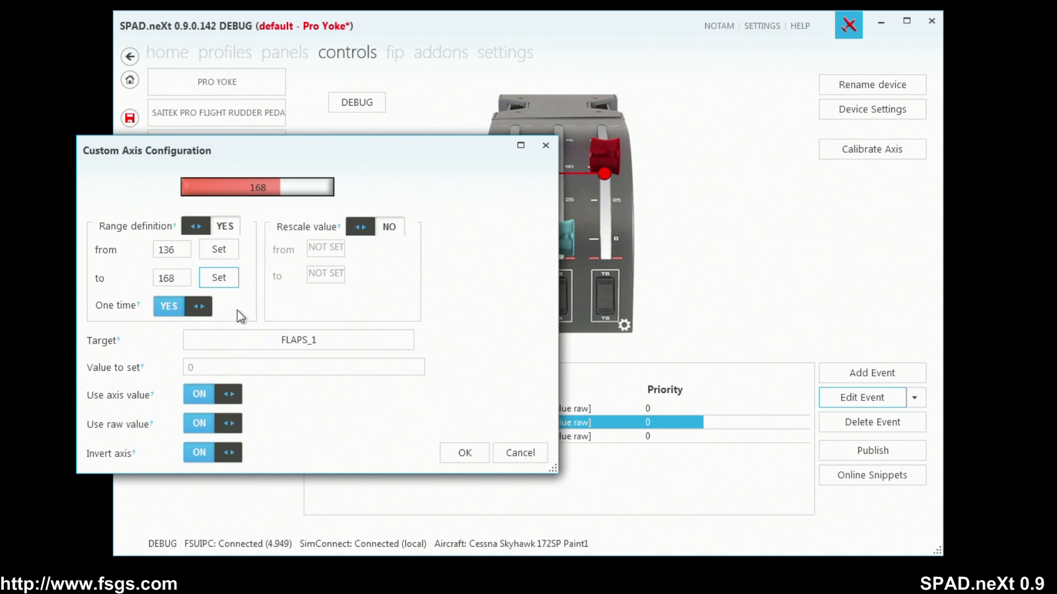
Change the second event's target to FLAPS_2 and save the event.
left_click(333, 345)
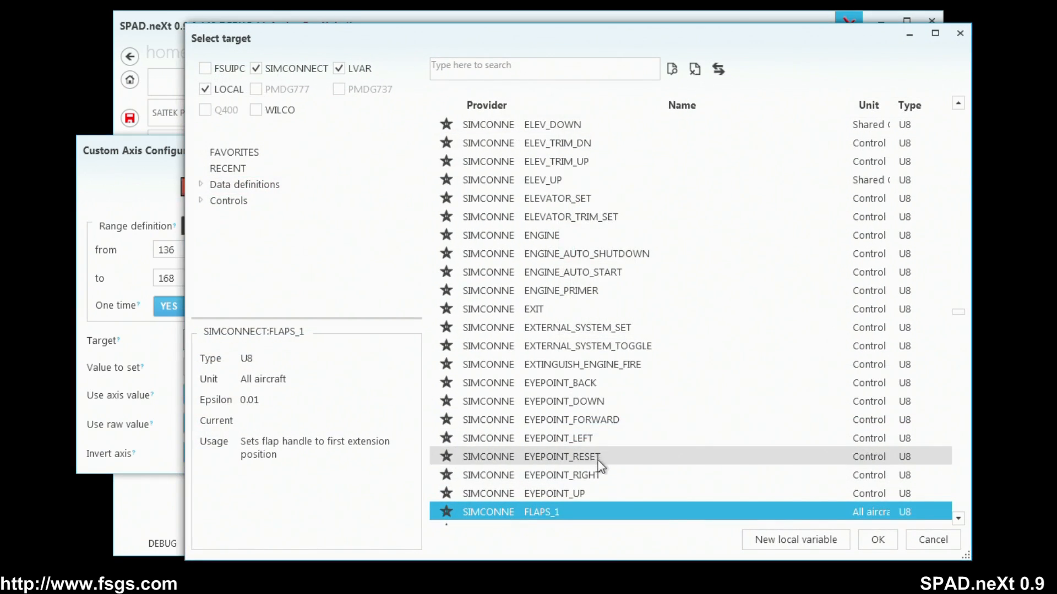
scroll(595, 476, "down", 1)
left_click(587, 475)
left_click(887, 543)
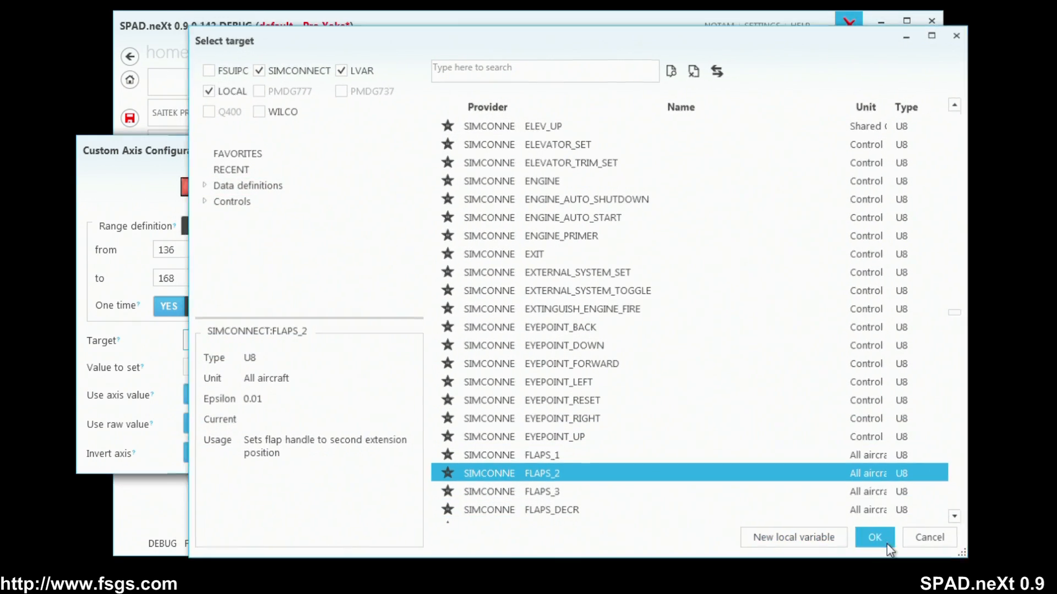
left_click(474, 455)
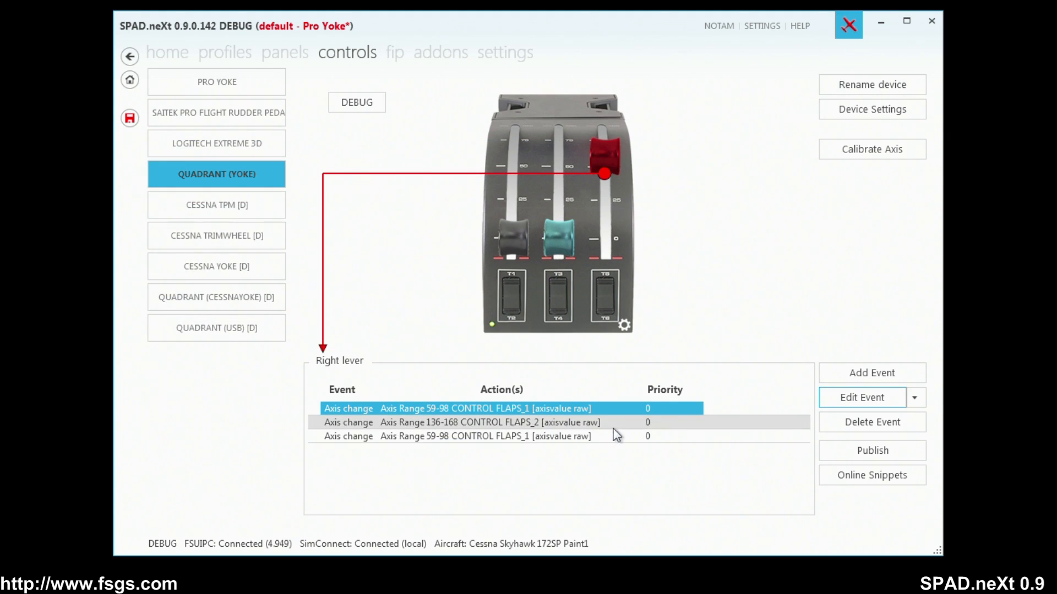
Set the third right lever event's axis range from 197 to 223 and save it.
left_click(585, 437)
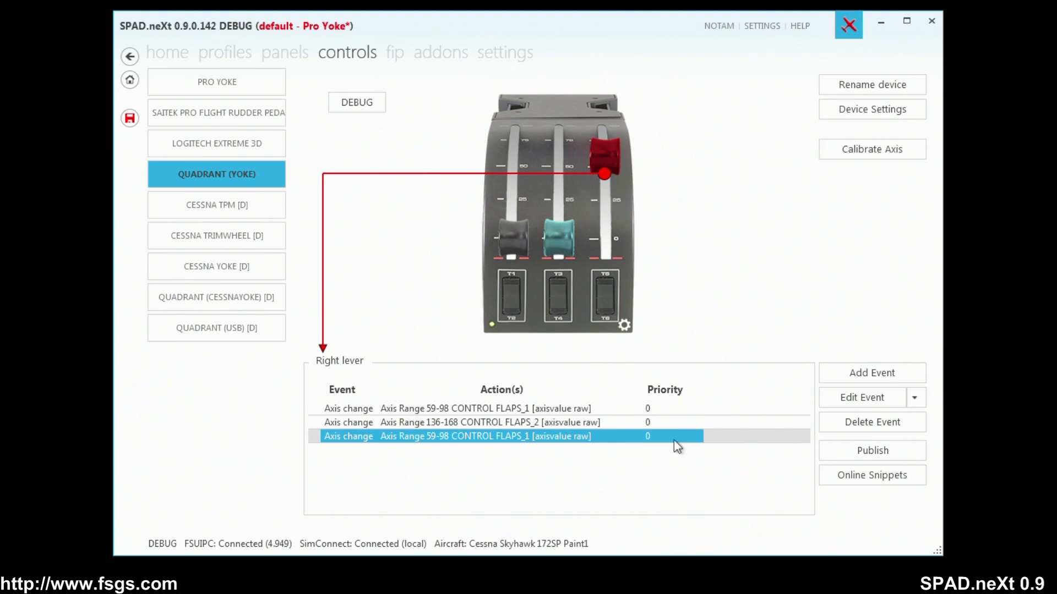
left_click(863, 400)
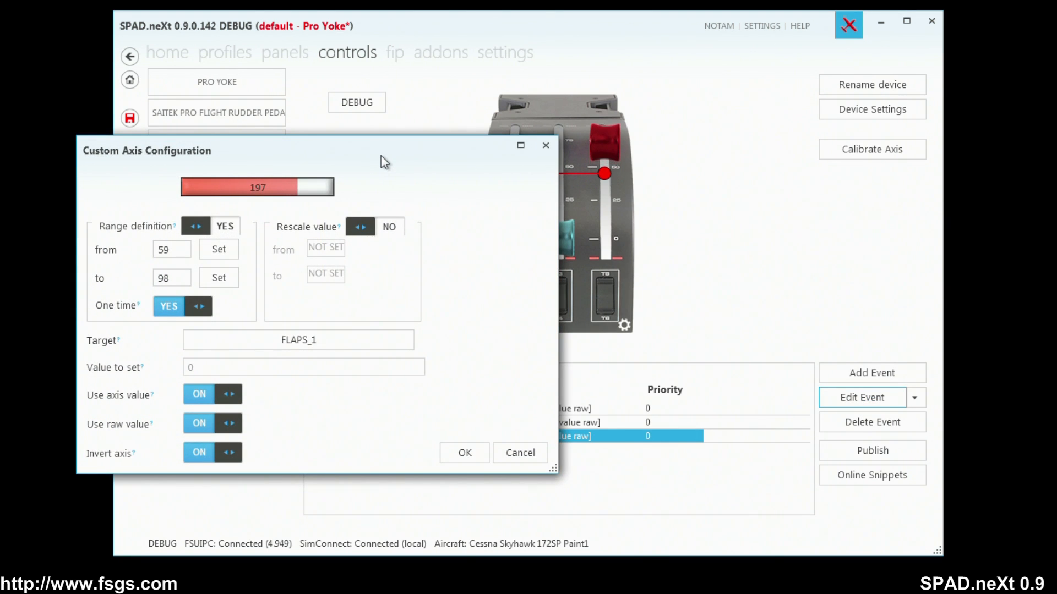
left_click(212, 250)
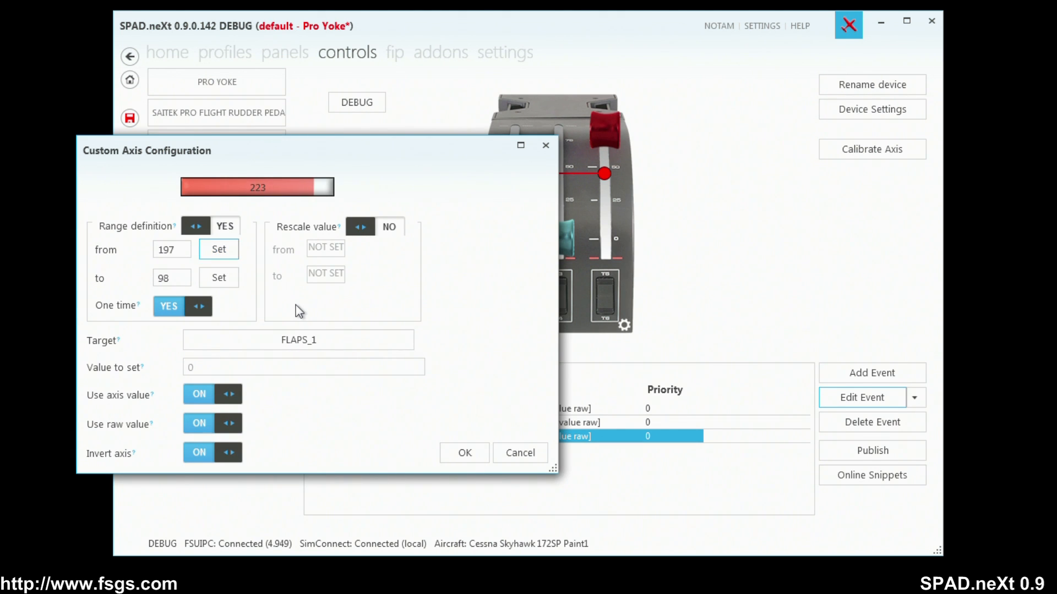
left_click(217, 281)
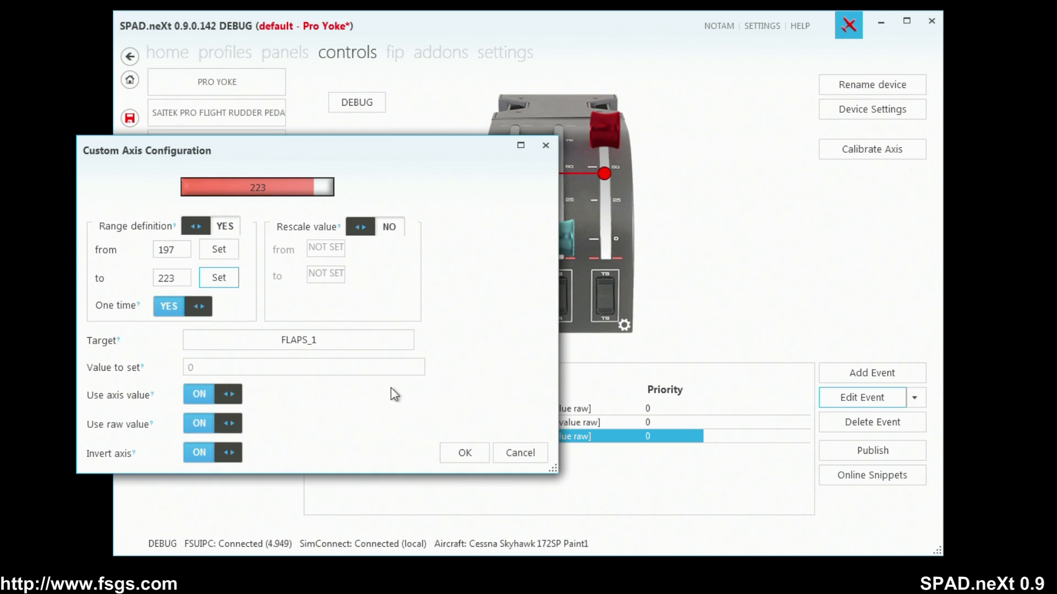
left_click(468, 460)
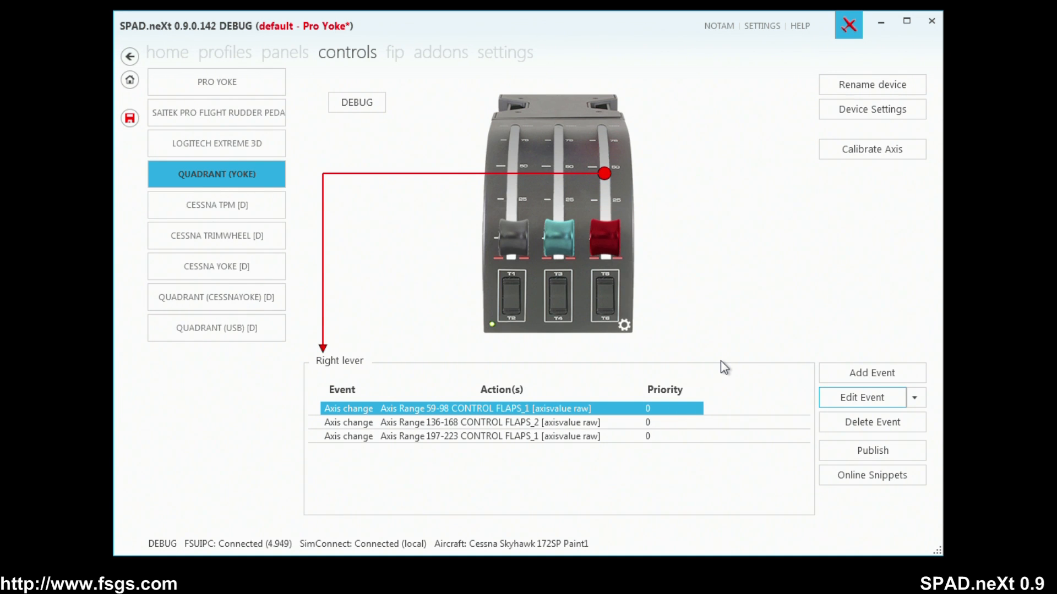
Reselect the right lever and paste one more copy of the FLAPS_1 event into its list.
left_click(615, 224)
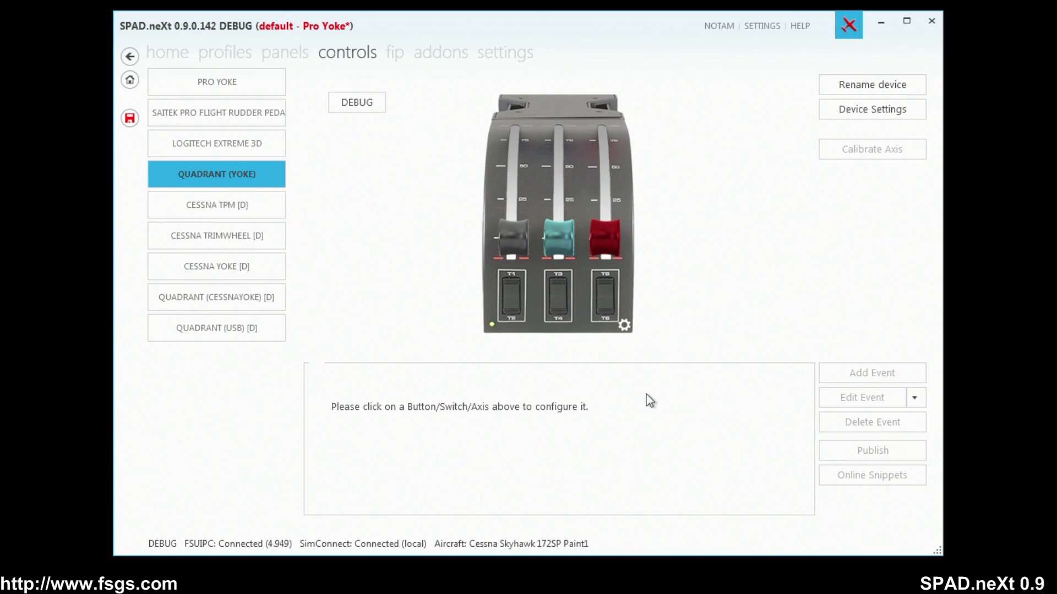
left_click(611, 207)
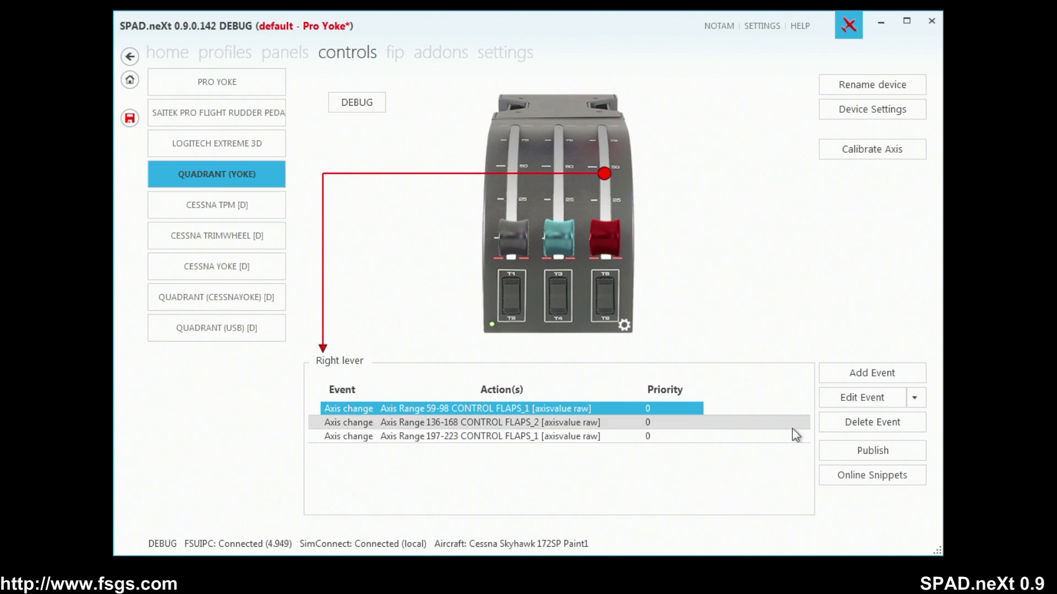
left_click(915, 399)
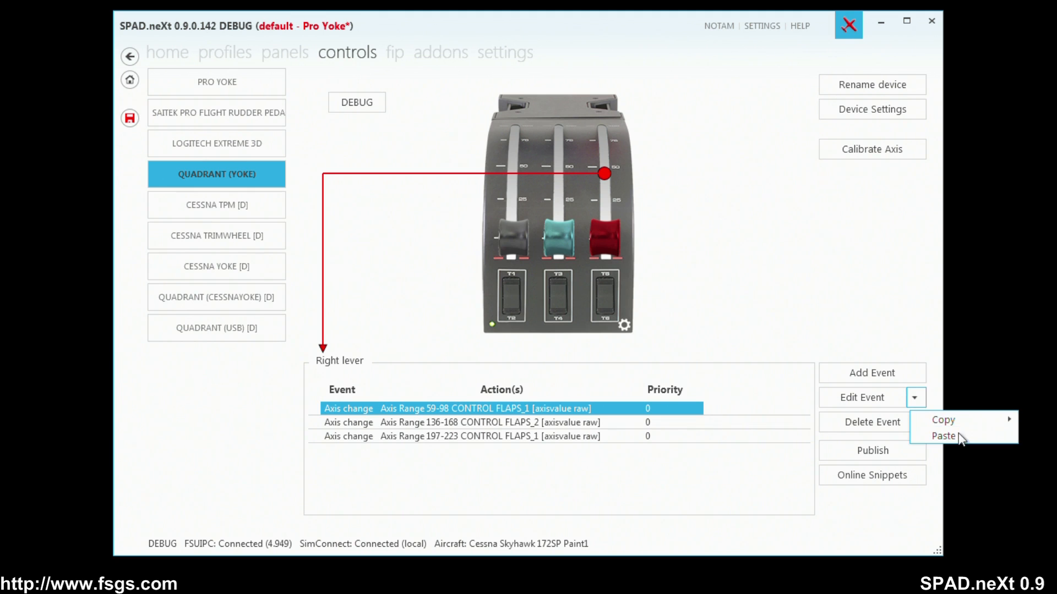
left_click(959, 434)
Edit the right lever's newly pasted fourth event and set its axis range from 0 to 20.
left_click(630, 450)
left_click(879, 396)
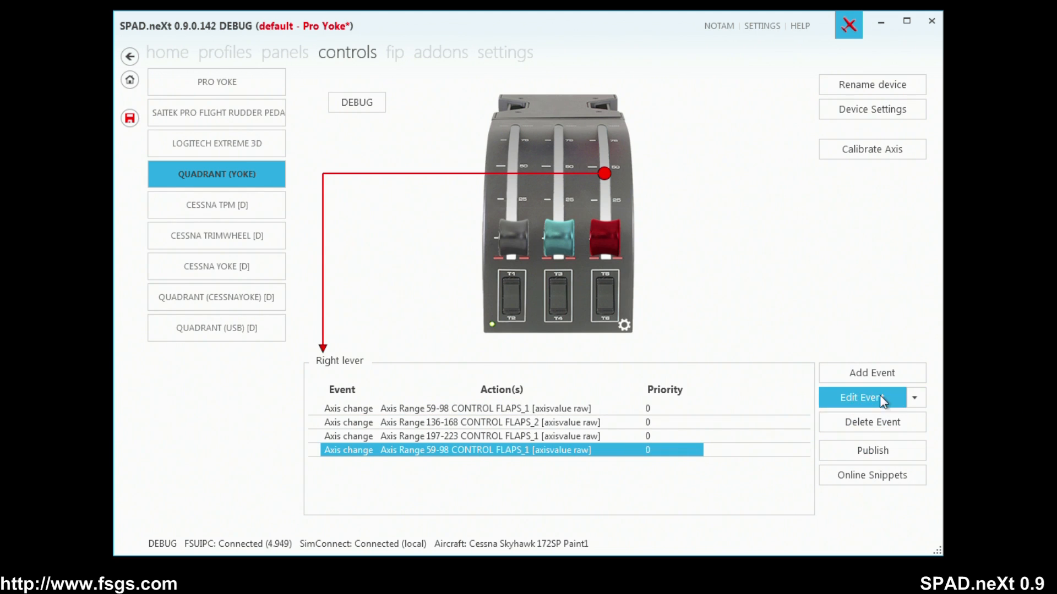
left_click(215, 252)
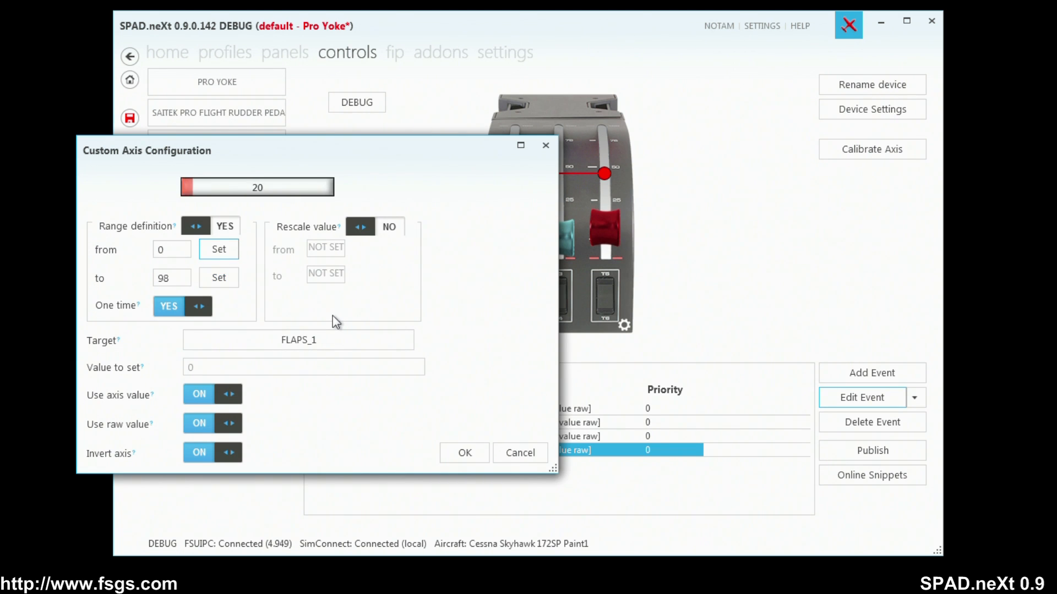
left_click(218, 278)
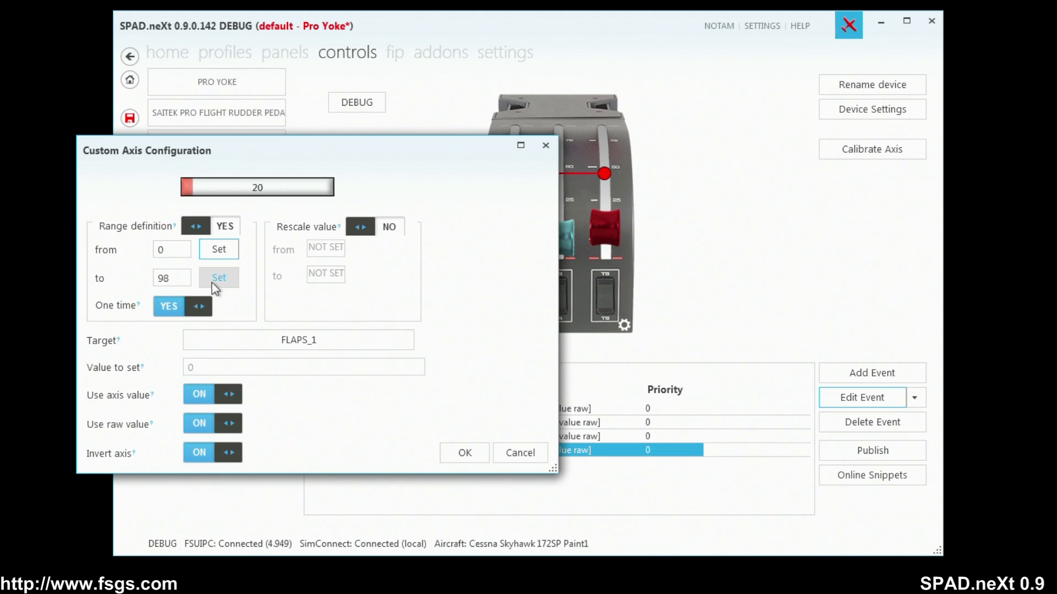
Change the fourth event's target to FLAPS_UP and save the event.
left_click(278, 341)
scroll(653, 450, "down", 2)
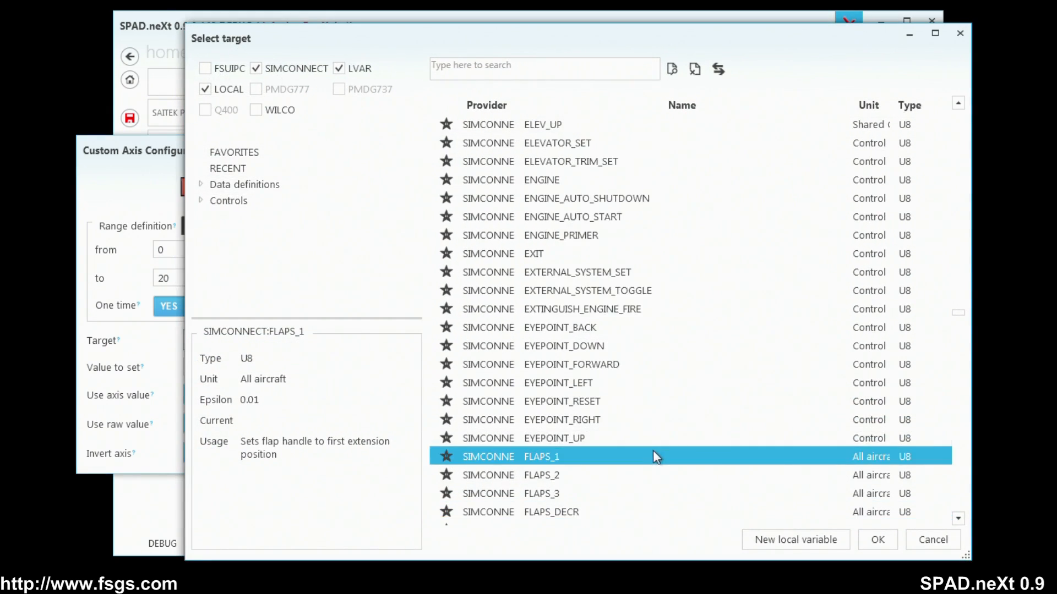
scroll(625, 477, "down", 1)
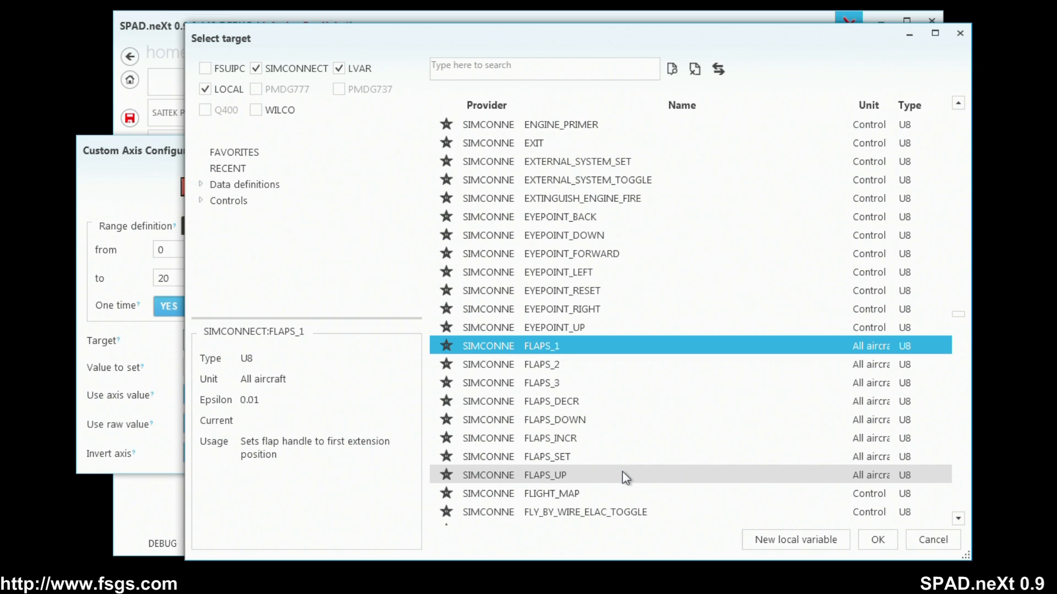
scroll(626, 476, "down", 1)
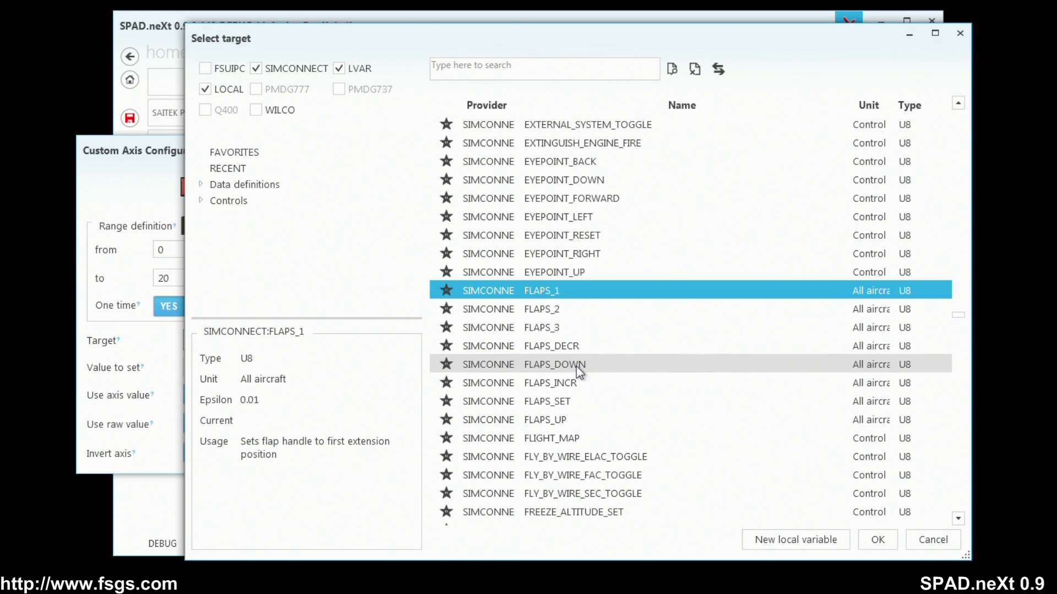
left_click(582, 415)
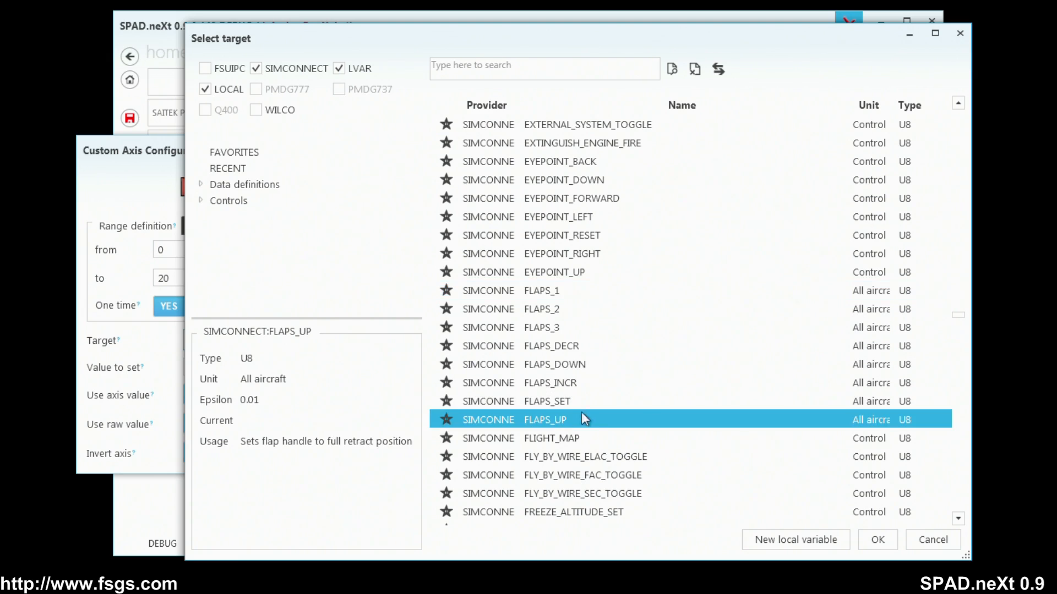
left_click(877, 539)
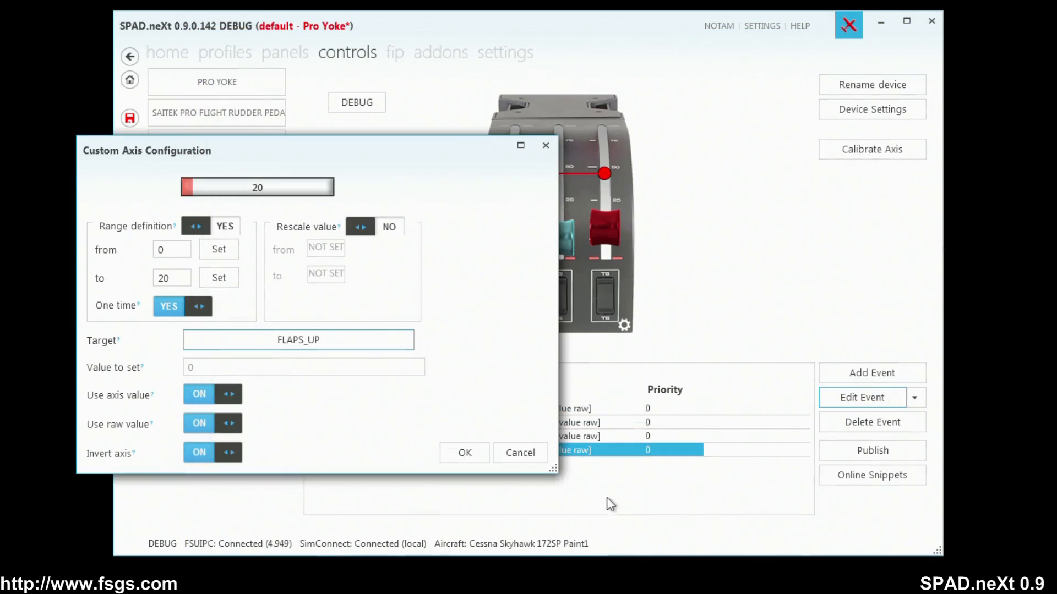
left_click(462, 453)
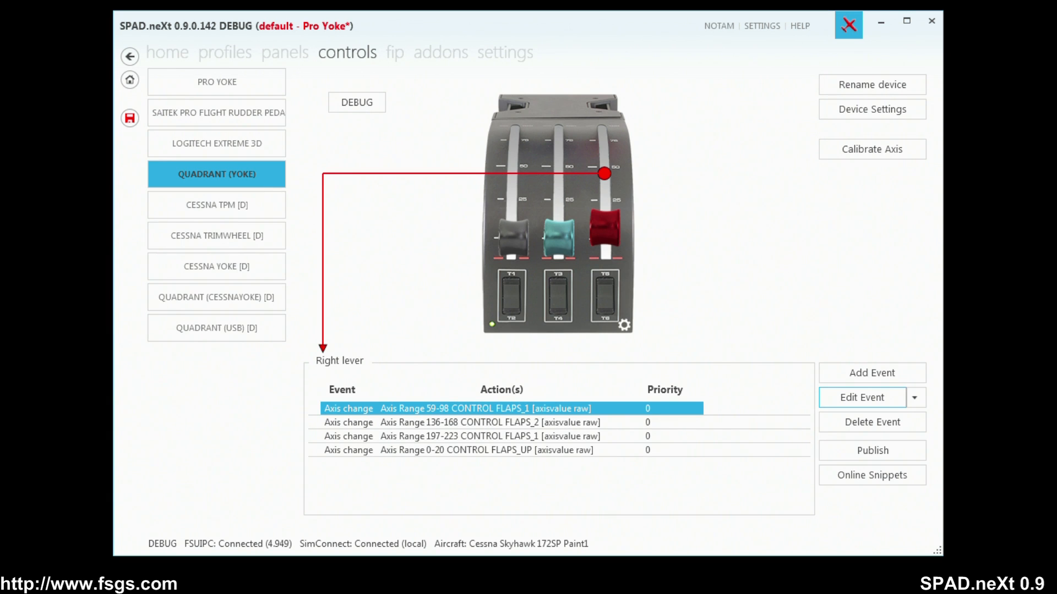
Switch to Microsoft Flight Simulator X and deactivate controllers in its control settings.
left_click_drag(0, 159, 406, 68)
right_click(259, 241)
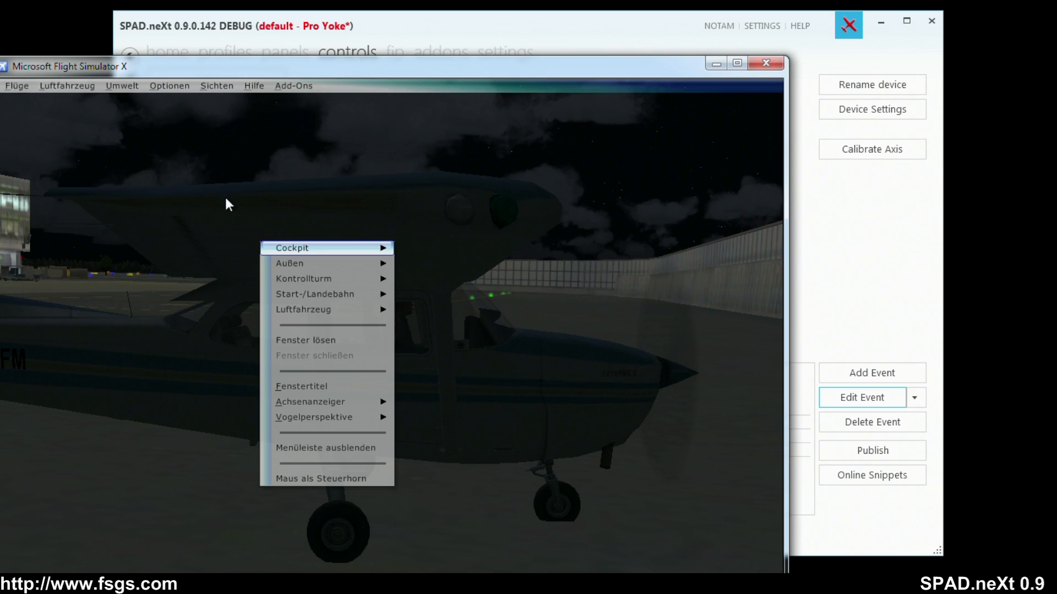
left_click(178, 86)
mouse_move(219, 230)
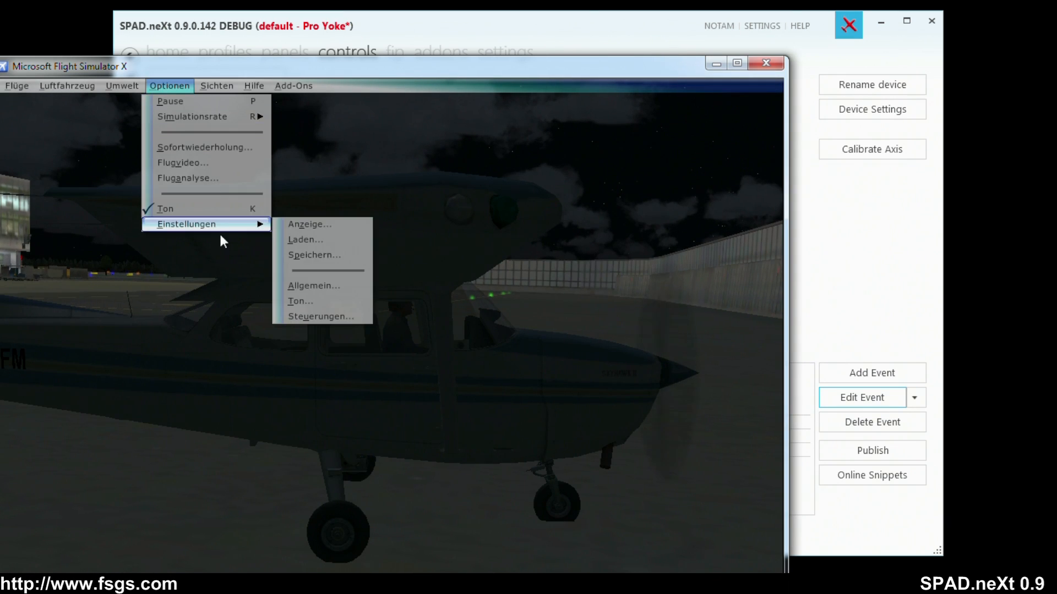
left_click(321, 315)
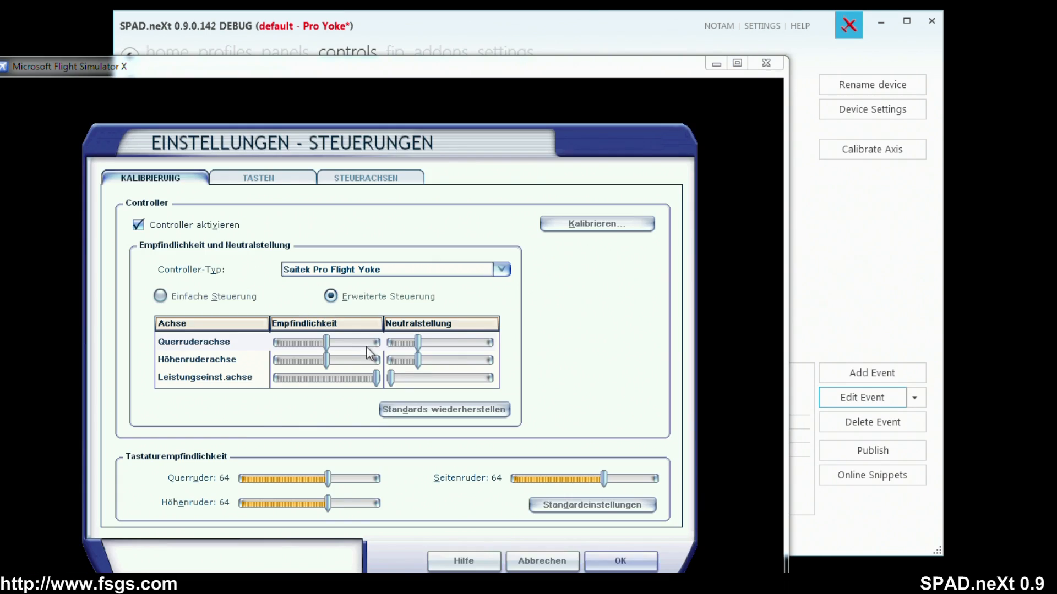
left_click(153, 225)
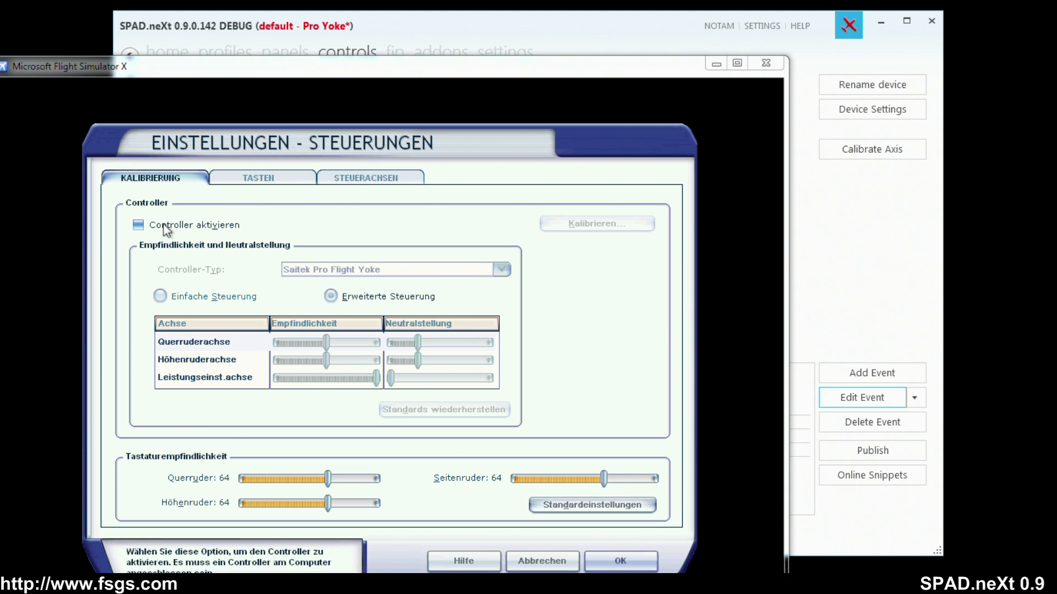
Check the key assignments for the flaps and the axis assignments of the Saitek Pro Flight Yoke and Rudder Pedals.
left_click(279, 179)
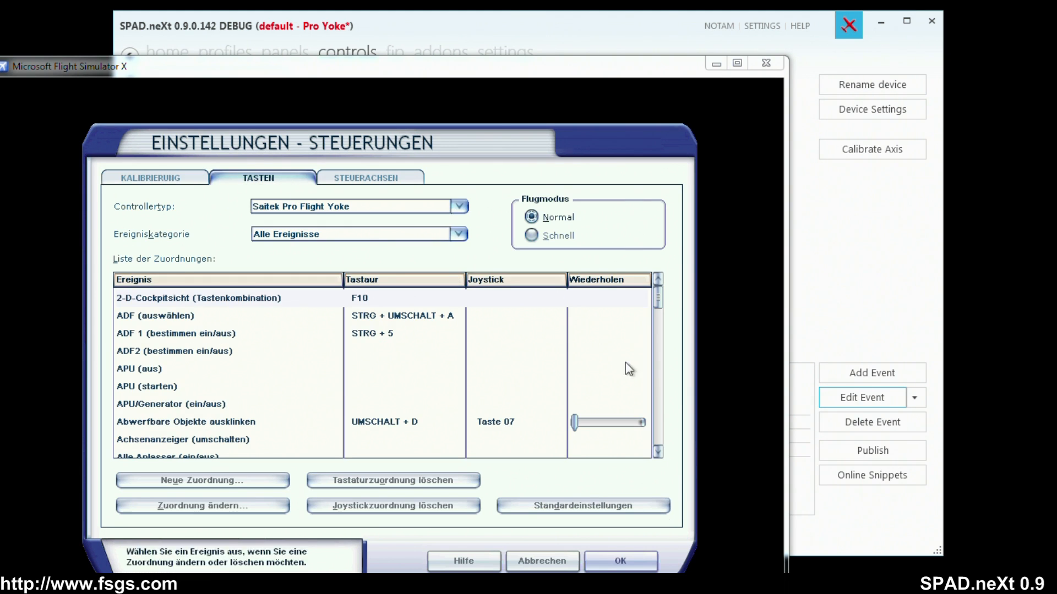
left_click(657, 311)
left_click_drag(659, 305, 650, 392)
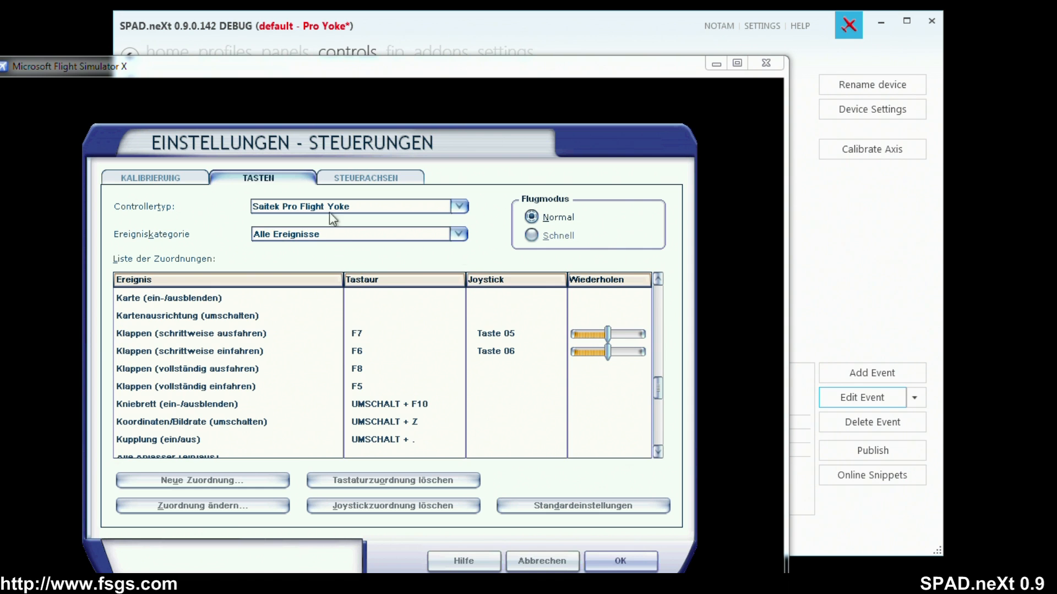
left_click(351, 181)
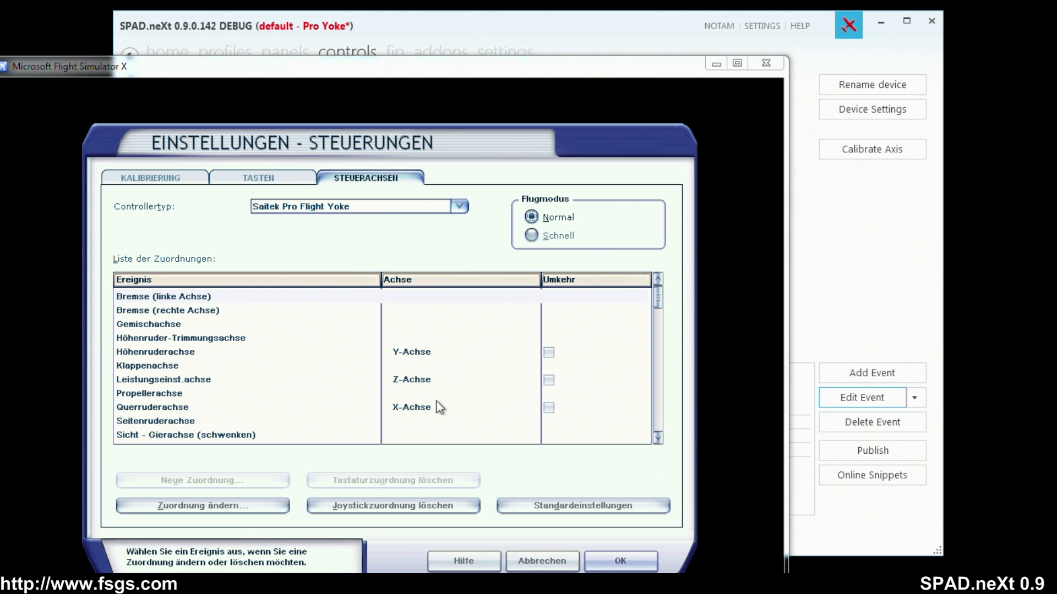
left_click(249, 365)
left_click(368, 209)
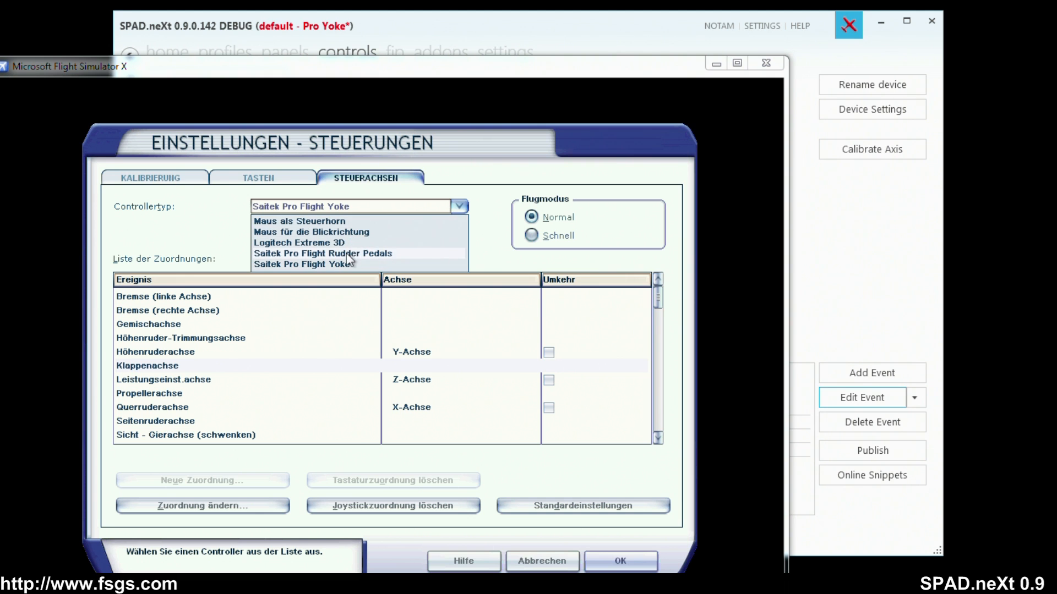
left_click(346, 253)
left_click(356, 209)
left_click(354, 262)
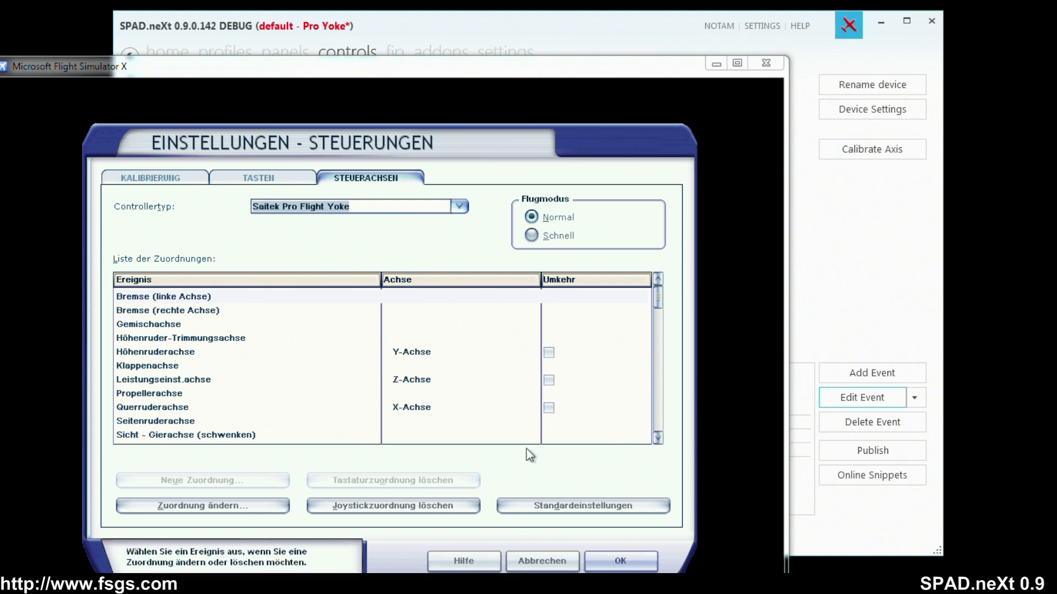
Apply the control settings and change the simulator view to the virtual cockpit.
left_click(619, 561)
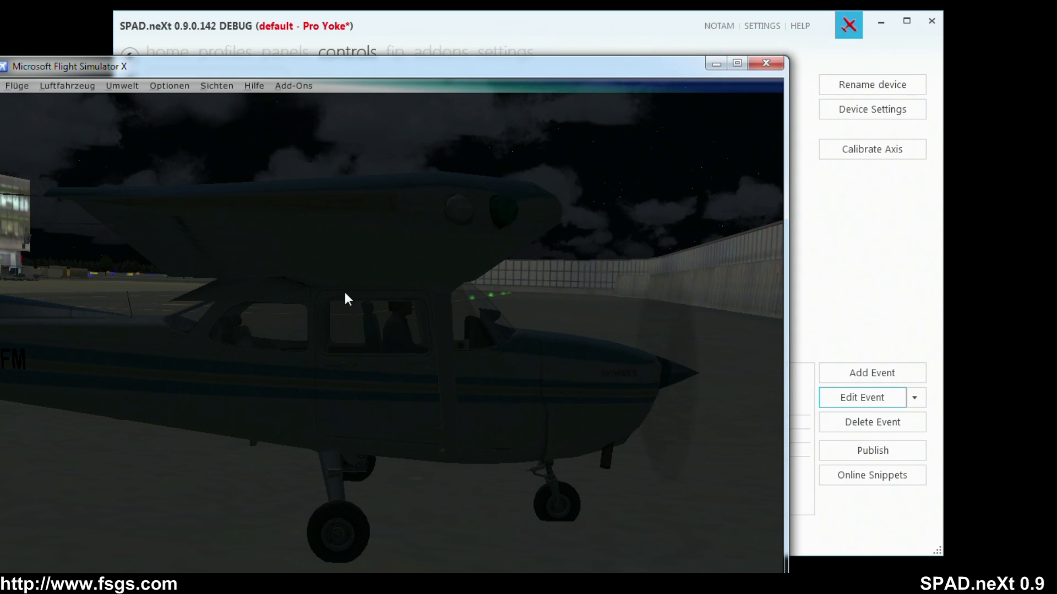
right_click(210, 177)
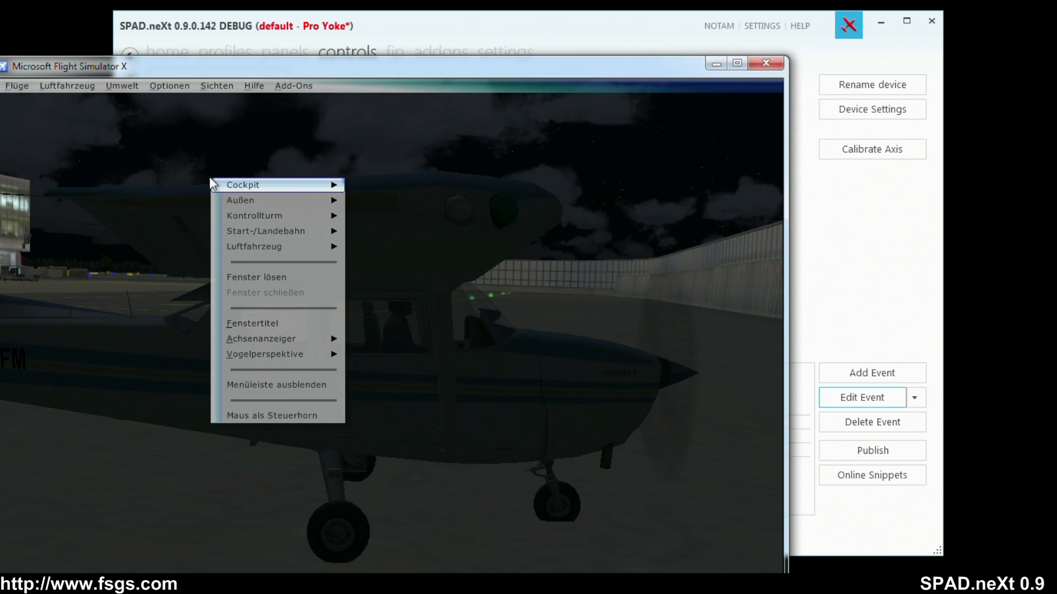
mouse_move(210, 179)
left_click(406, 201)
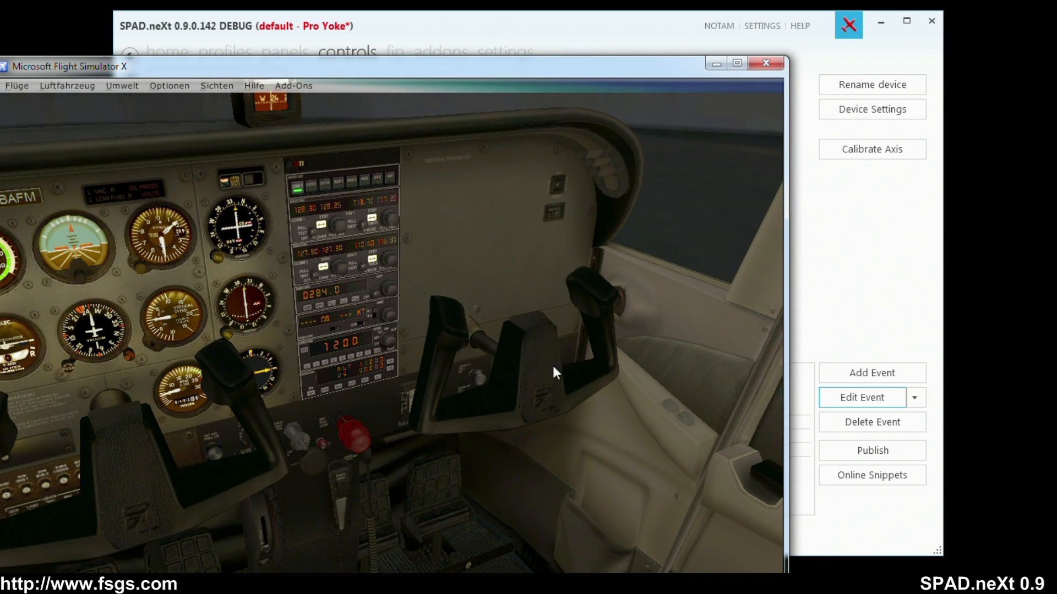
Return to SPAD.neXt, change the target of the right lever's 197-223 event to FLAPS_3, and save it.
left_click(846, 266)
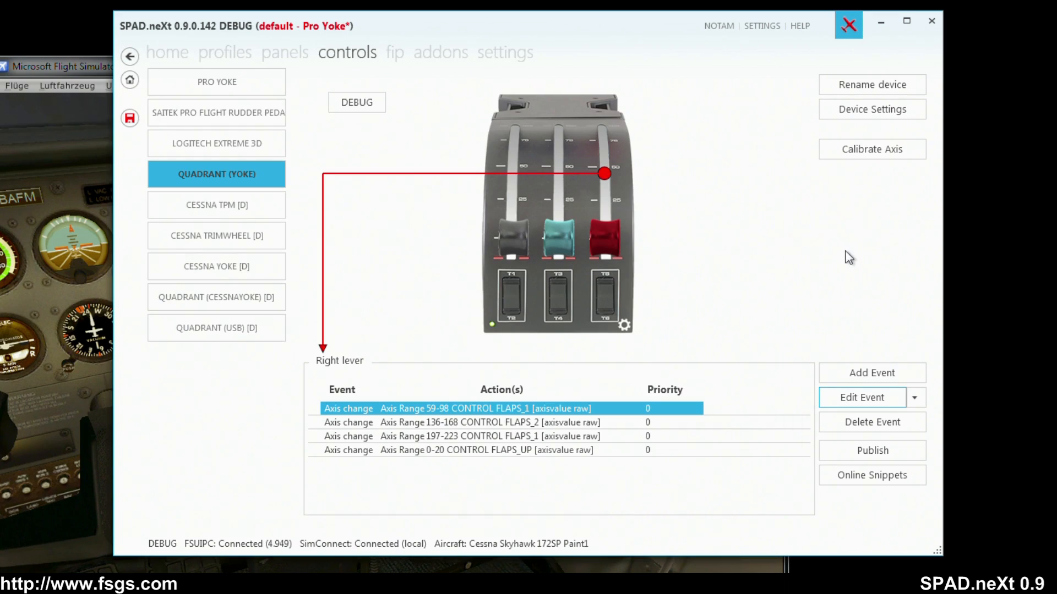
left_click(612, 203)
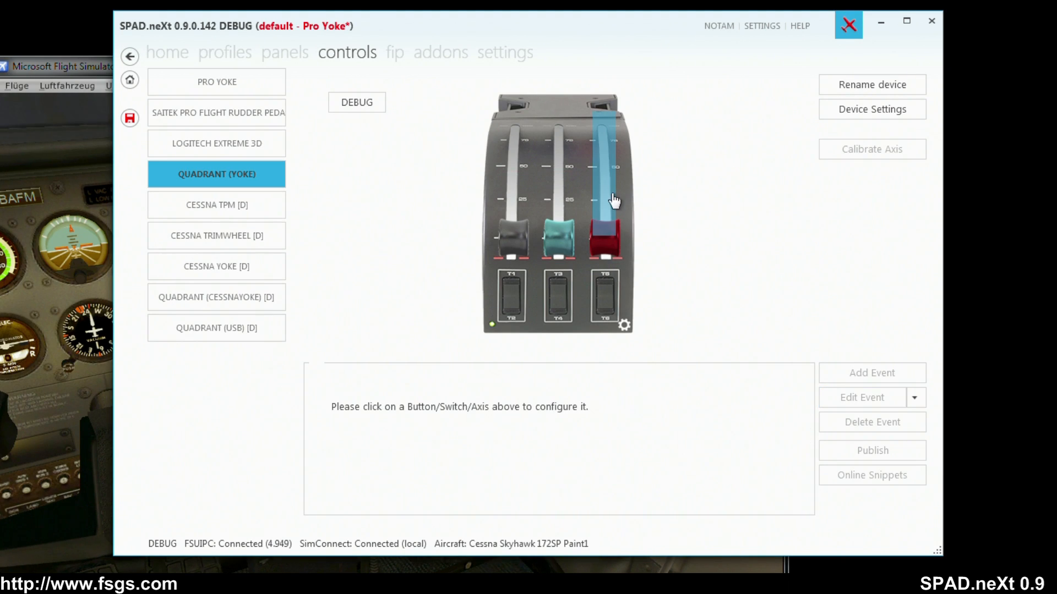
left_click(604, 175)
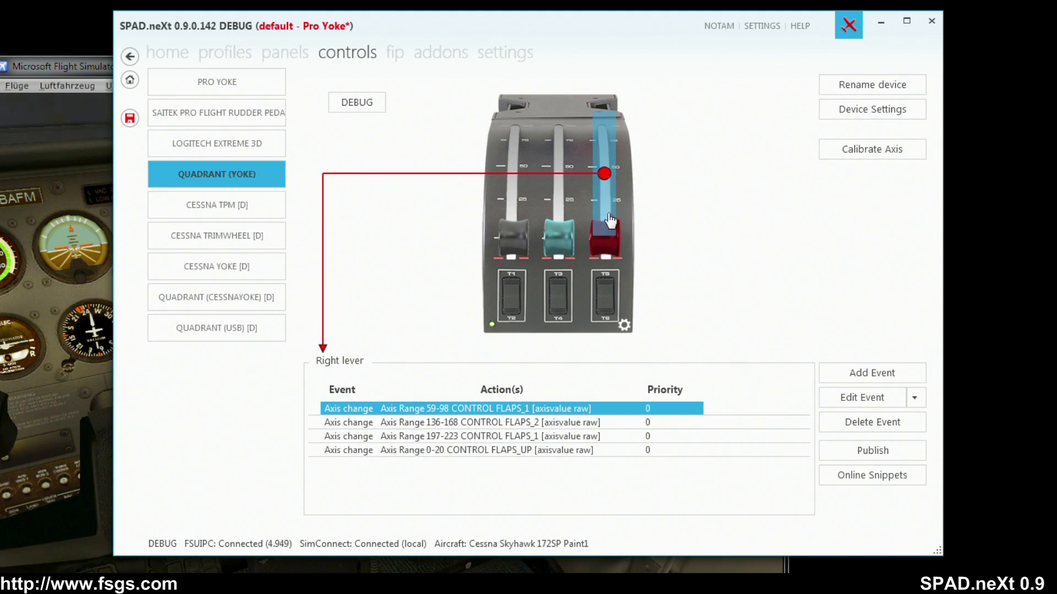
double_click(531, 437)
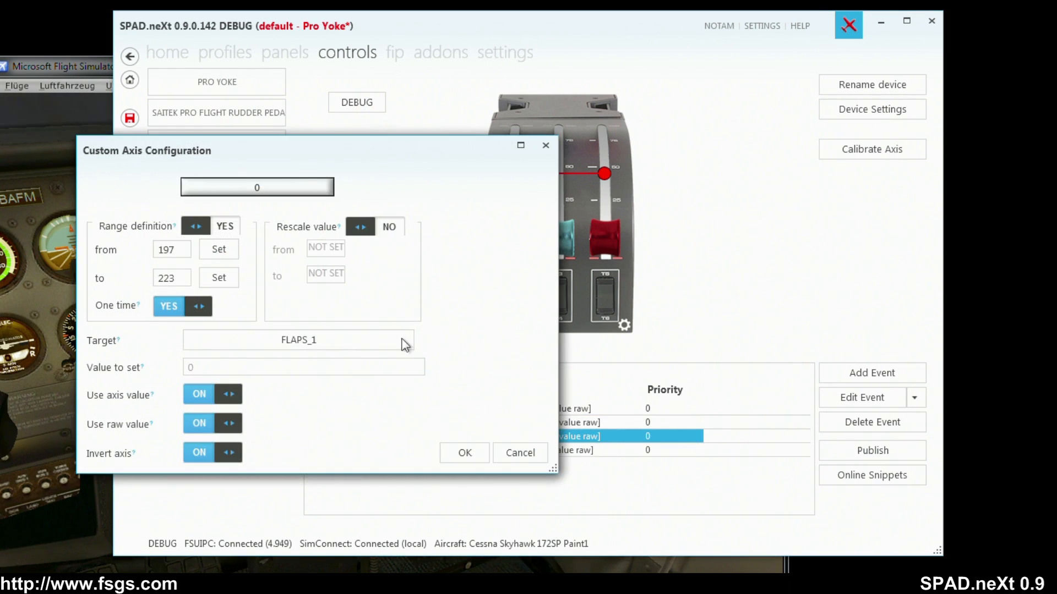
left_click(330, 344)
scroll(594, 493, "down", 2)
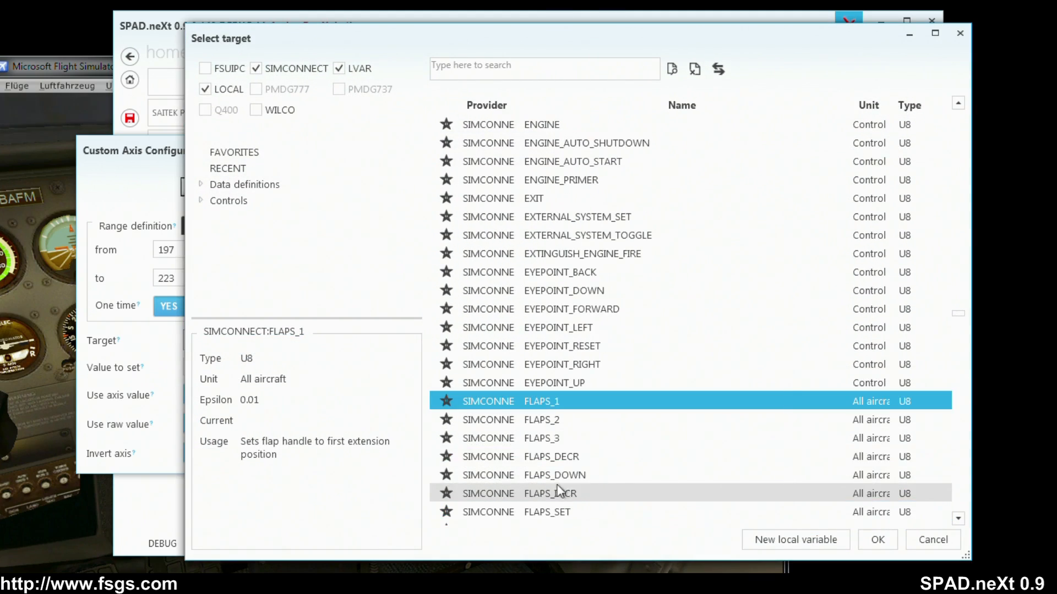
left_click(546, 439)
left_click(875, 539)
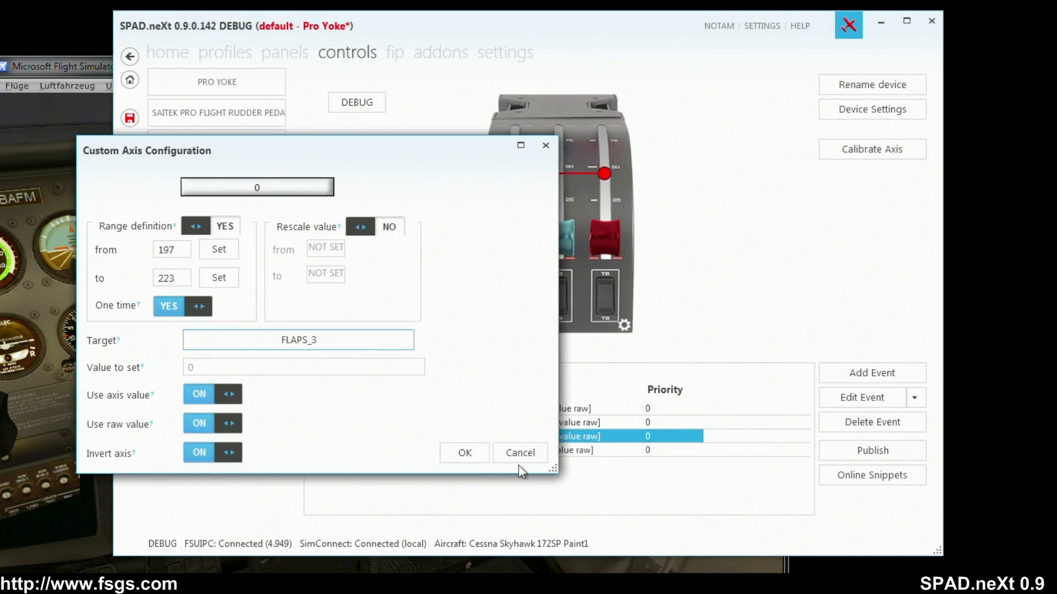
left_click(465, 452)
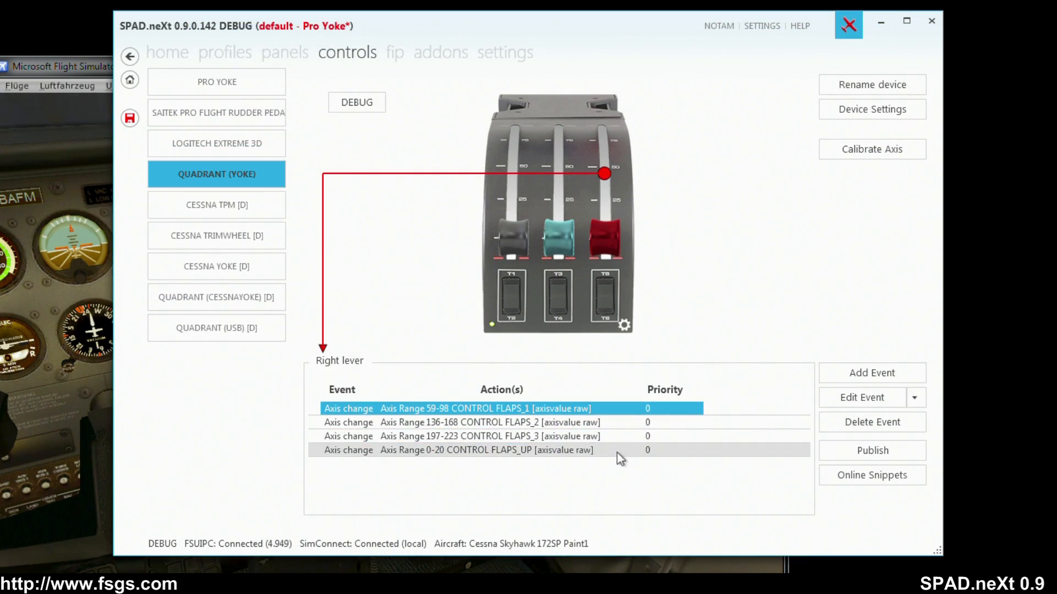
Review the axis settings of the right lever's FLAPS_1 event and the event types that can be added.
double_click(575, 414)
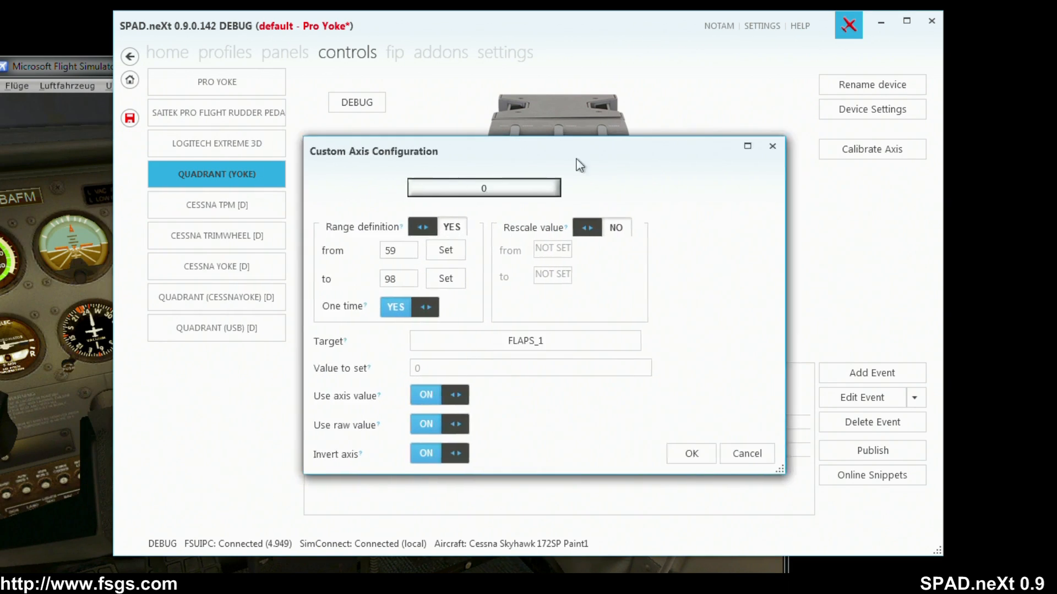
left_click_drag(579, 165, 678, 162)
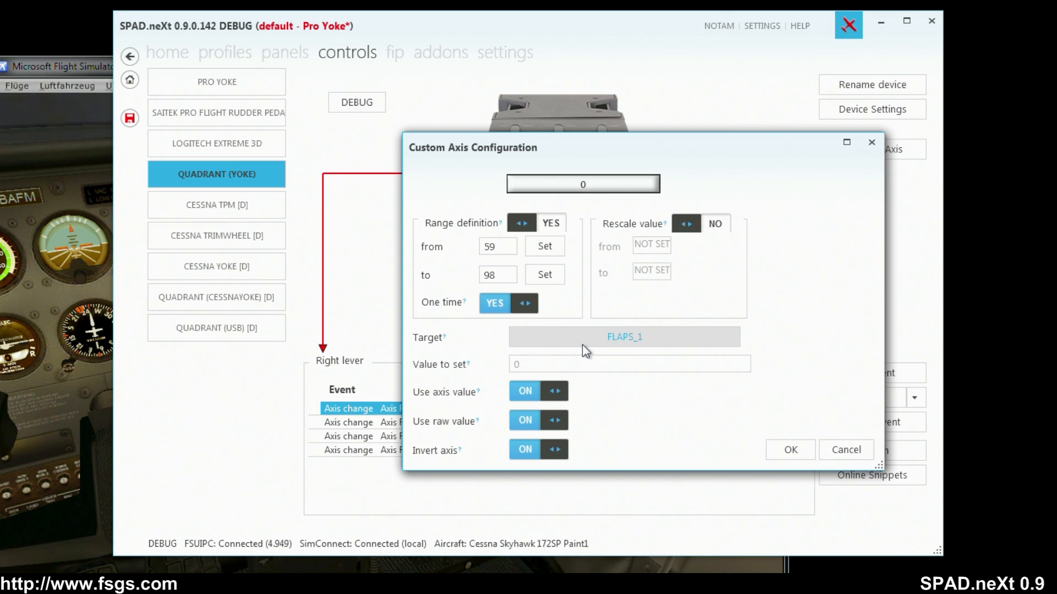
left_click(796, 451)
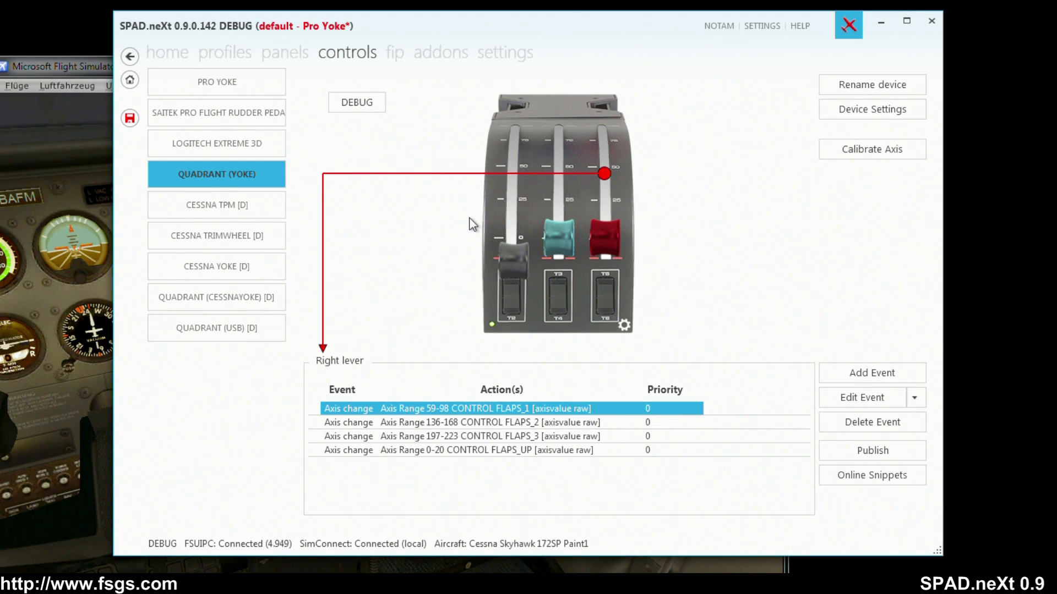
left_click(870, 369)
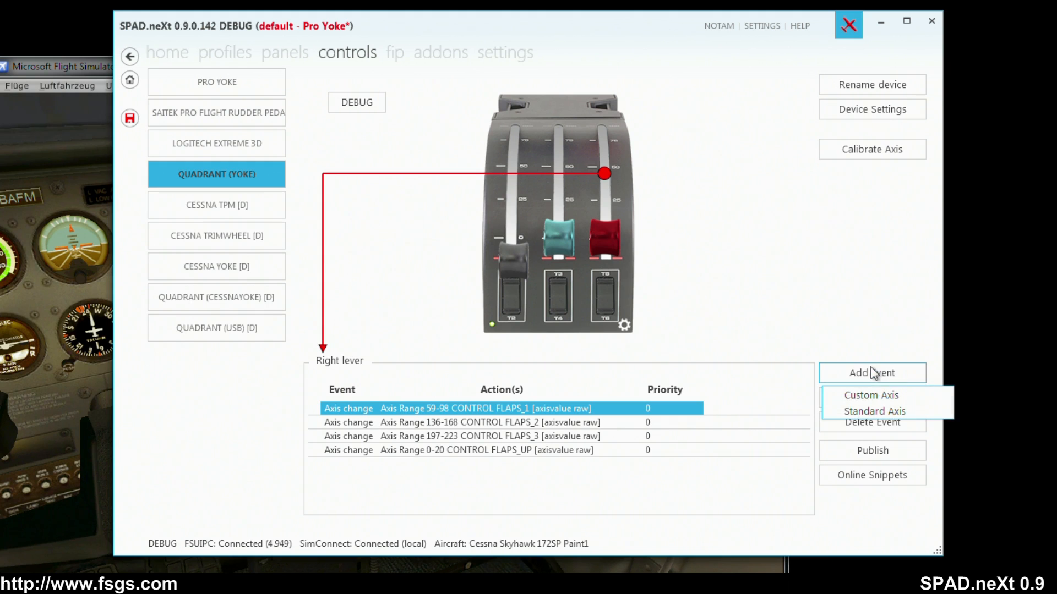
left_click(770, 327)
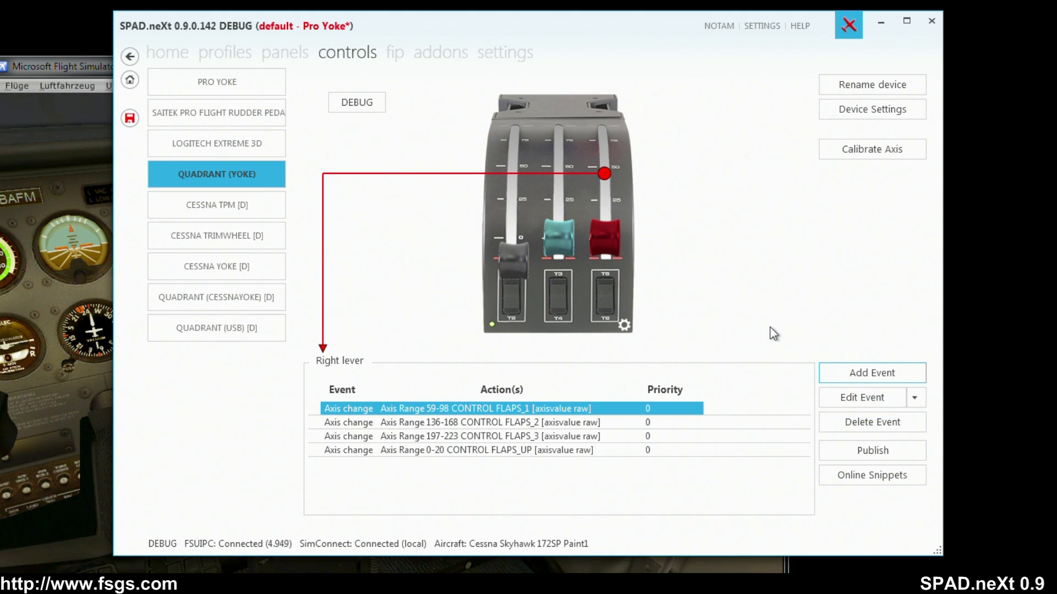
Switch to Flight Simulator X, enable the controllers in the control settings, apply the change, and move the simulator window out of the way.
left_click(519, 296)
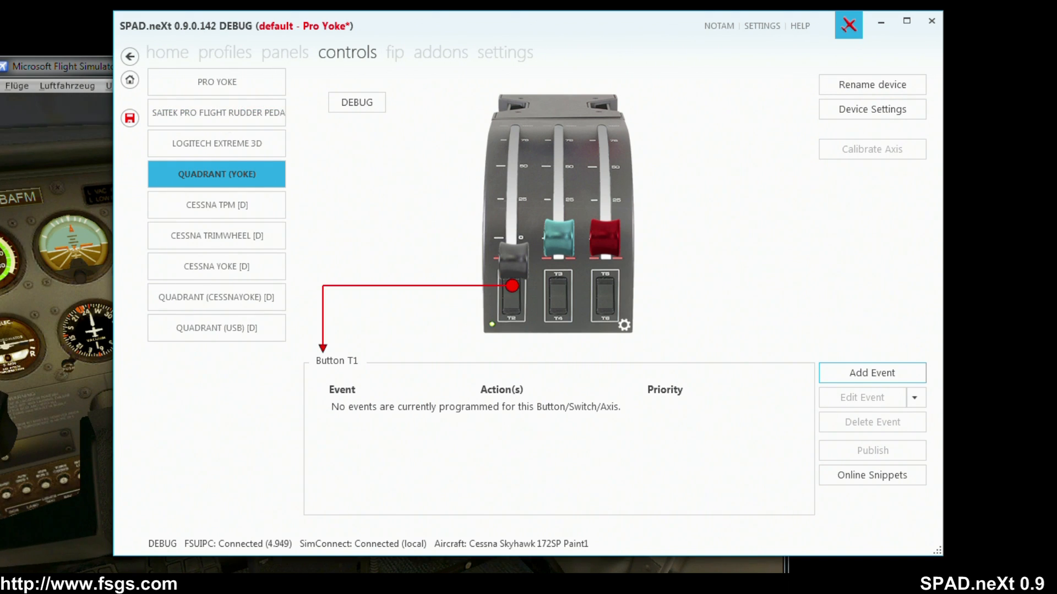
left_click(21, 522)
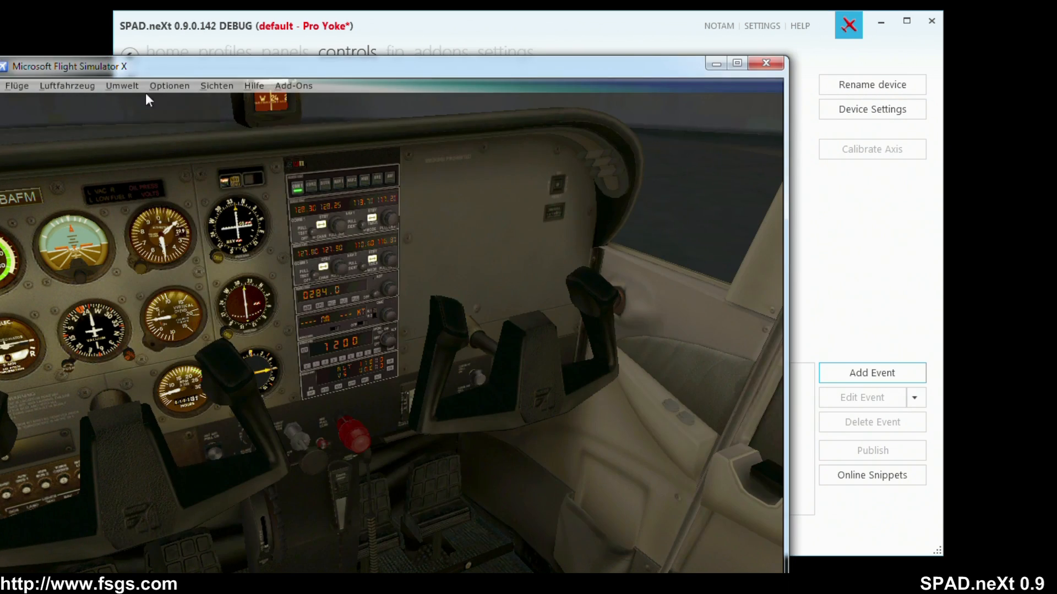
left_click(169, 86)
mouse_move(210, 223)
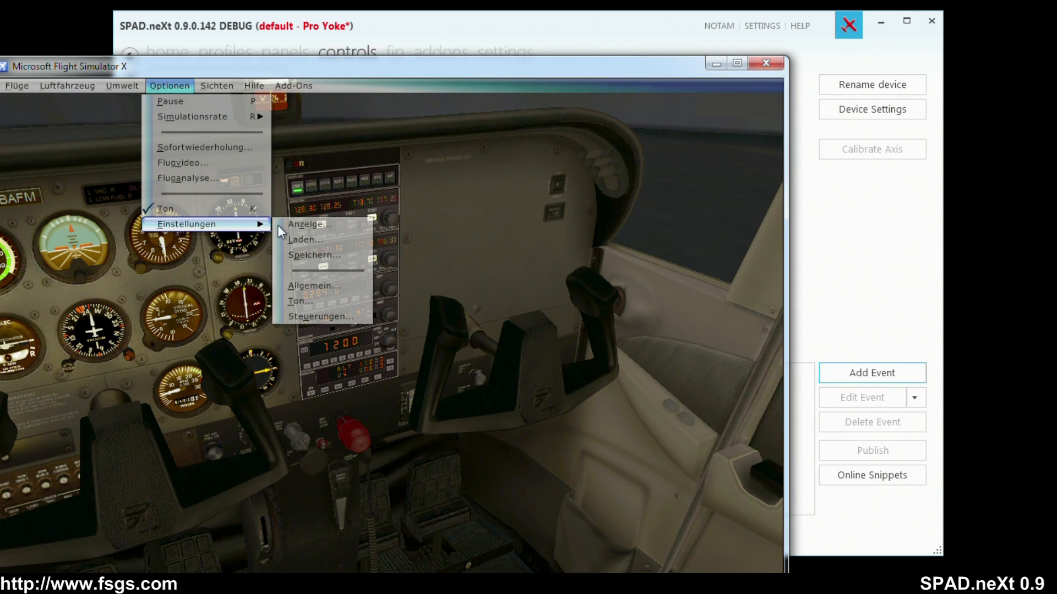
left_click(320, 316)
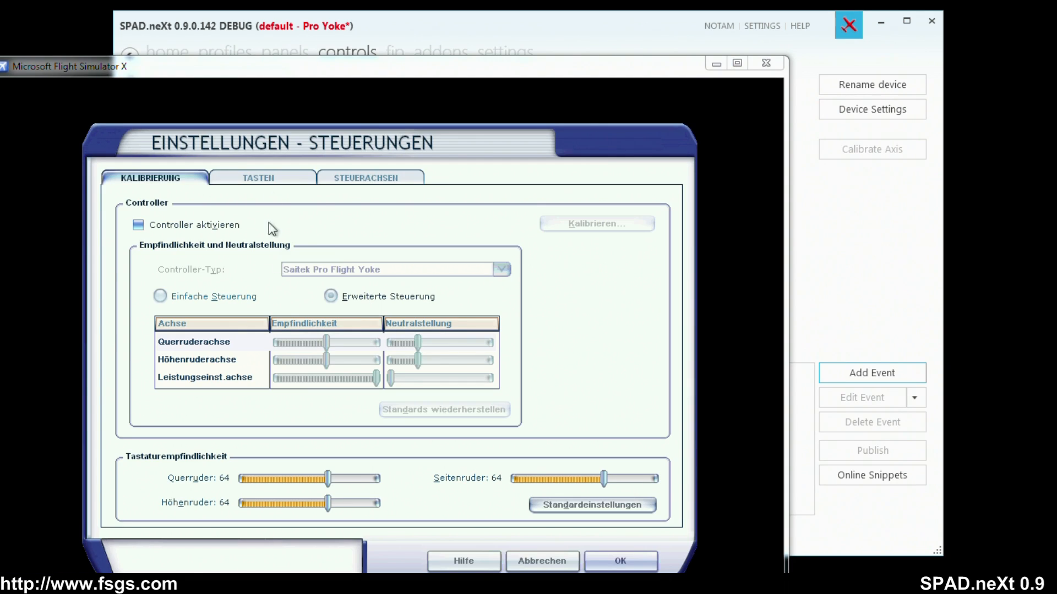
left_click(205, 226)
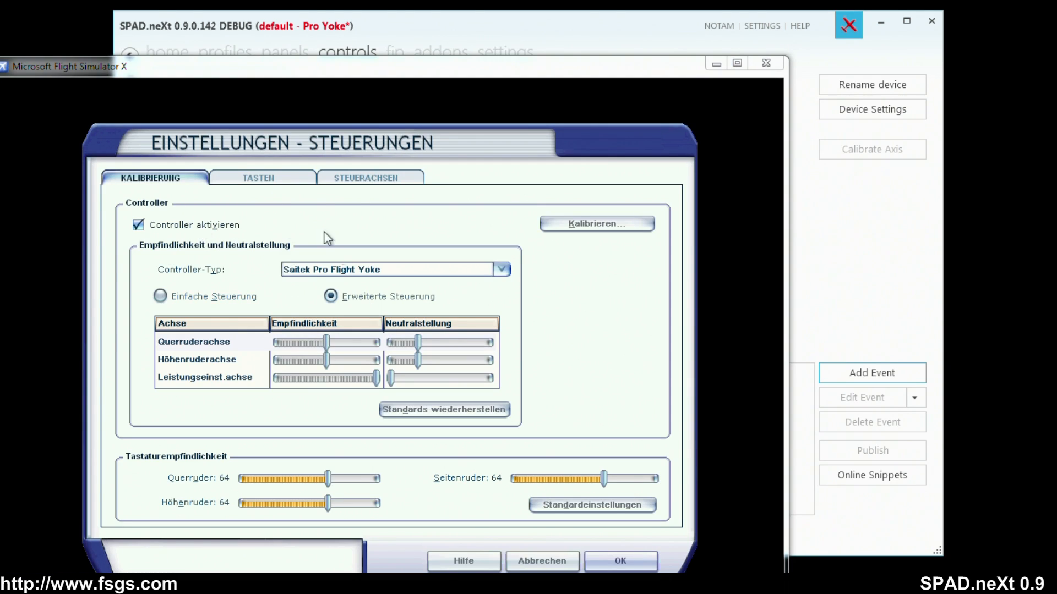
left_click(608, 556)
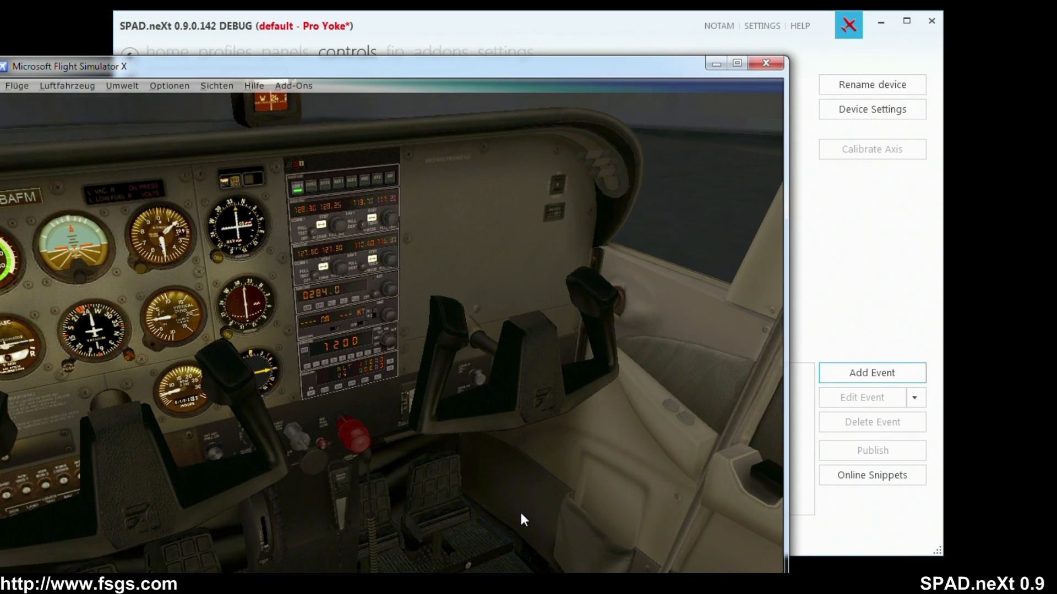
left_click_drag(608, 68, 0, 73)
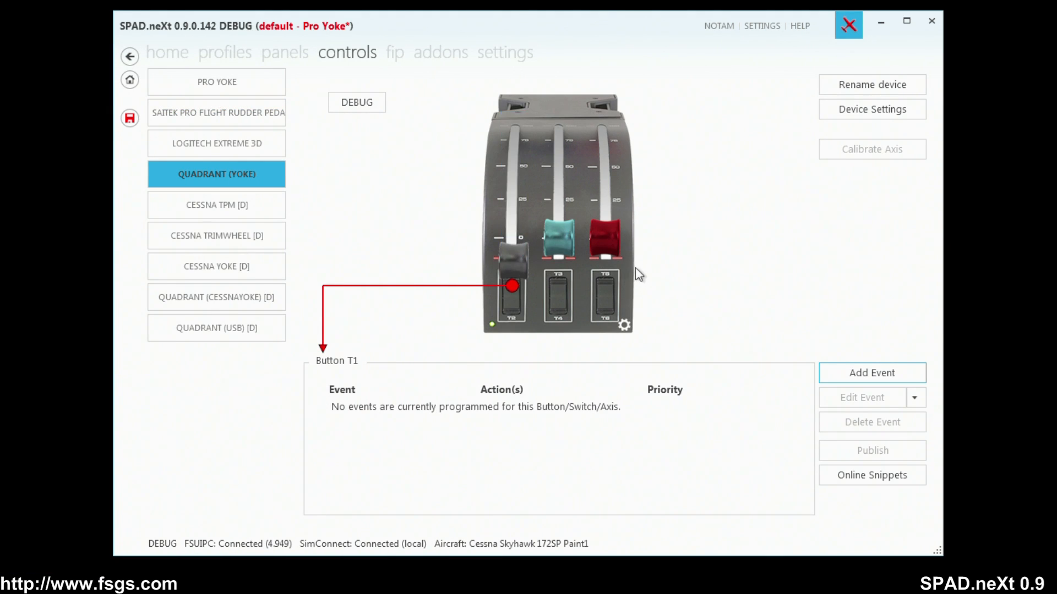
Add a standard axis event to the quadrant's middle lever for Propeller pitch, with Min (Hi Pitch) 255 and Max (Lo Pitch) 0.
left_click(564, 234)
left_click(892, 374)
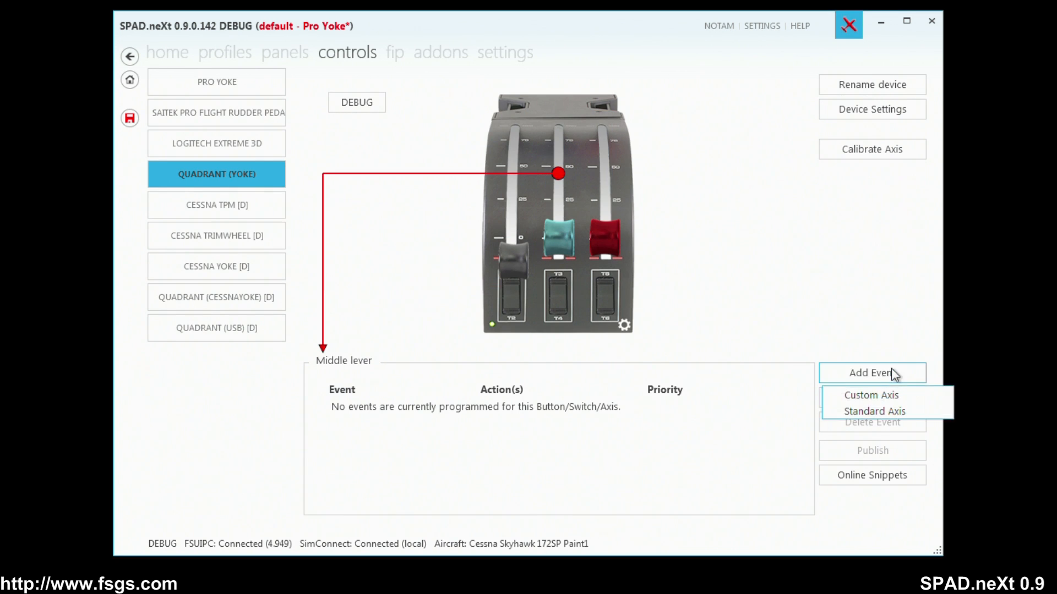
left_click(876, 412)
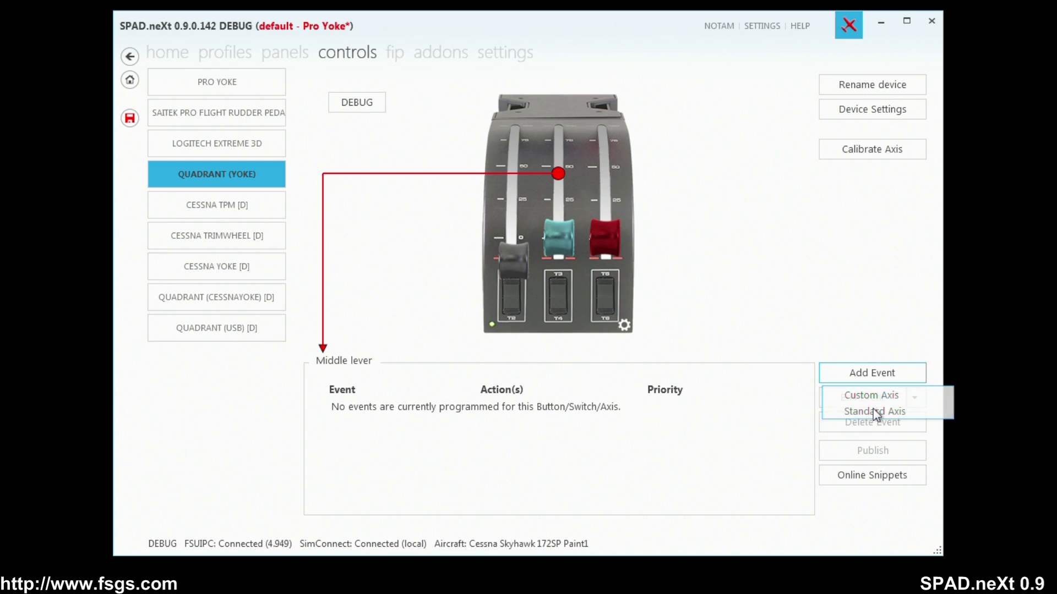
left_click(495, 115)
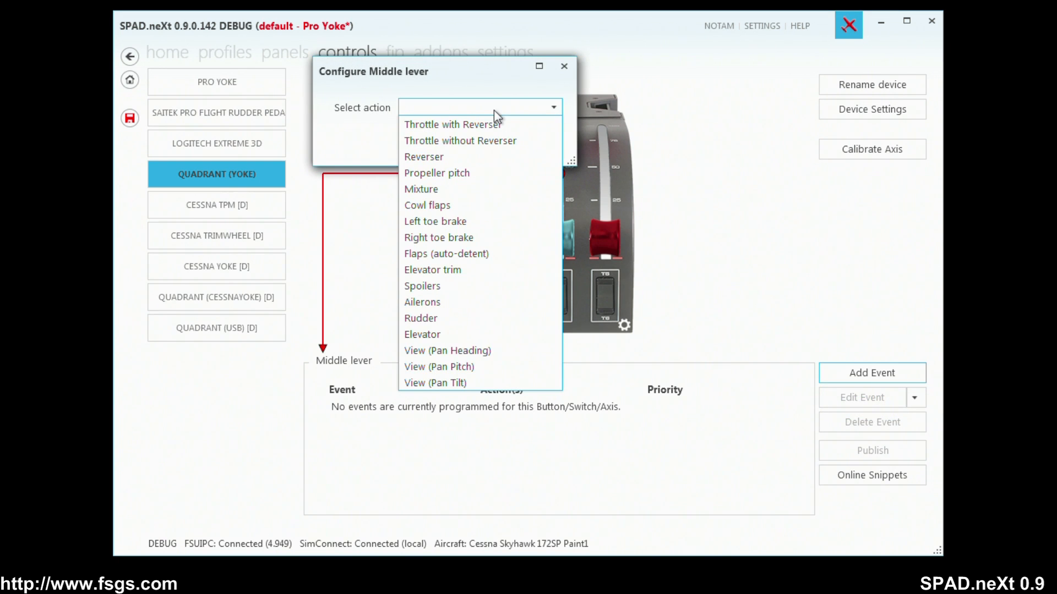
left_click(480, 170)
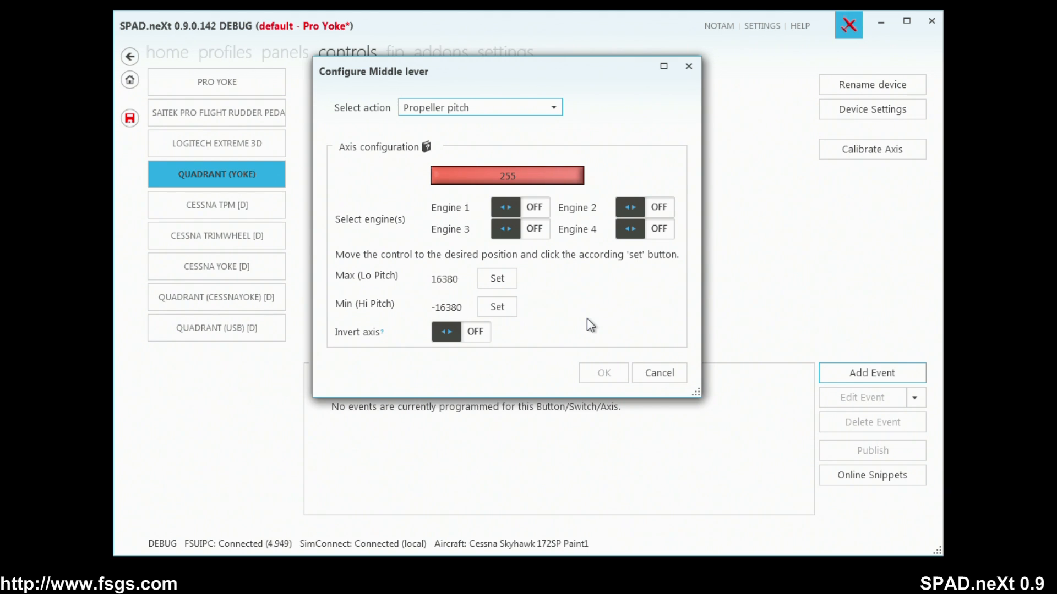
left_click(490, 308)
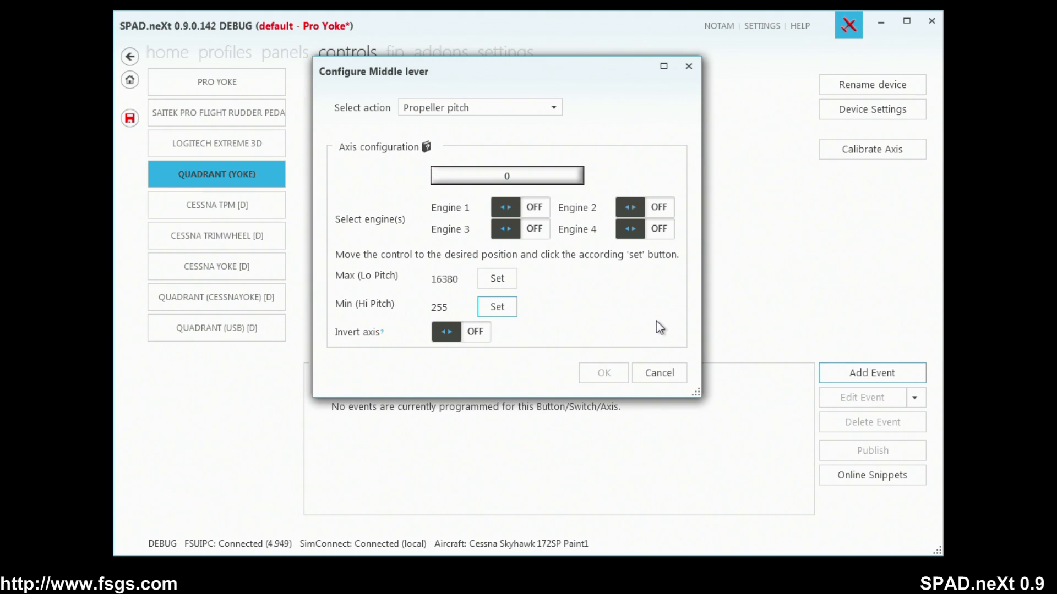
left_click(497, 278)
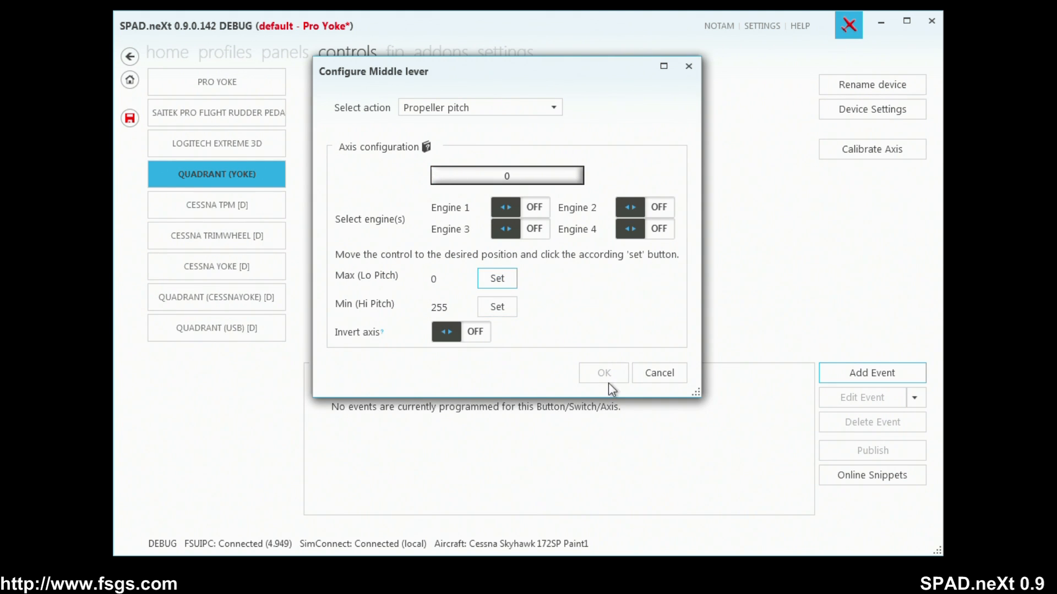
Turn on Engines 1 to 4 for the middle lever's propeller pitch, confirm the event, and save the profile.
left_click(528, 209)
left_click(534, 228)
left_click(644, 207)
left_click(644, 229)
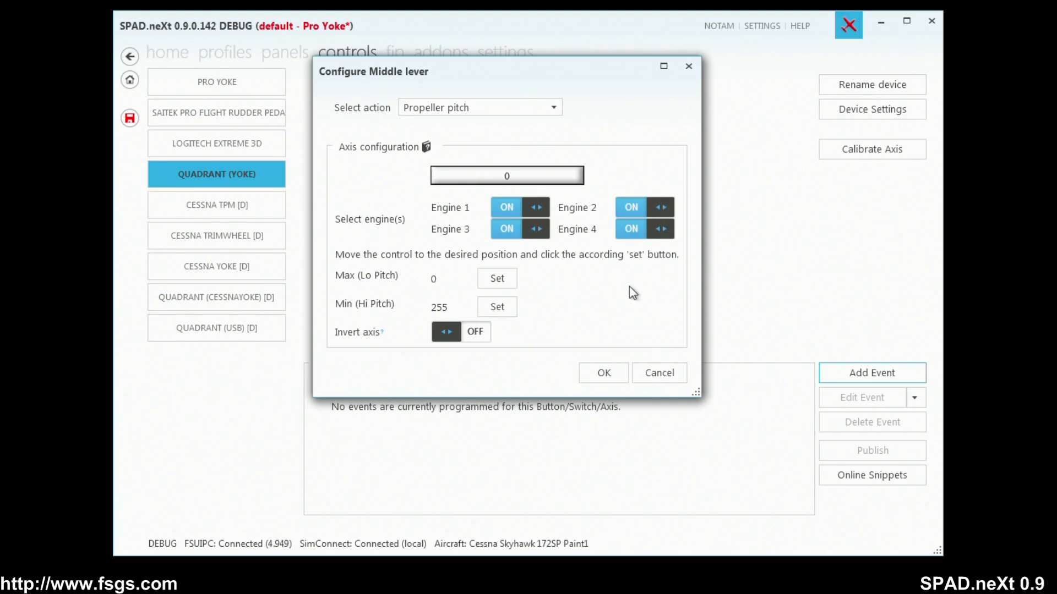
left_click(599, 380)
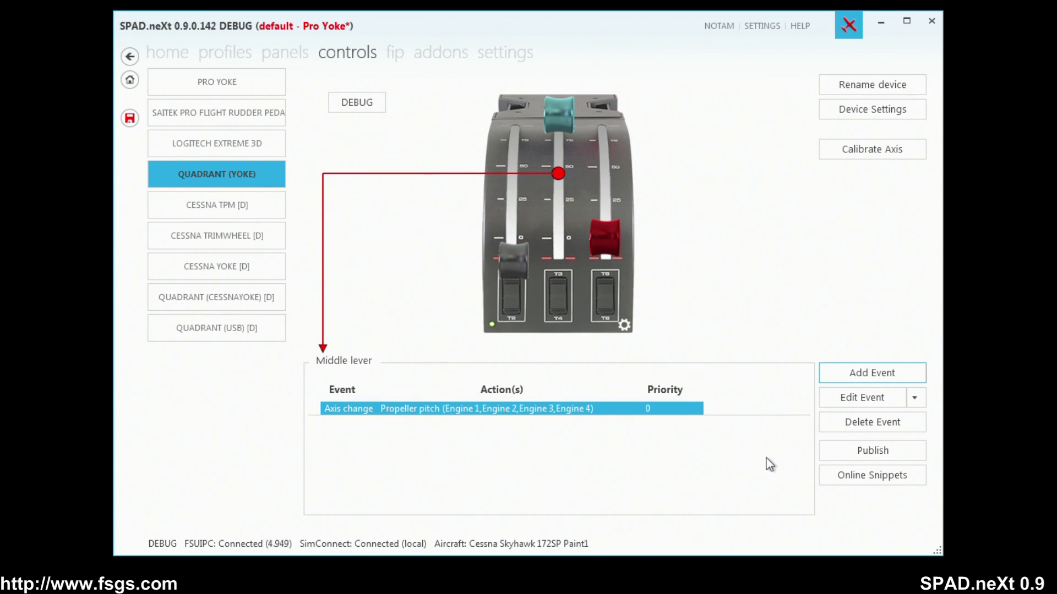
left_click(129, 118)
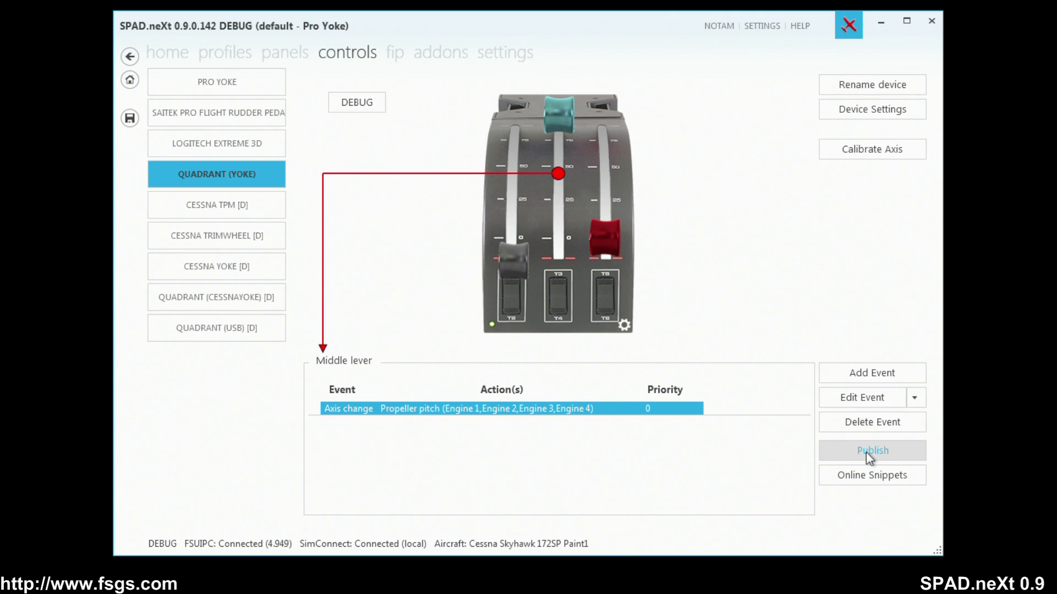
Prepare a snippet of the Pro Yoke for publishing, named "Default - Pro Yoke" and described as "Pro Yoke standard configuration as by FSX".
left_click(230, 81)
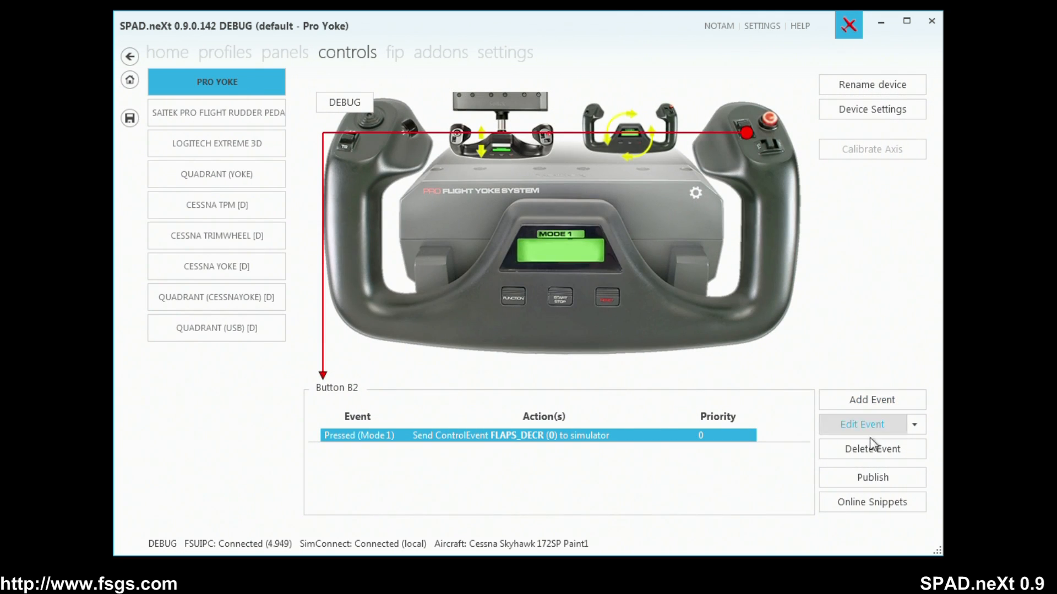
left_click(868, 476)
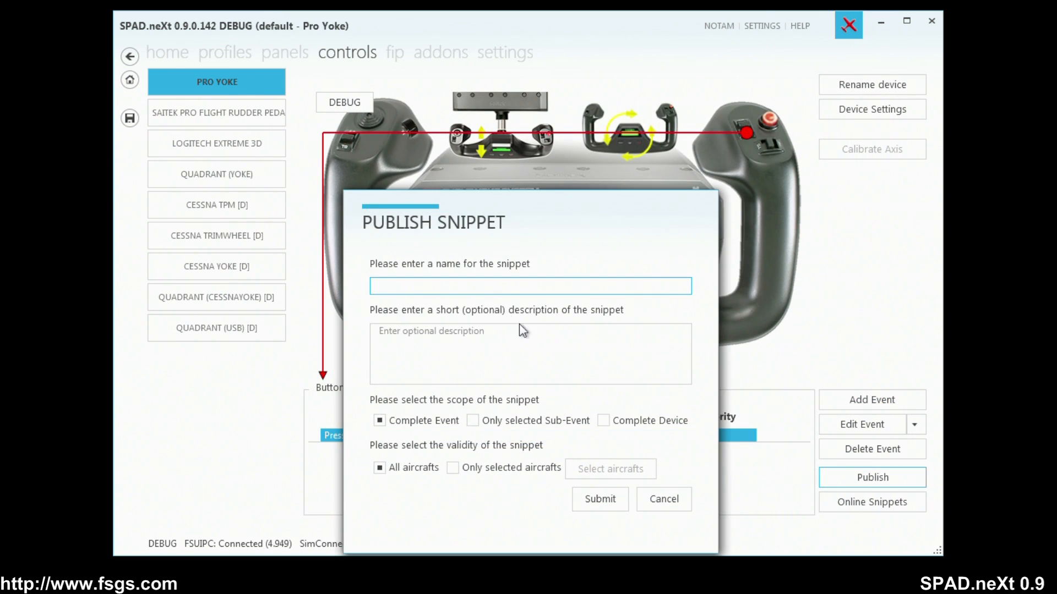
type("Default - Pro Yoke")
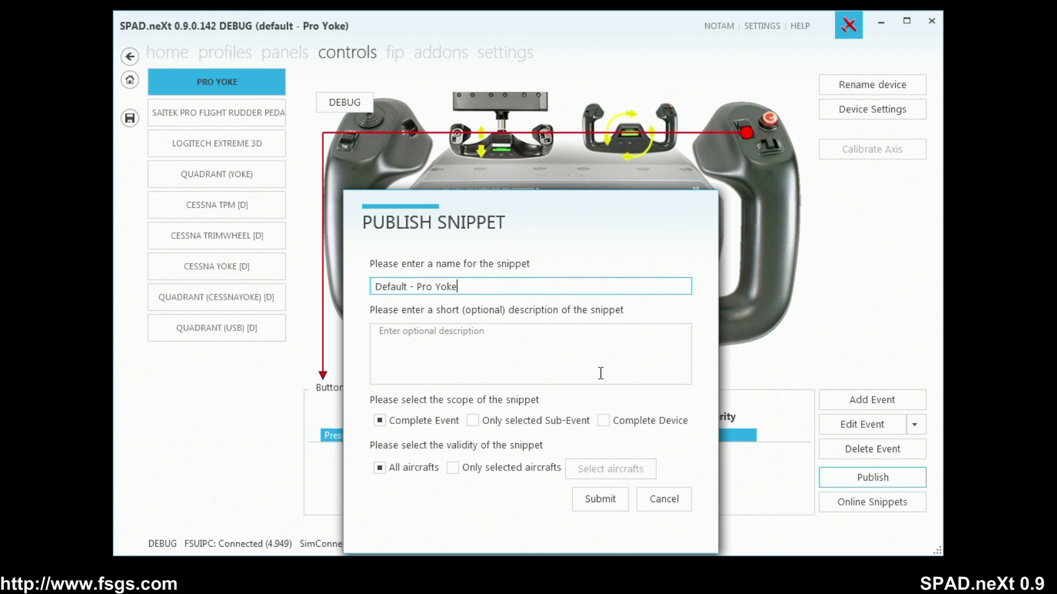
left_click(511, 368)
type("P")
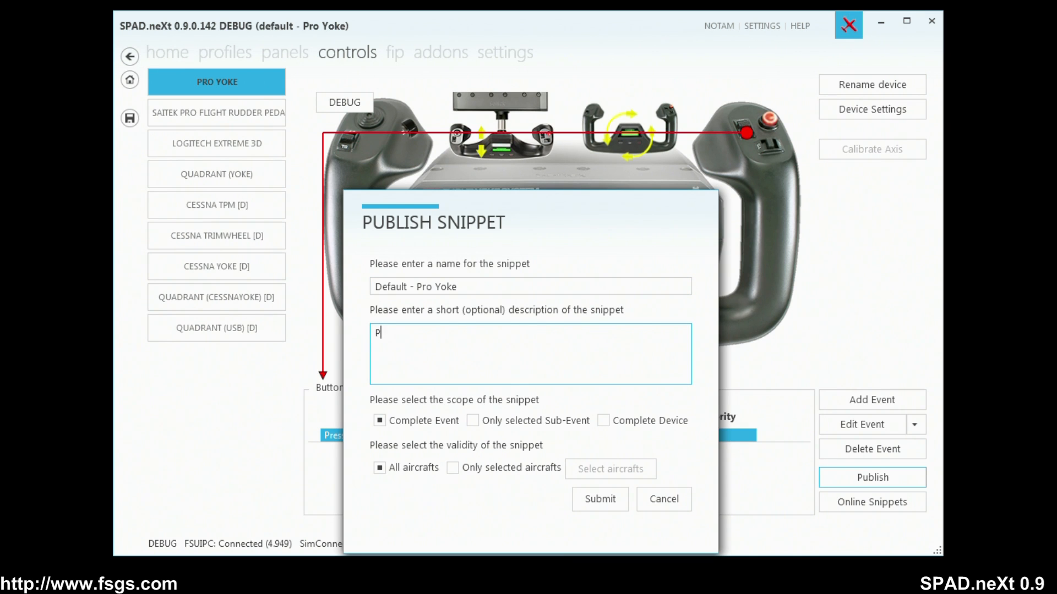
type("ro Yoke standard config")
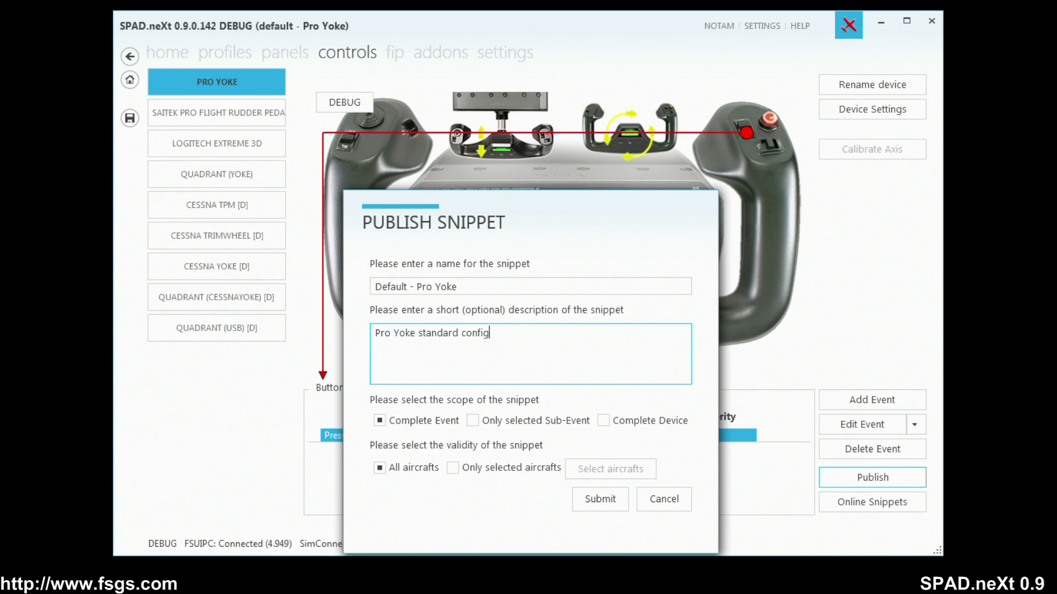
type("uration as by FSX")
Set the snippet's scope to Complete Device, submit it for publishing, and close the dialog.
left_click(603, 421)
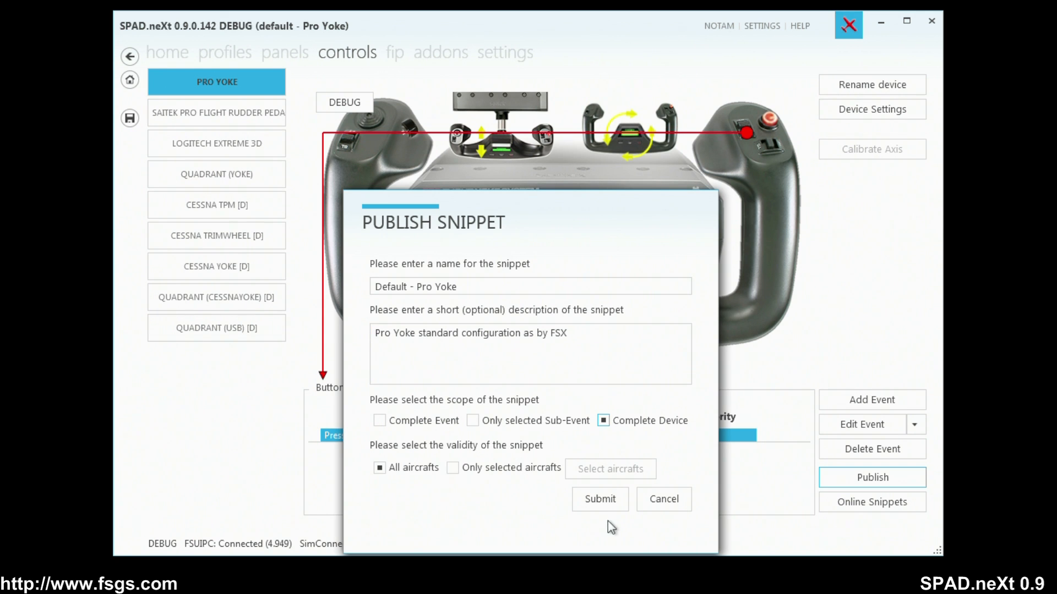
left_click(604, 501)
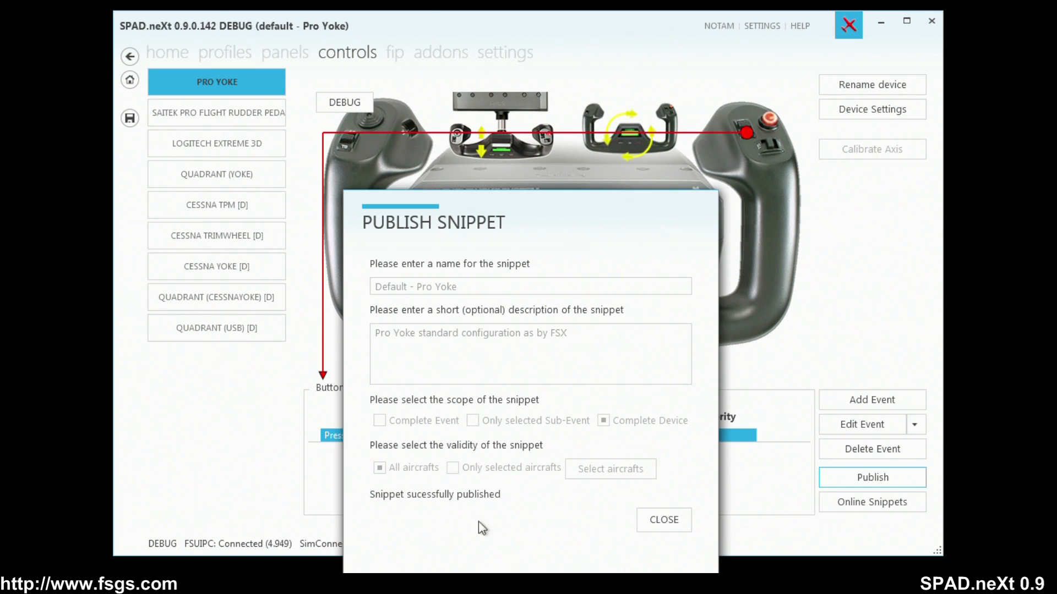
left_click(667, 520)
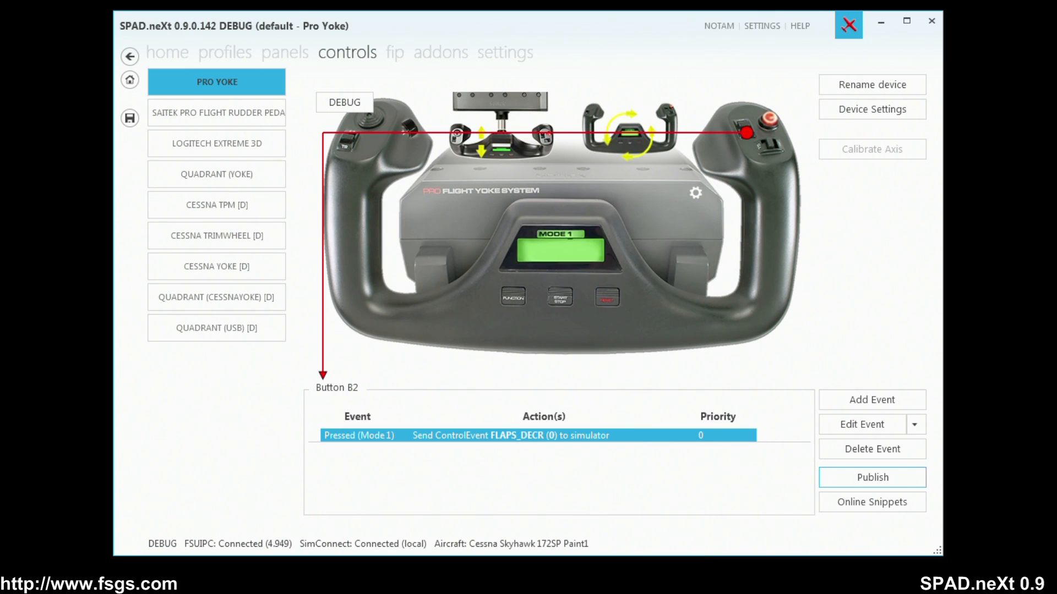